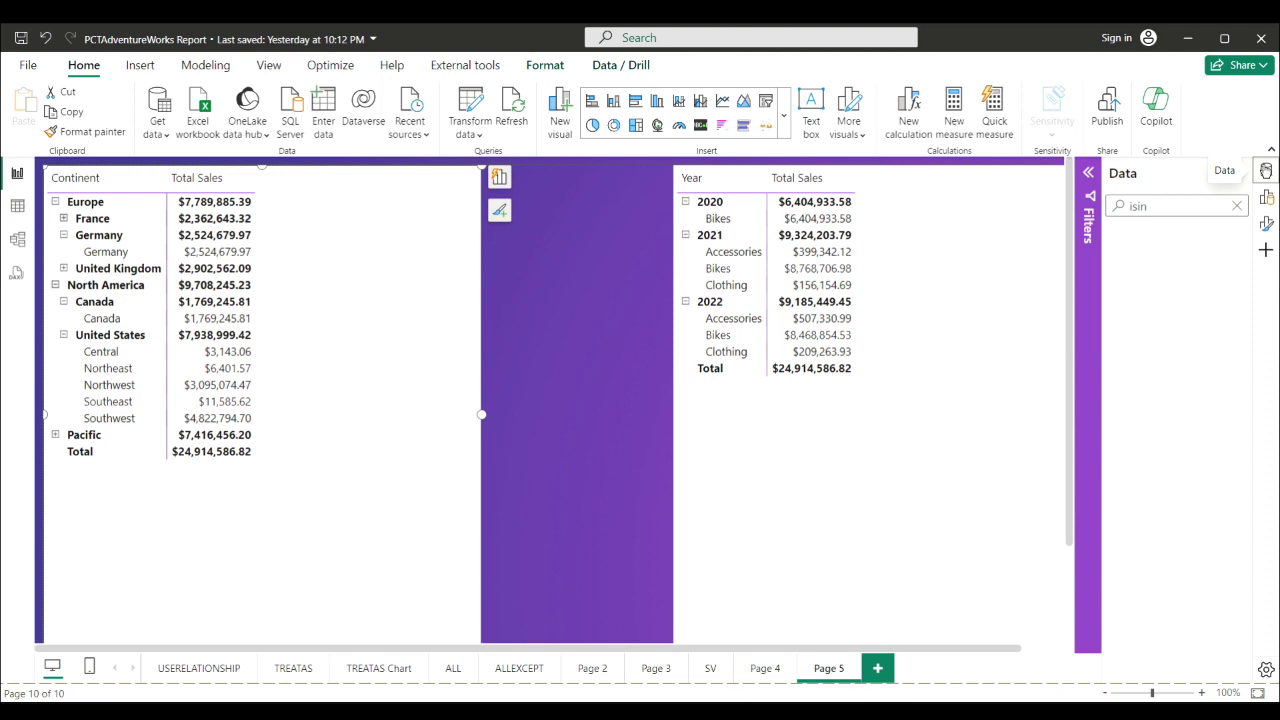
# - Select the leftover search text in the Data pane search box
pyautogui.click(1266, 171)
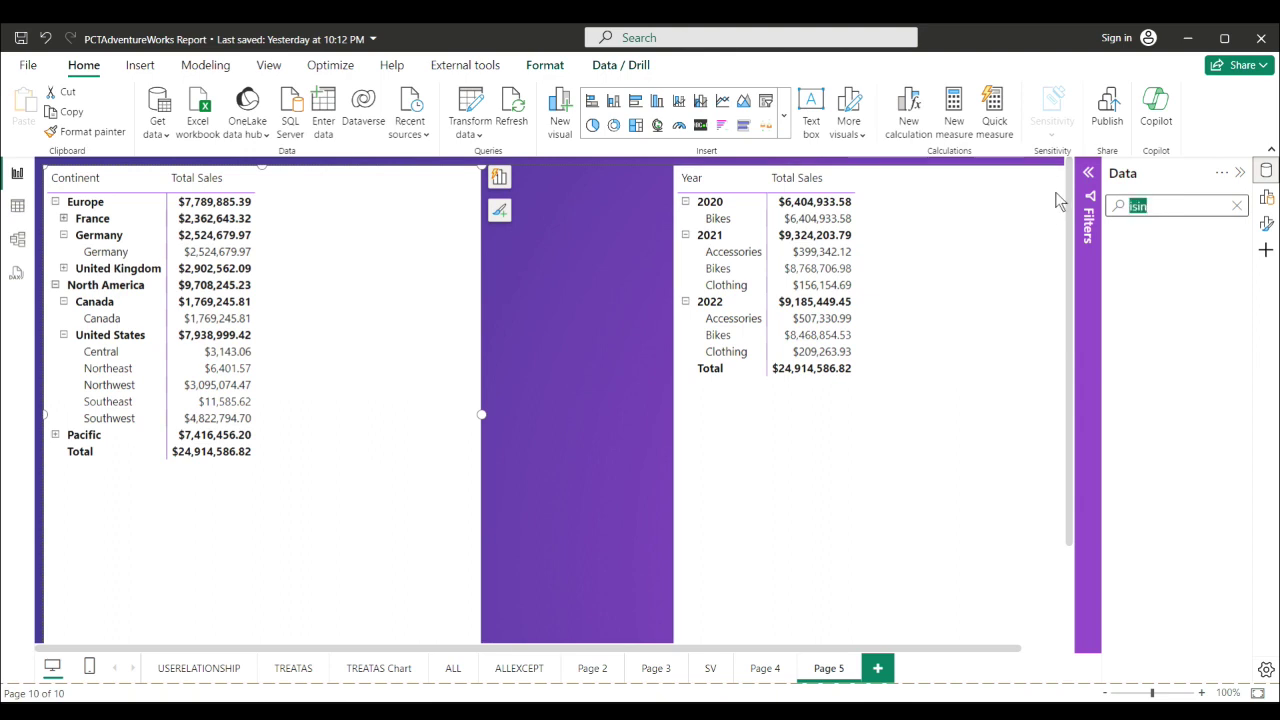
# - Clear the field search and enter a new measure: Country IsInScope = ISINSCOPE('Territory Lookup'[Country])
pyautogui.press('BackSpace')
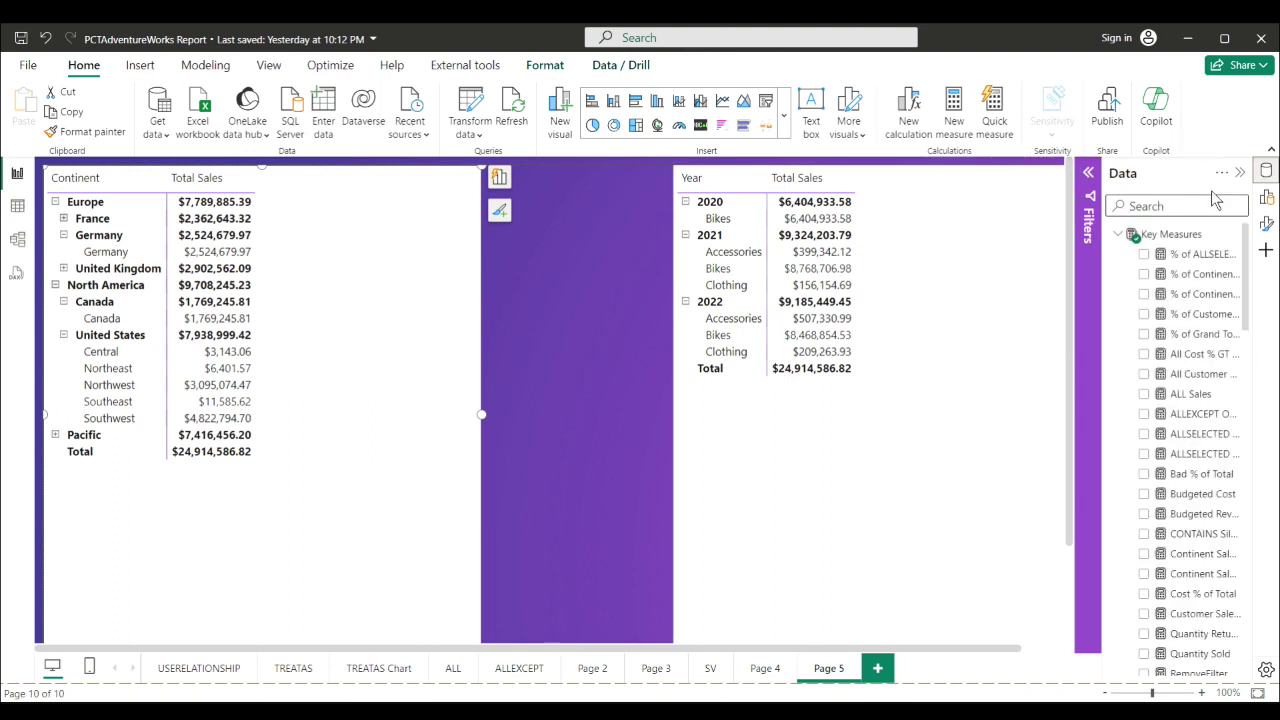
pyautogui.click(955, 120)
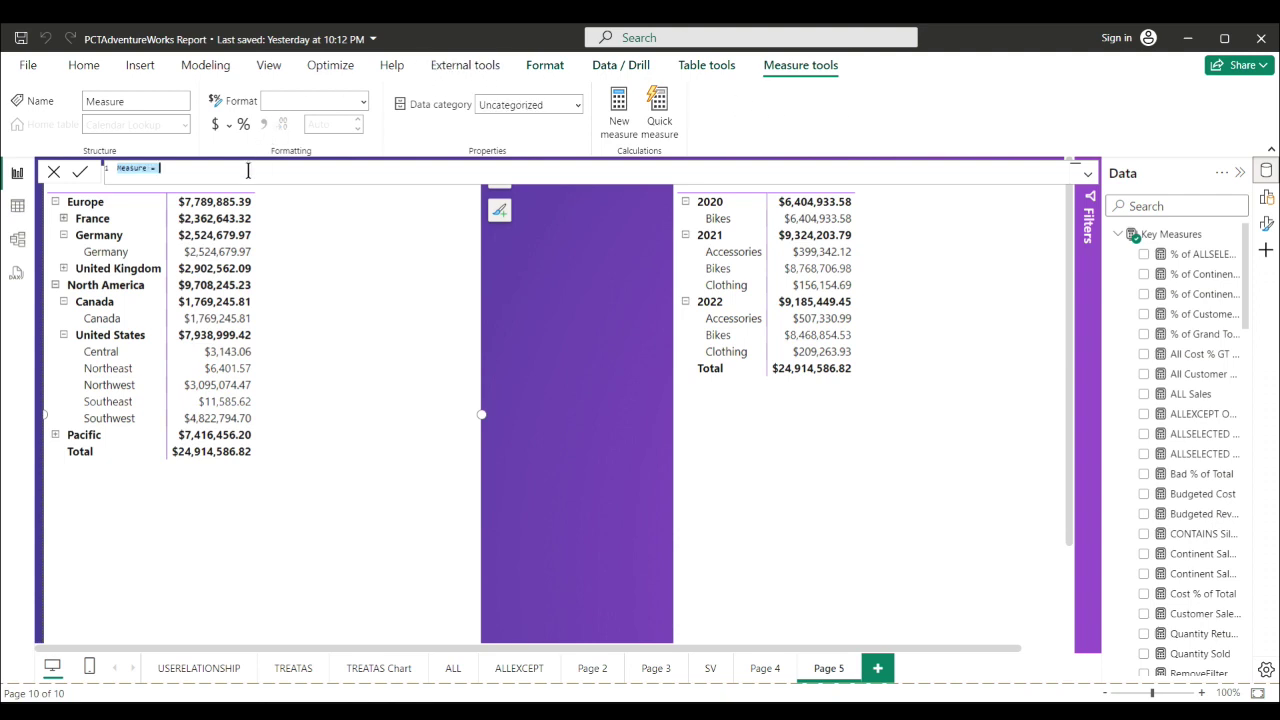
pyautogui.scroll(5, 248, 171)
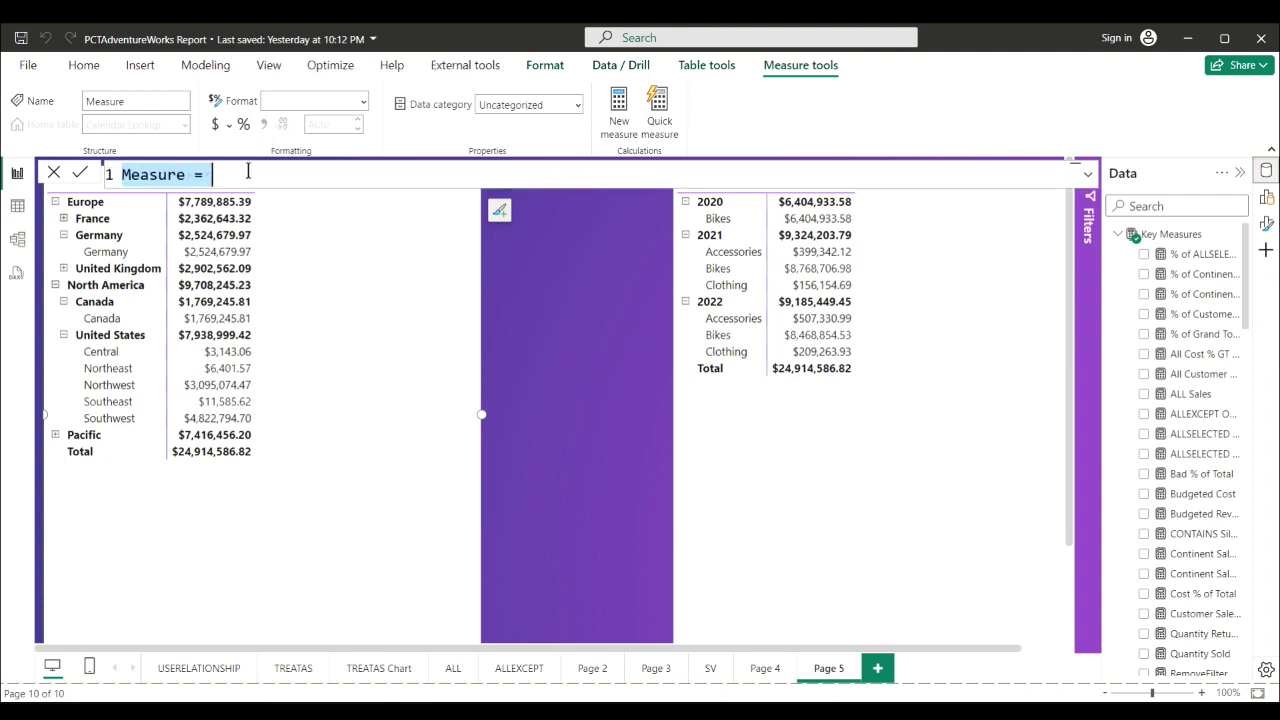
pyautogui.moveTo(248, 171); pyautogui.dragTo(117, 176)
pyautogui.write('Countr')
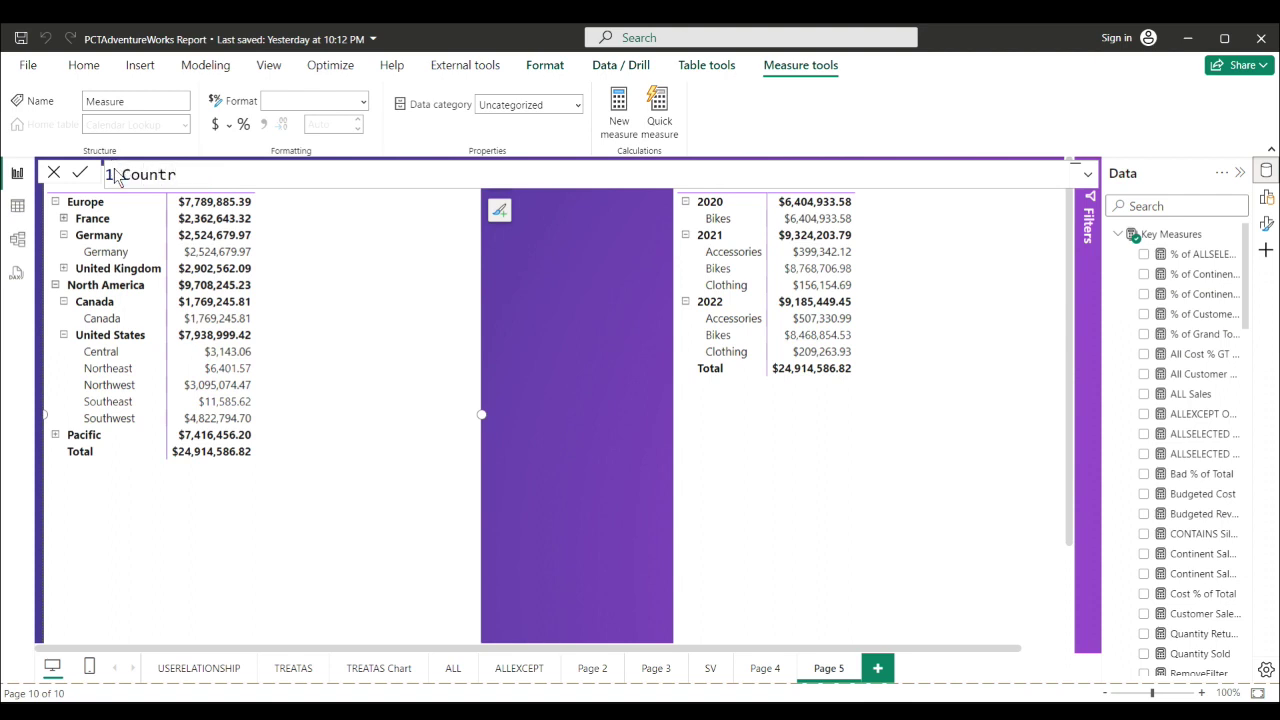
pyautogui.write('y IsInScope =')
pyautogui.write('IS')
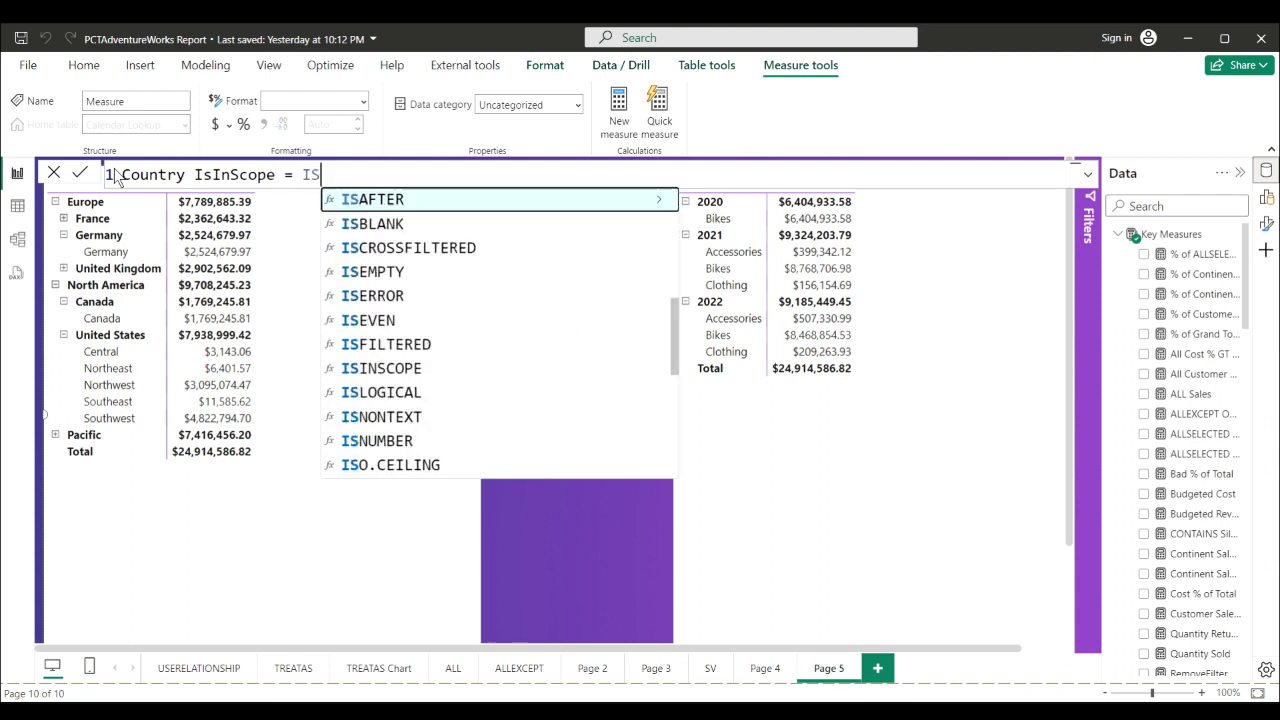
pyautogui.write('IS')
pyautogui.press('BackSpace')
pyautogui.press('Tab')
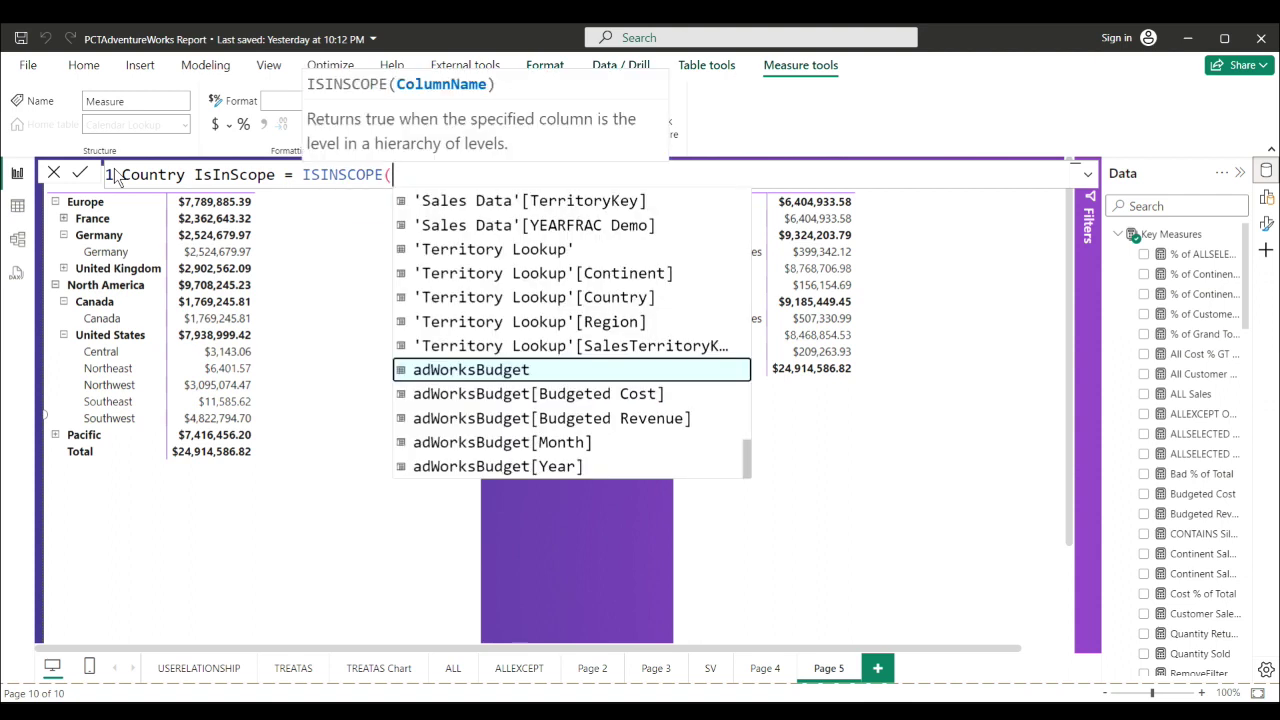
pyautogui.write('ter')
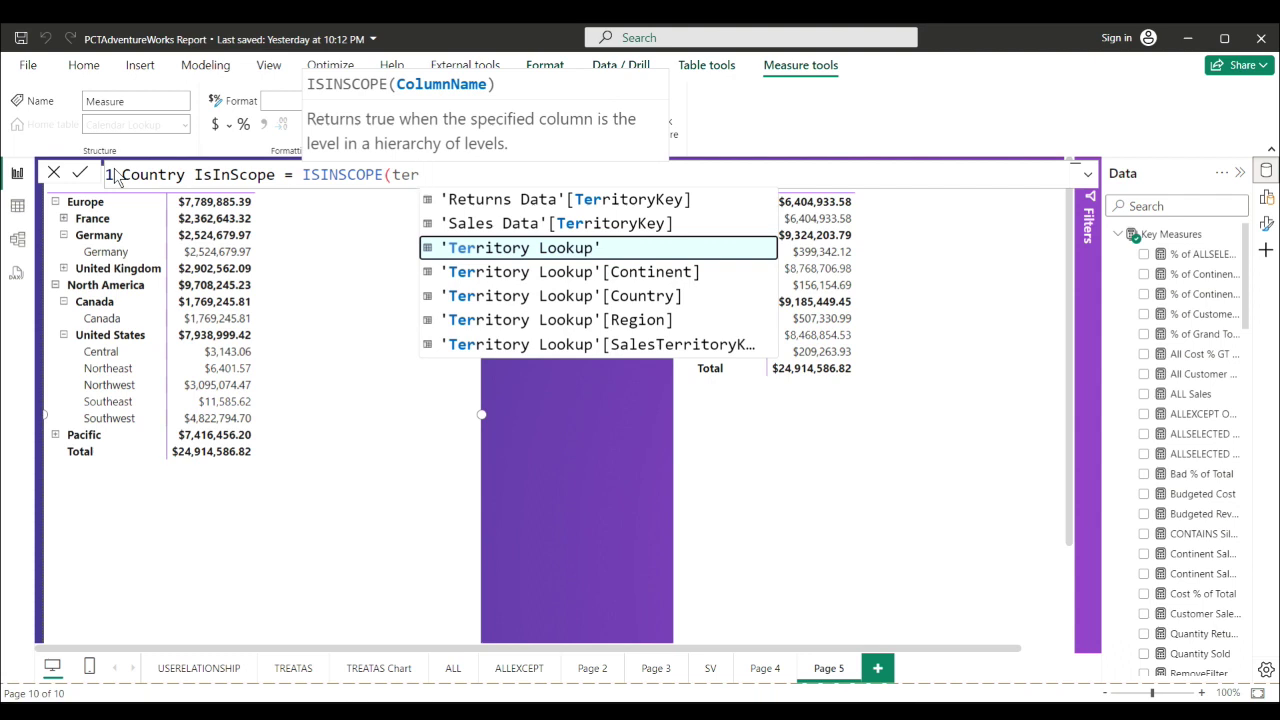
pyautogui.press('Down')
pyautogui.press('Down')
pyautogui.press('Tab')
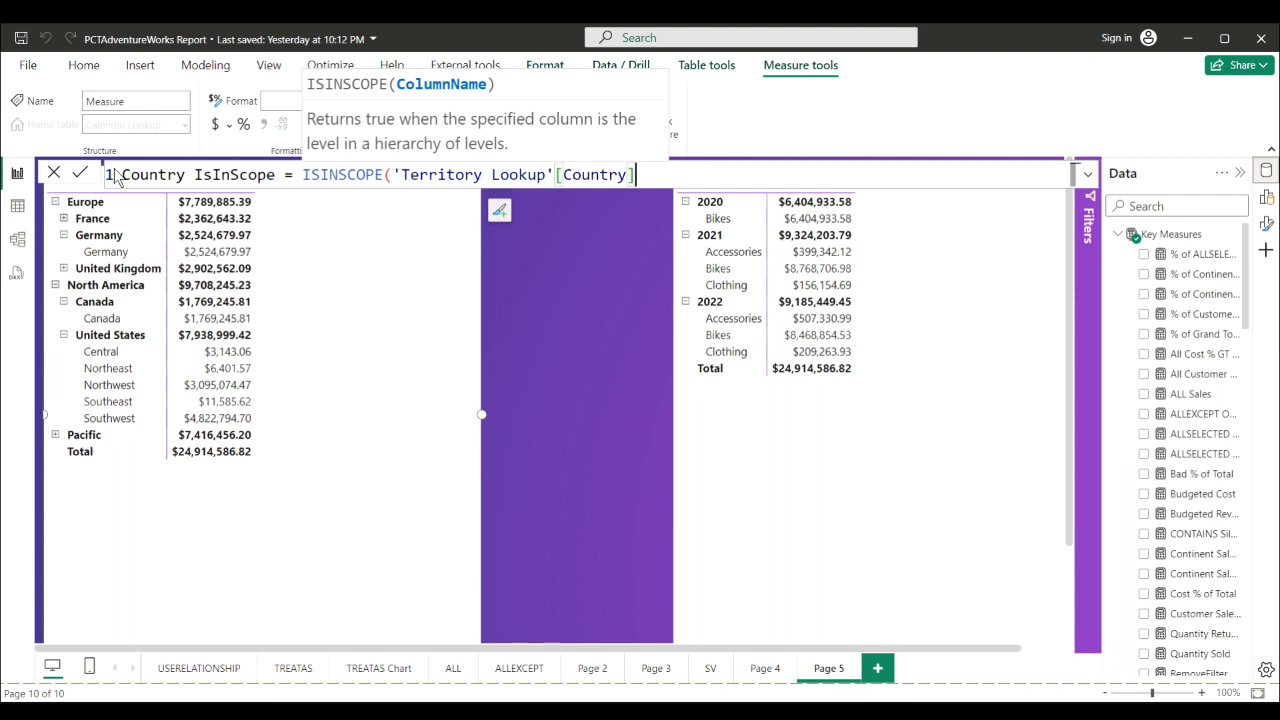
pyautogui.write(')')
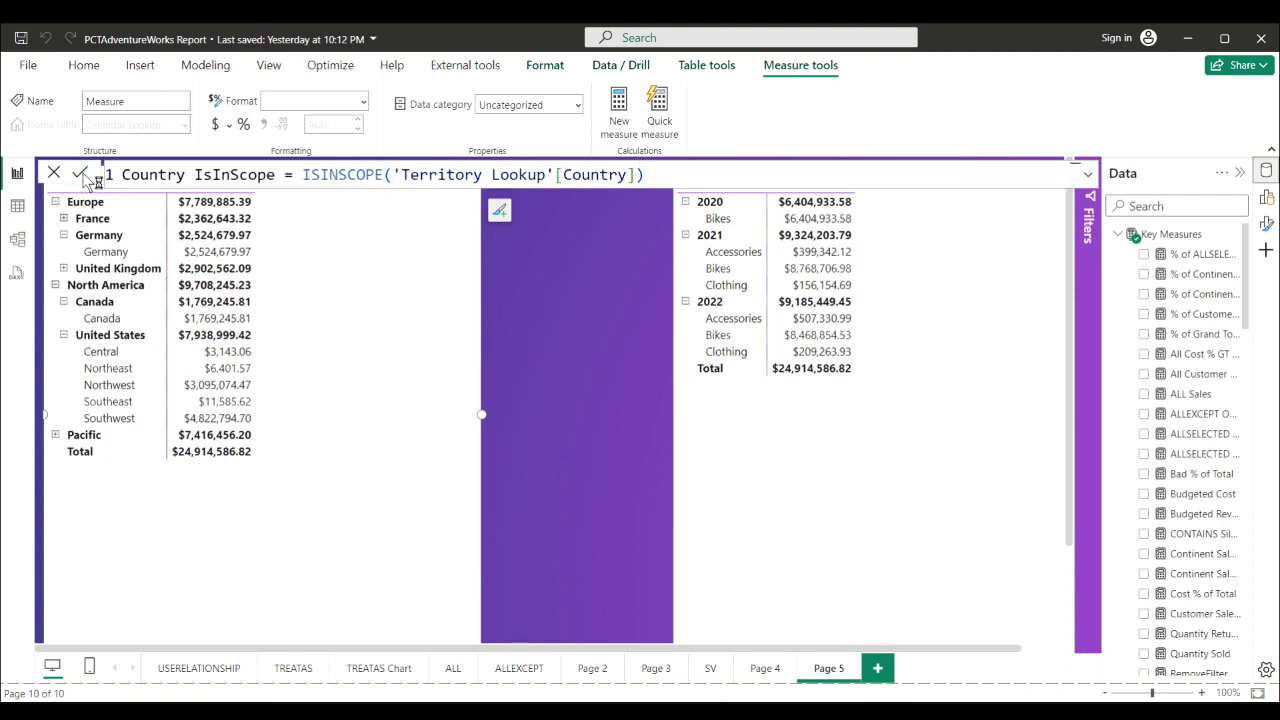
# - Commit Country IsInScope, store it in Key Measures, and add it to the Continent matrix
pyautogui.click(82, 174)
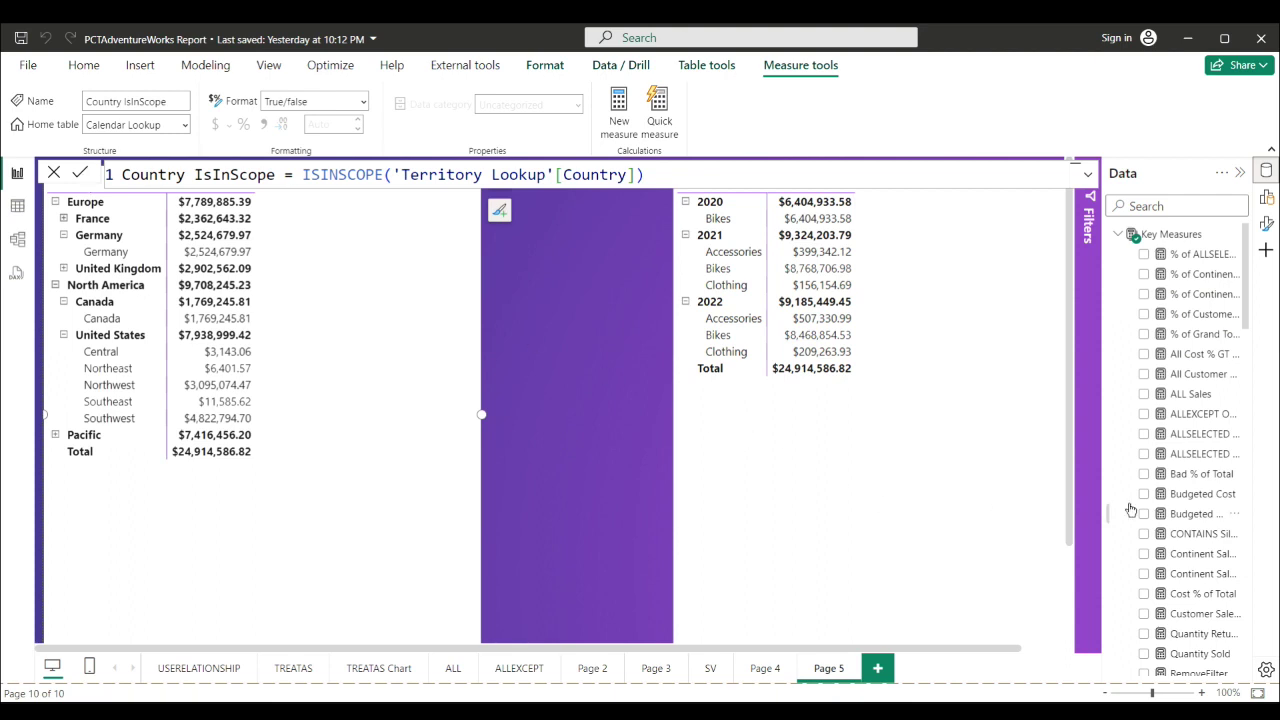
pyautogui.scroll(-3, 1160, 510)
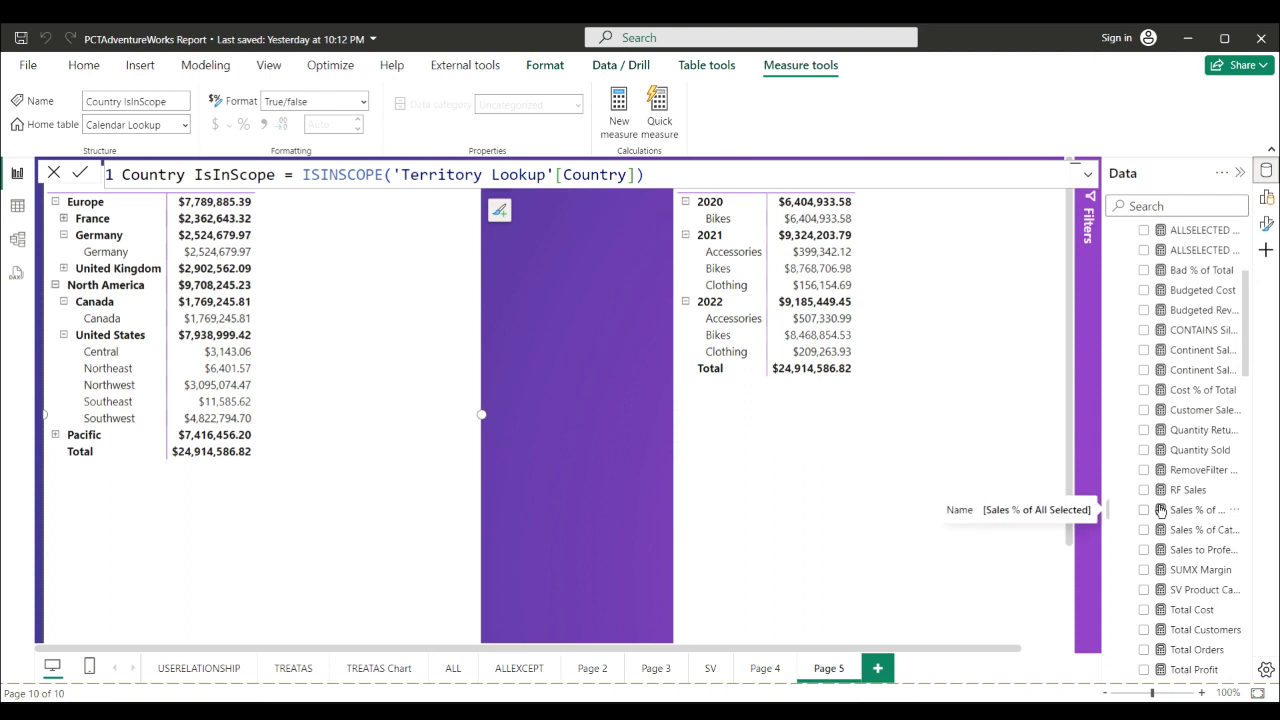
pyautogui.click(82, 175)
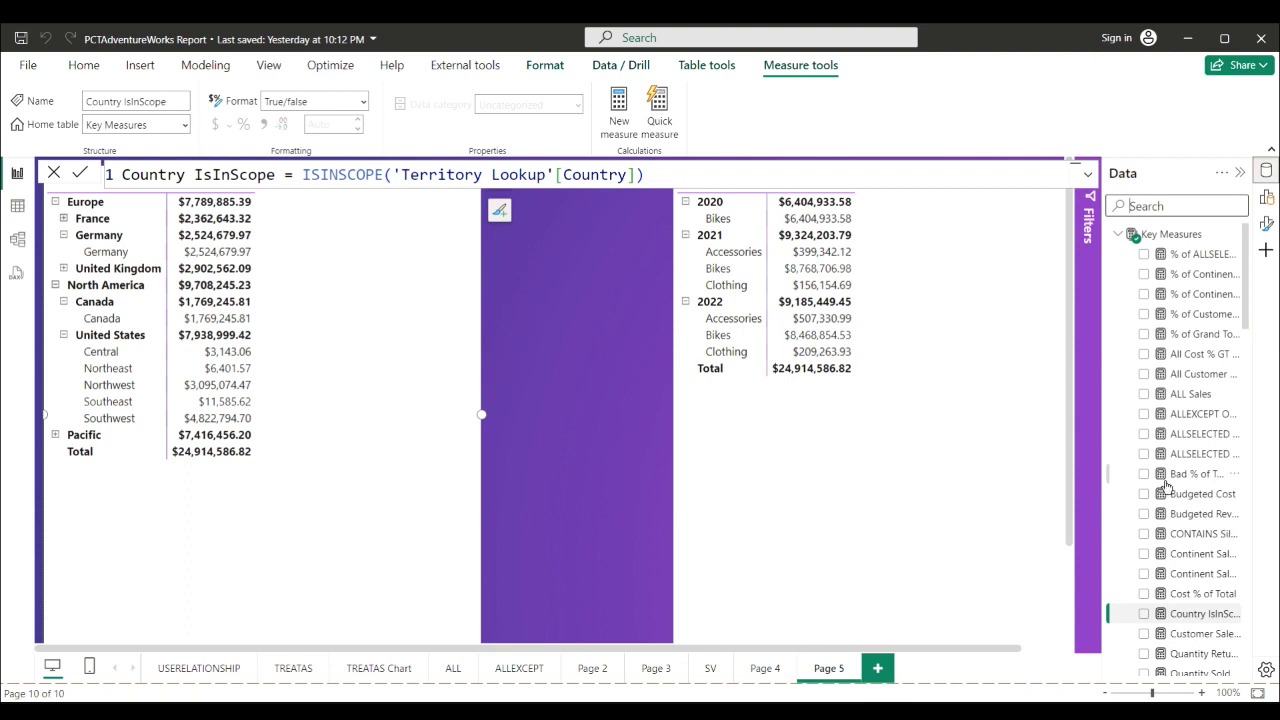
pyautogui.scroll(-3, 1166, 487)
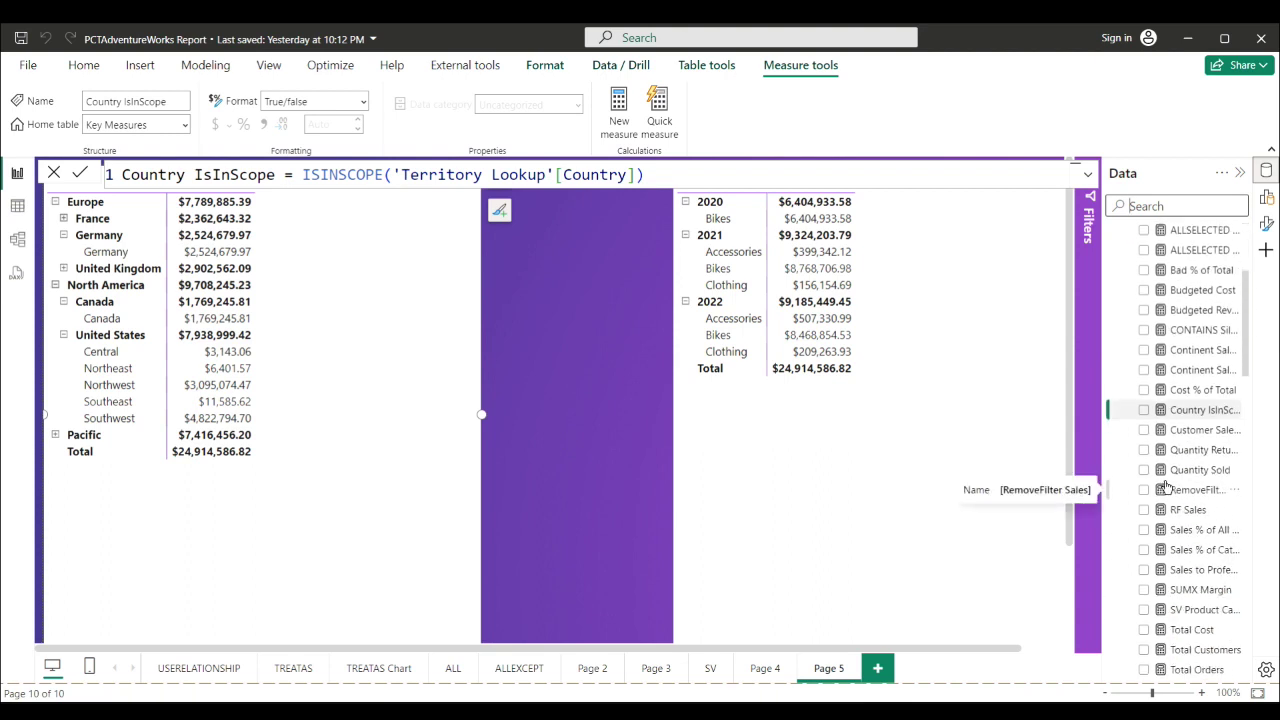
pyautogui.scroll(-1, 1166, 487)
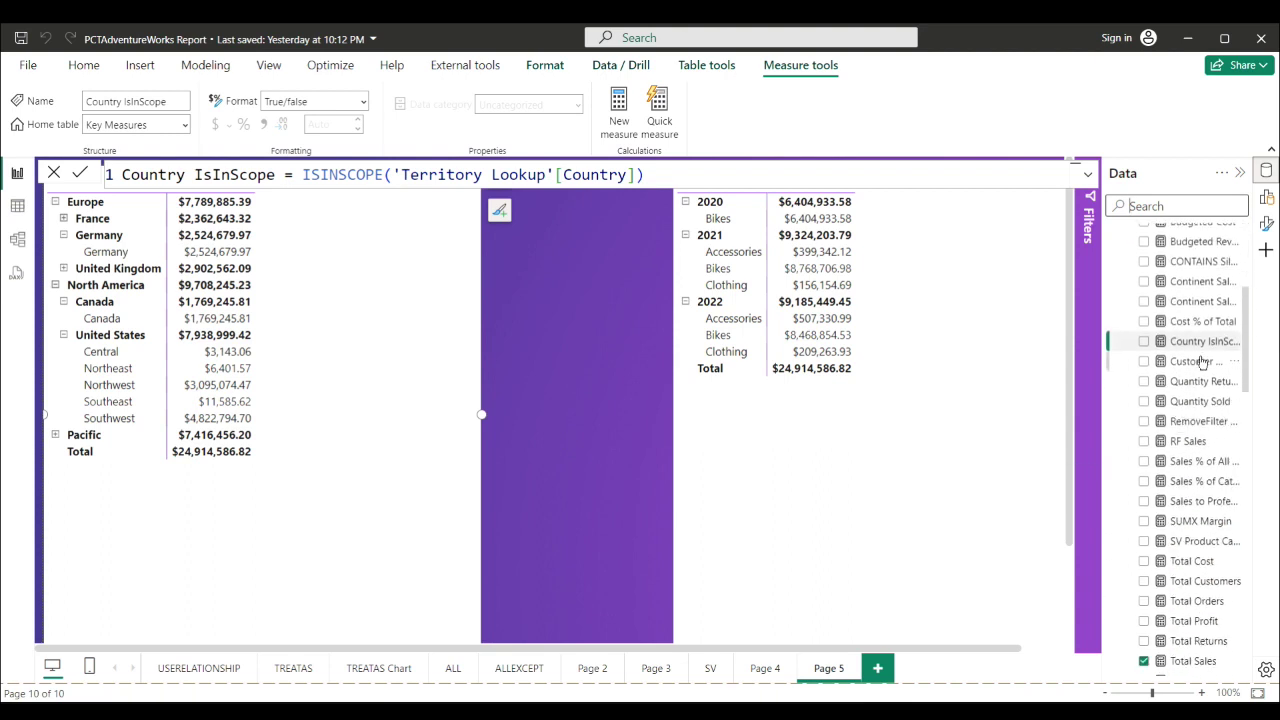
pyautogui.scroll(2, 1203, 362)
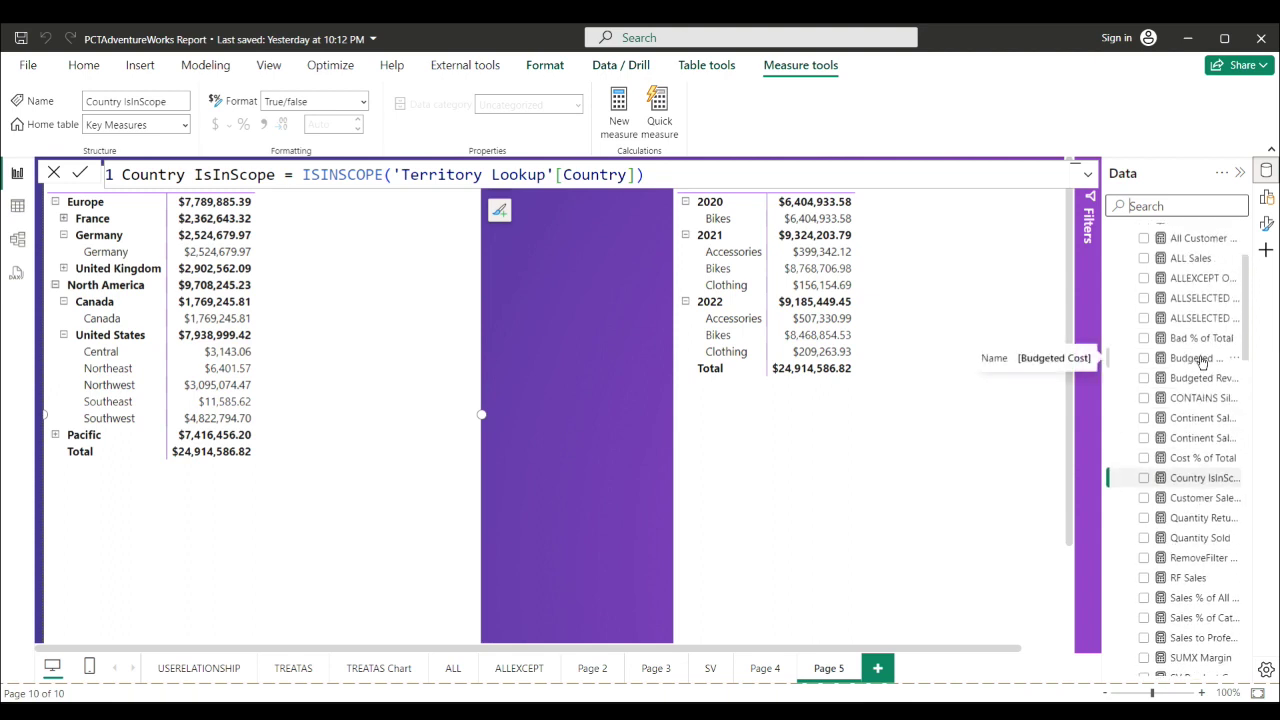
pyautogui.scroll(-3, 1203, 362)
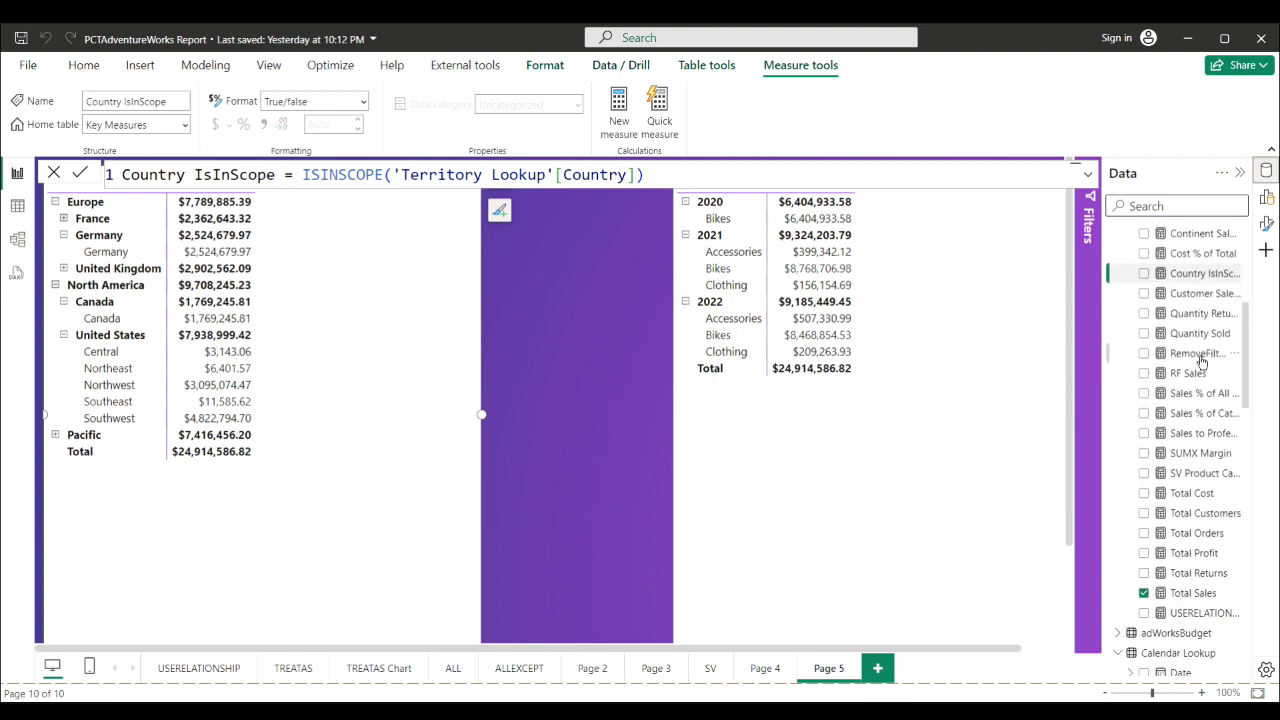
pyautogui.scroll(2, 1202, 360)
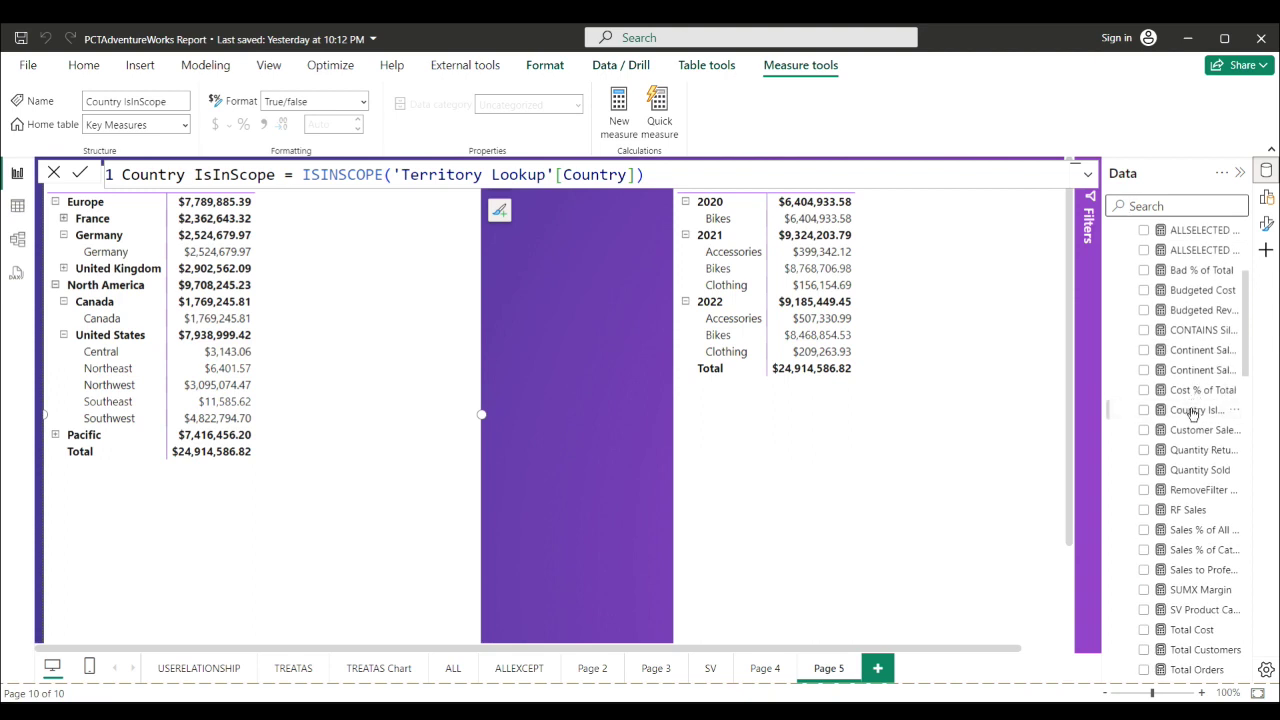
pyautogui.moveTo(1192, 410); pyautogui.dragTo(335, 220)
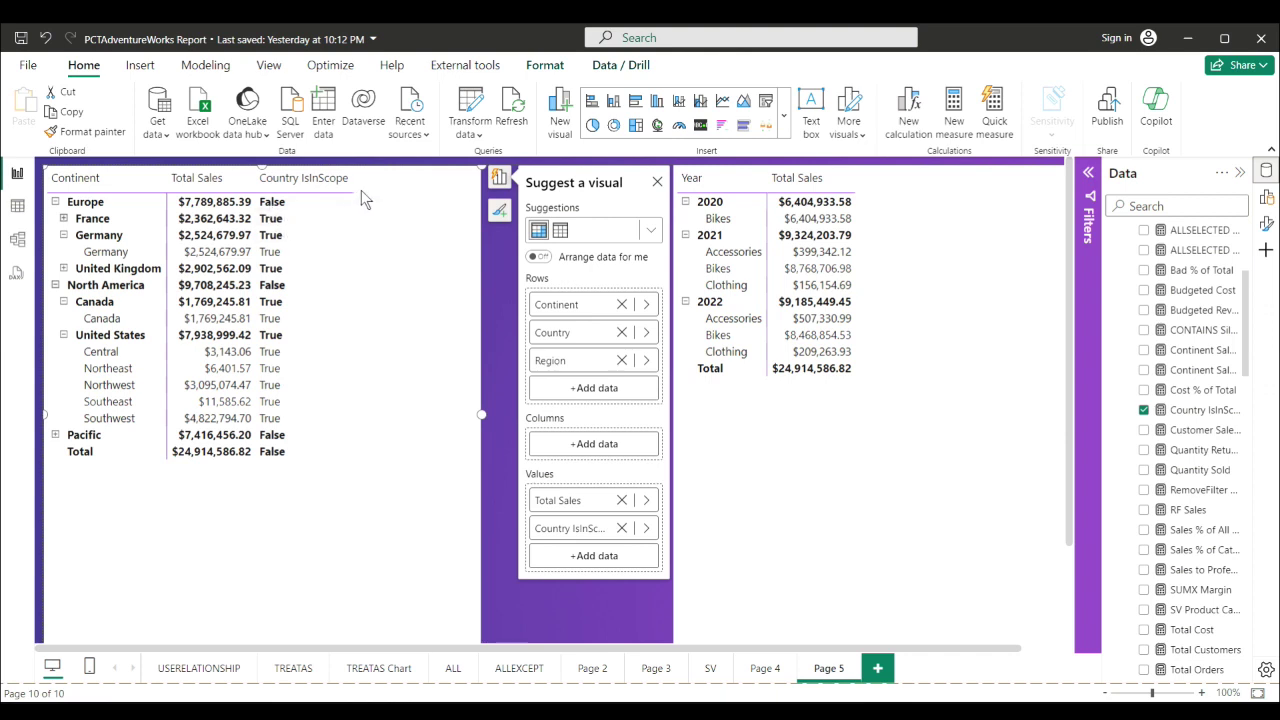
# - Start another new blank measure
pyautogui.click(955, 108)
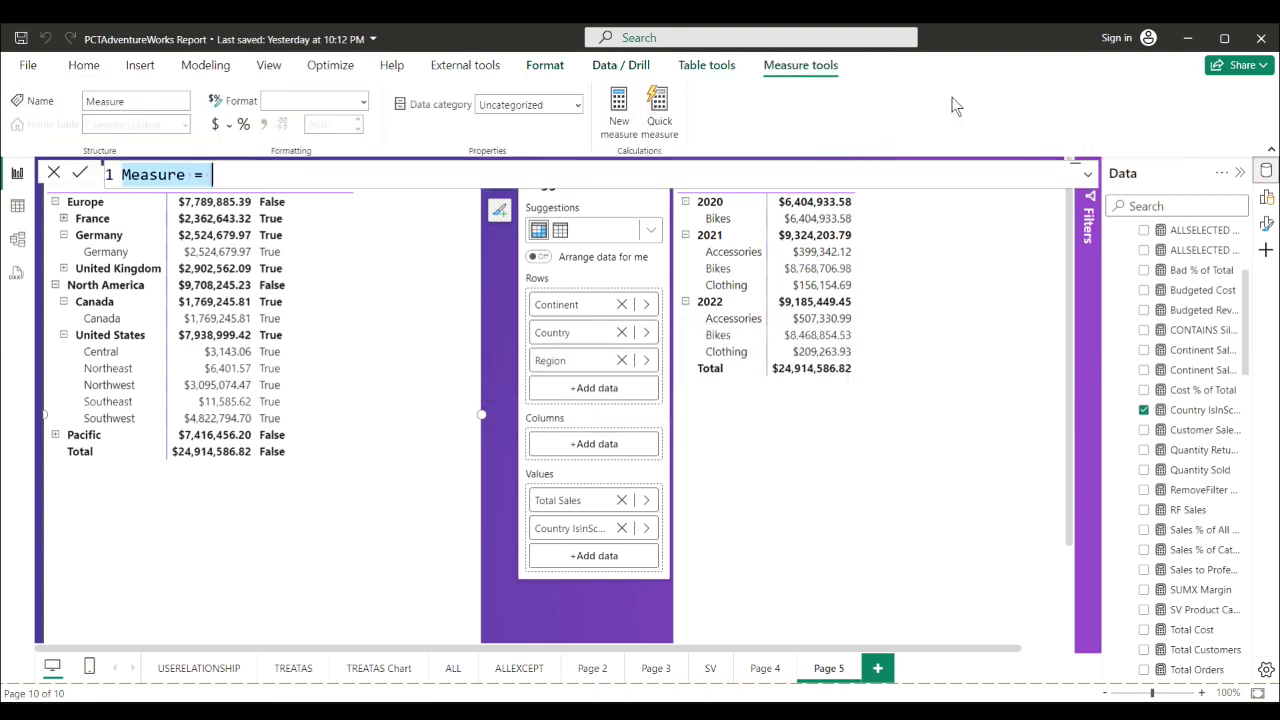
# - Begin Country IfIsInScope = IF( with the condition ISINSCOPE('Territory Lookup'[Country])
pyautogui.write('Count')
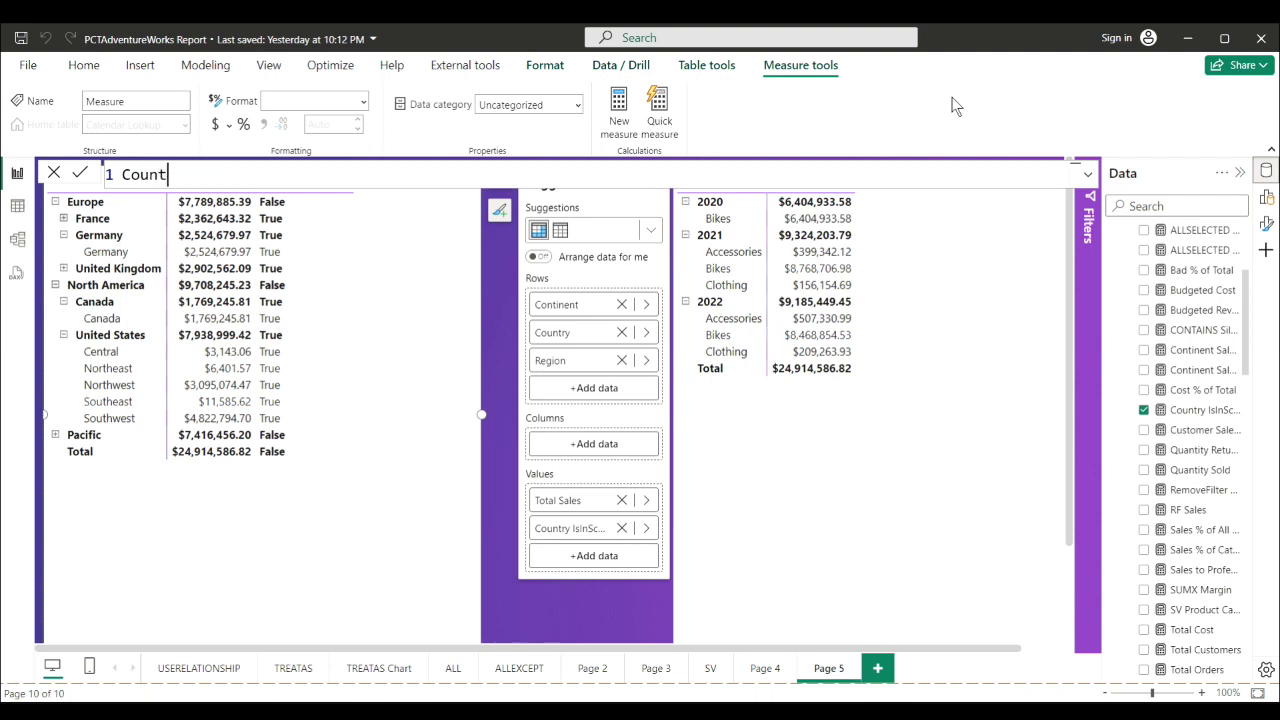
pyautogui.write('ry IfIsInScope = ')
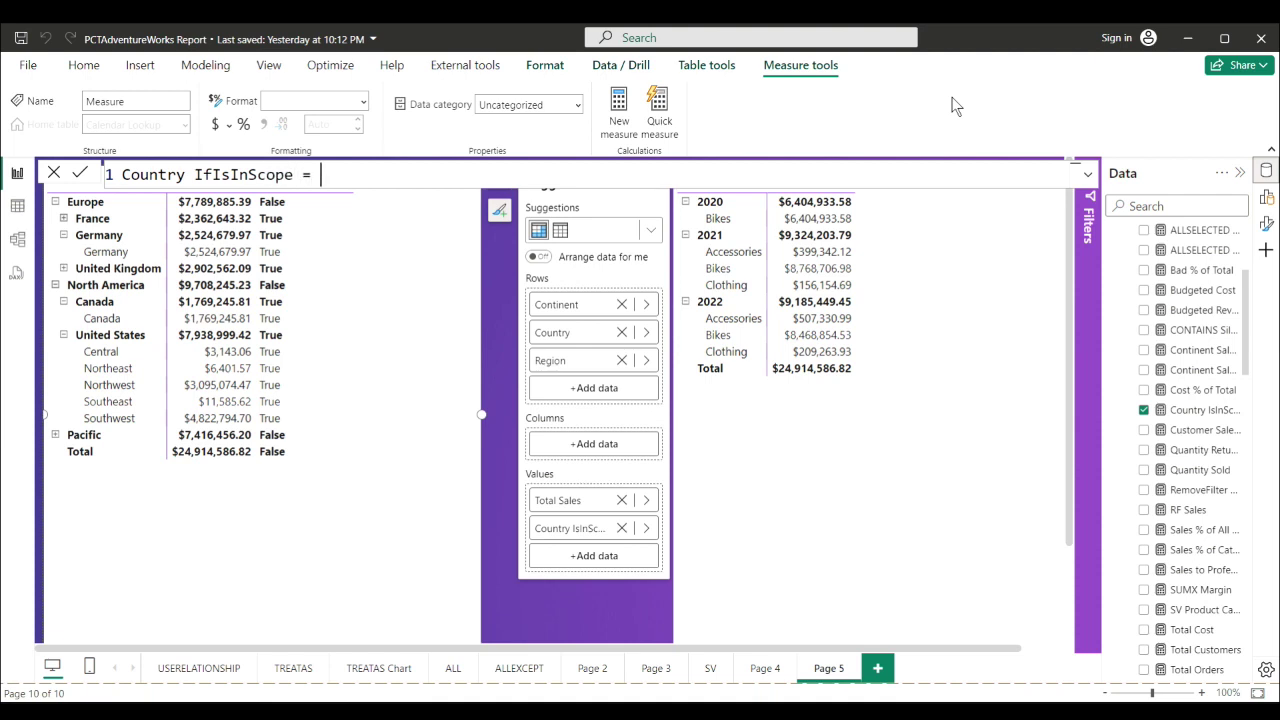
pyautogui.write('IF(')
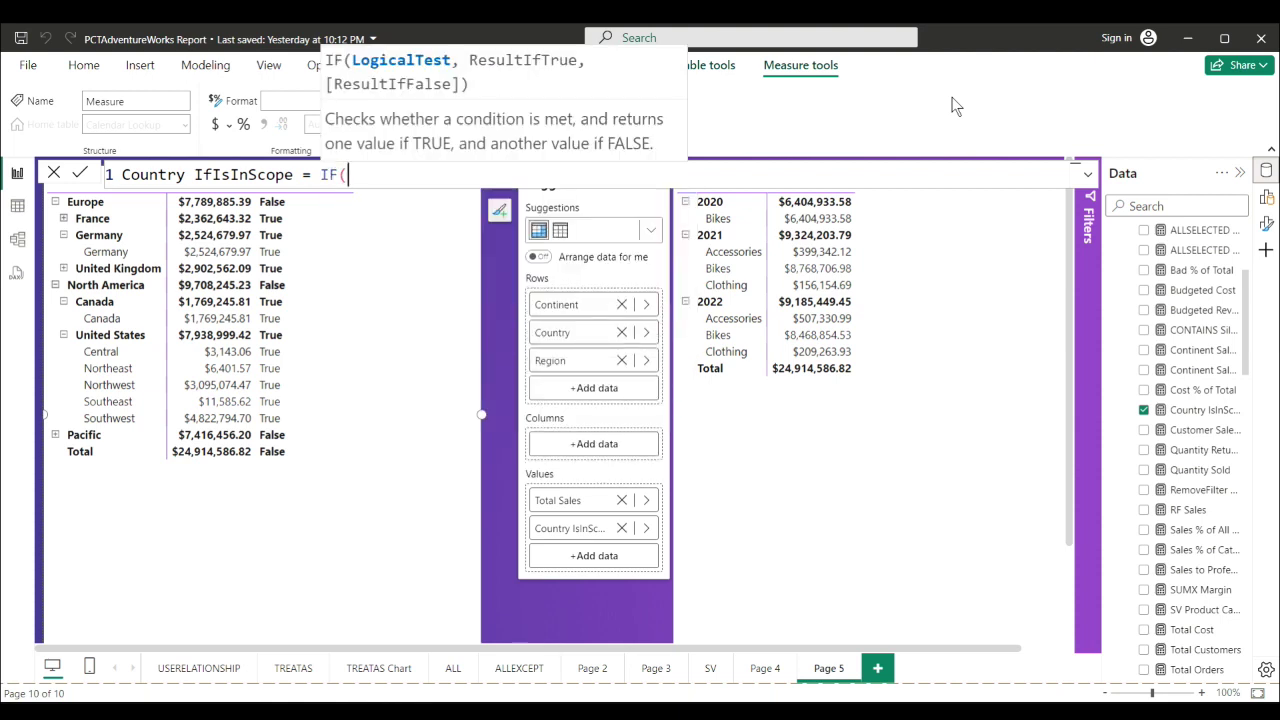
pyautogui.hotkey('shift', 'Return')
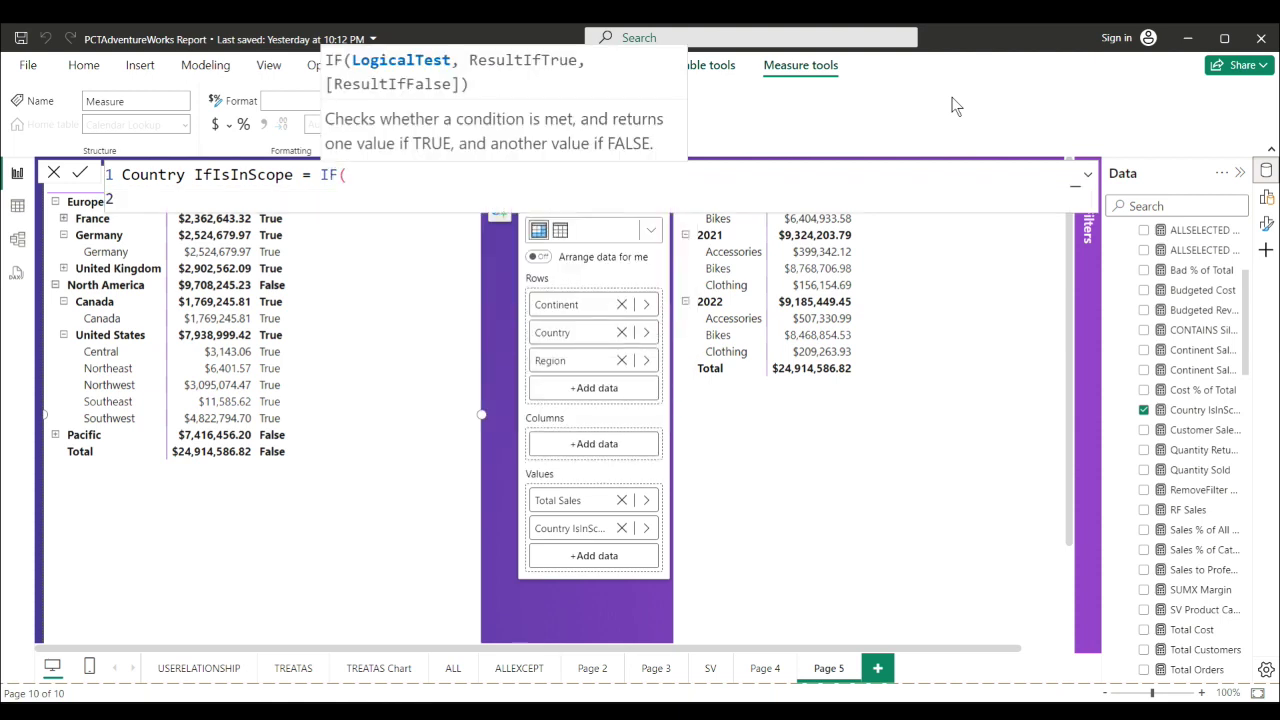
pyautogui.press('Tab')
pyautogui.press('Tab')
pyautogui.press('Tab')
pyautogui.press('Tab')
pyautogui.press('Tab')
pyautogui.write('isi')
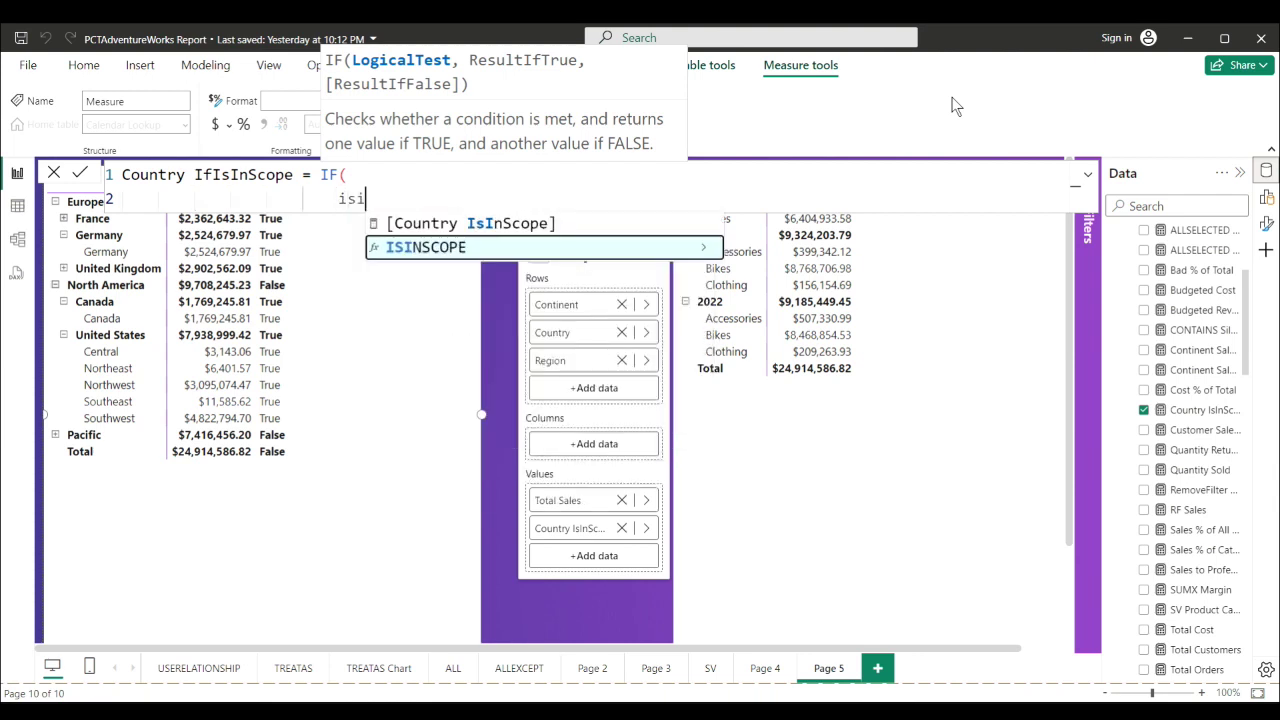
pyautogui.press('Tab')
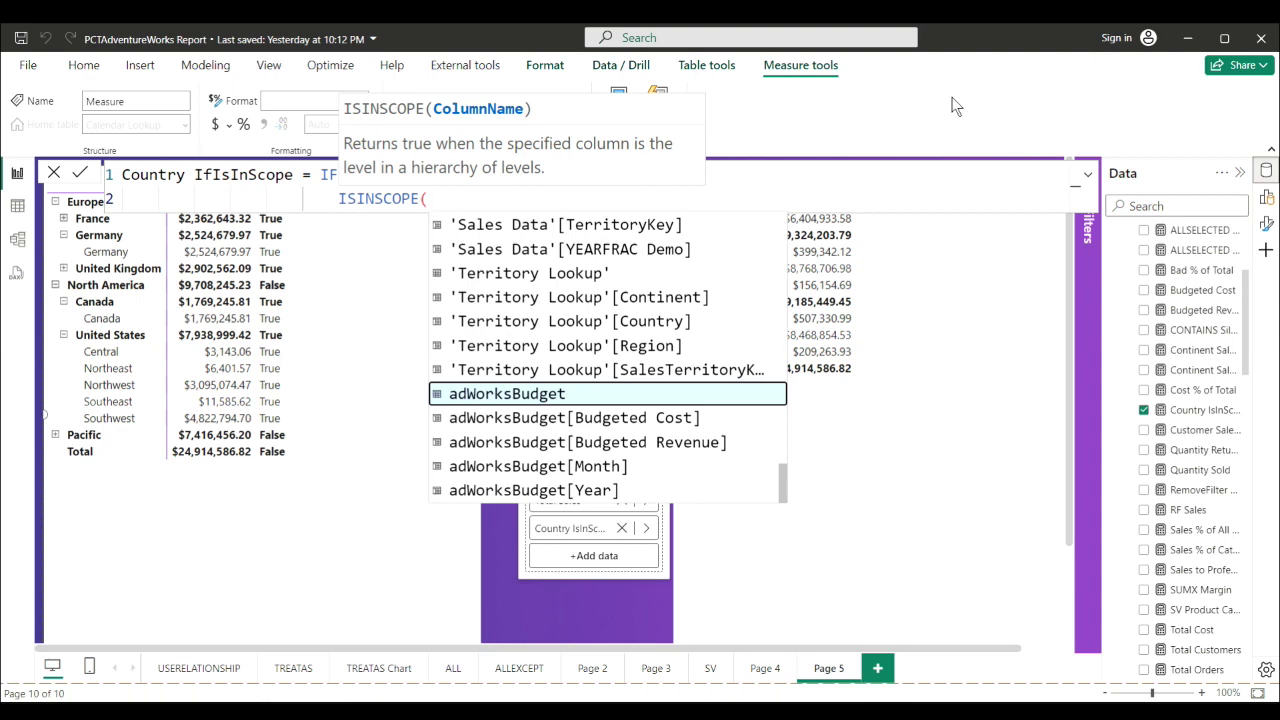
pyautogui.write('ter')
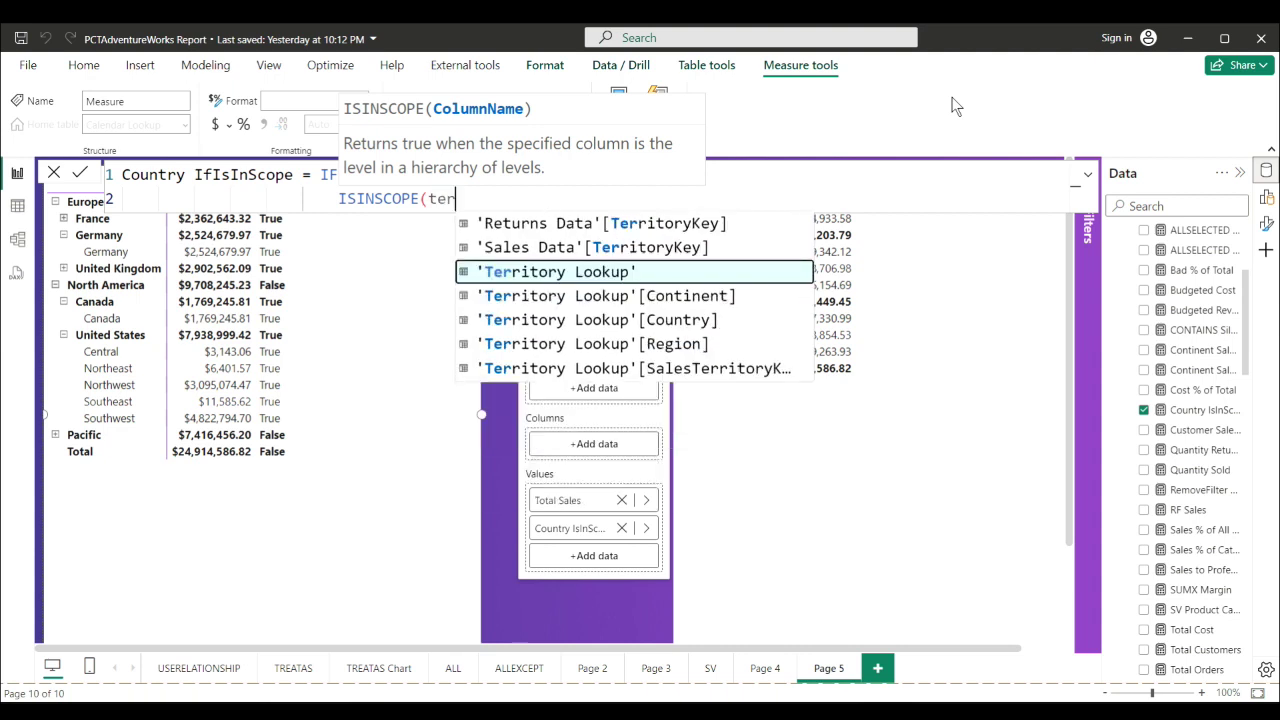
pyautogui.press('Down')
pyautogui.press('Down')
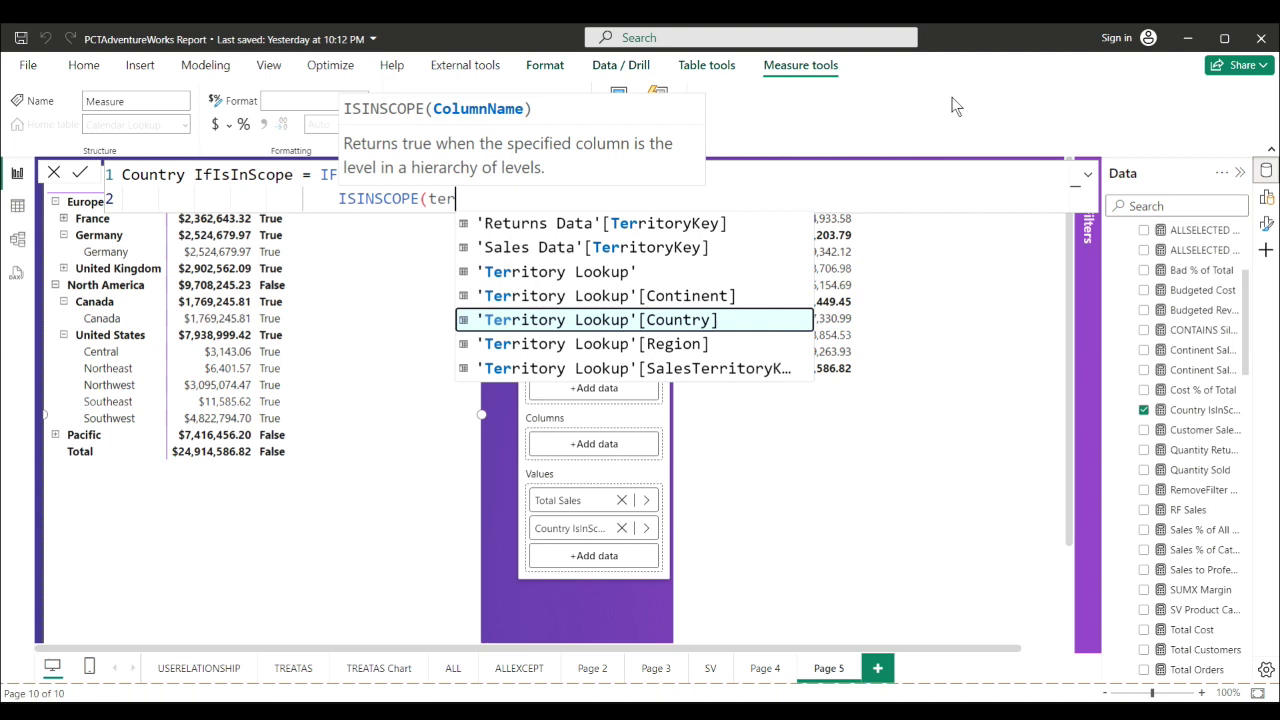
pyautogui.press('Tab')
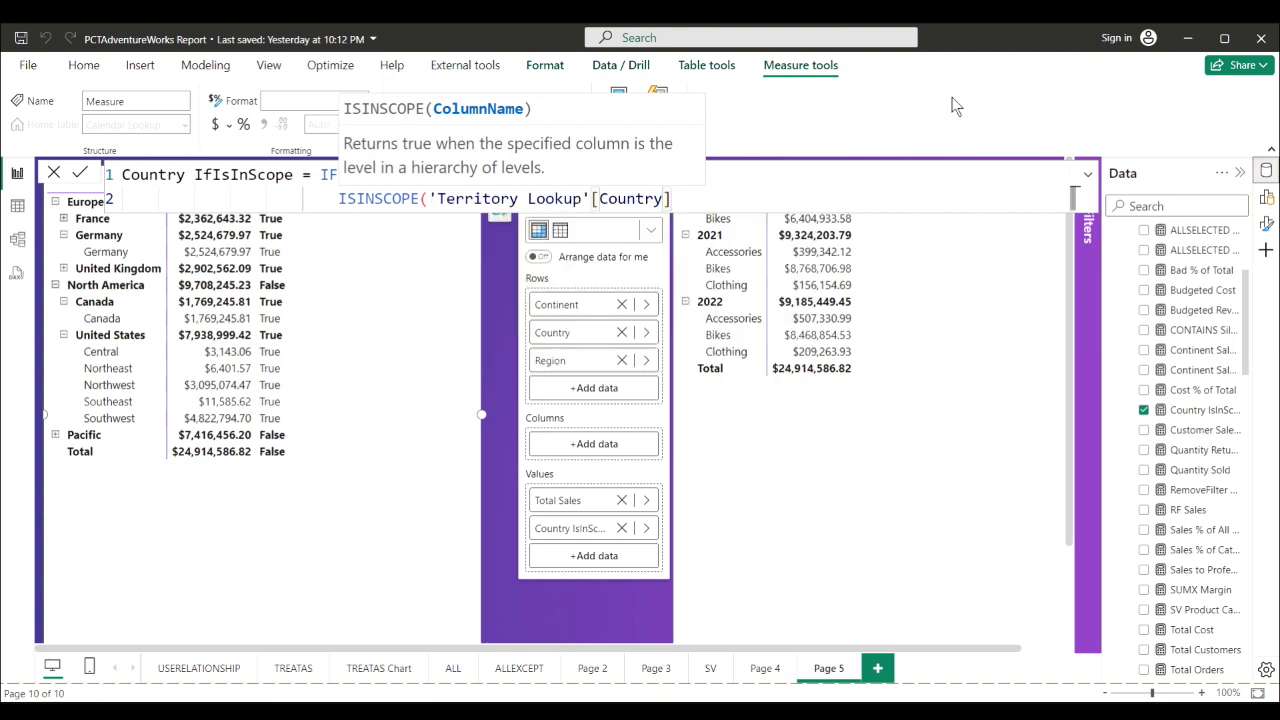
pyautogui.write(')')
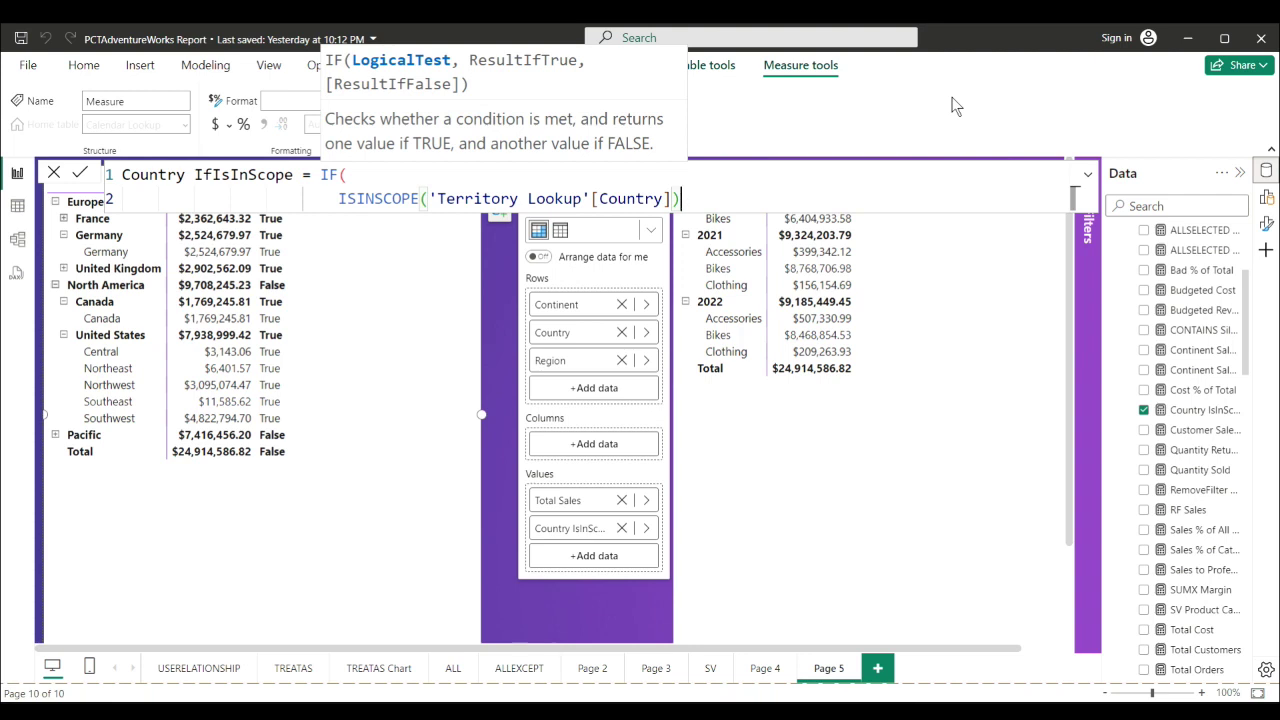
pyautogui.write(',')
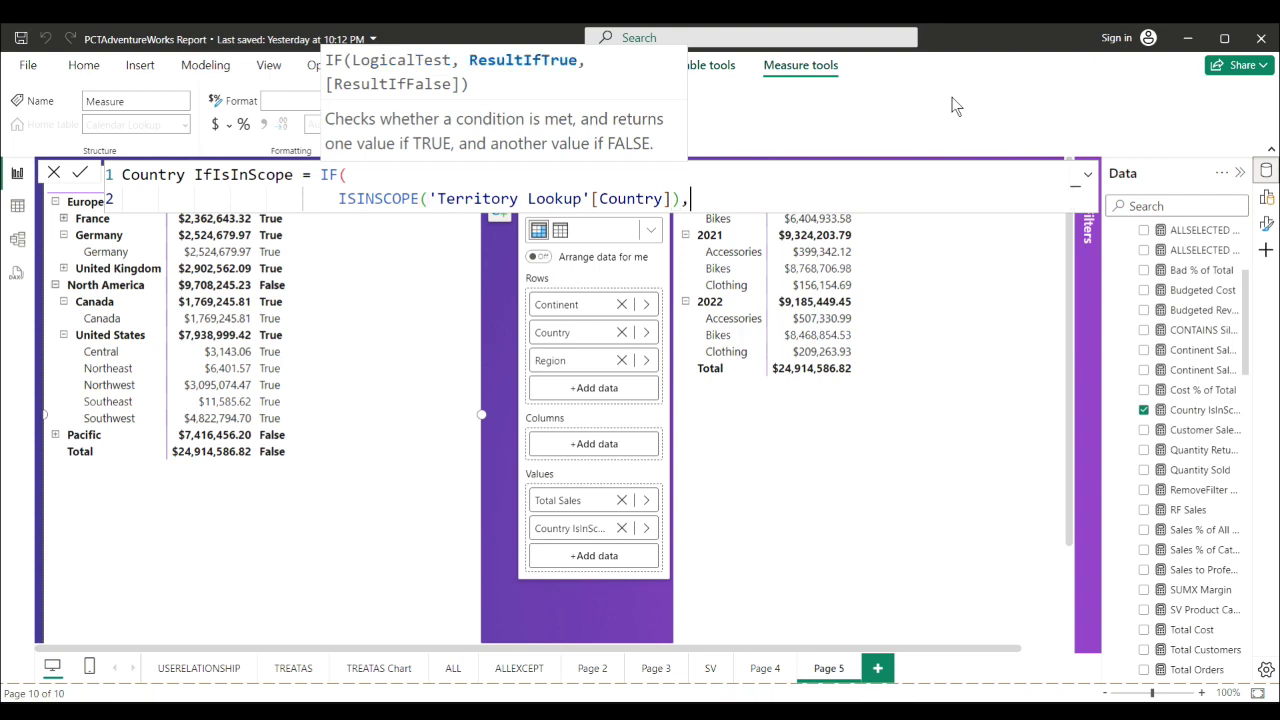
# - Finish the IF to return [Total Sales] when in scope and BLANK() otherwise
pyautogui.hotkey('shift', 'Return')
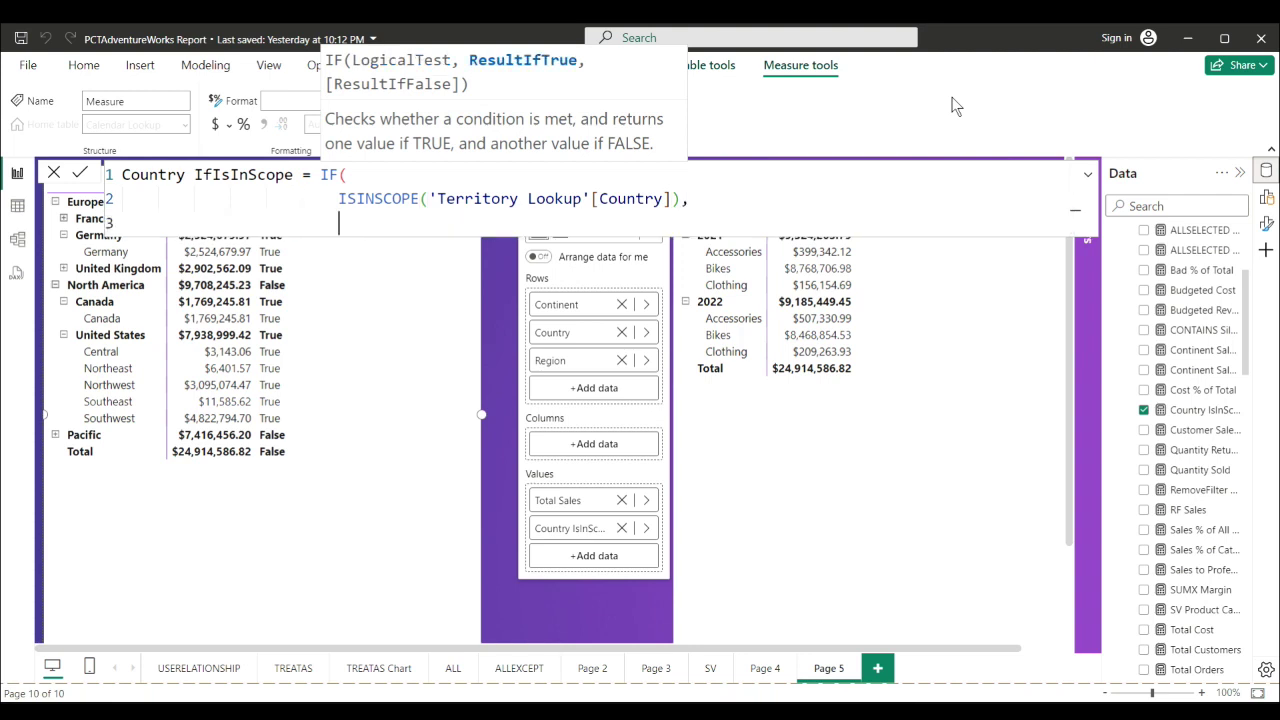
pyautogui.write('Total')
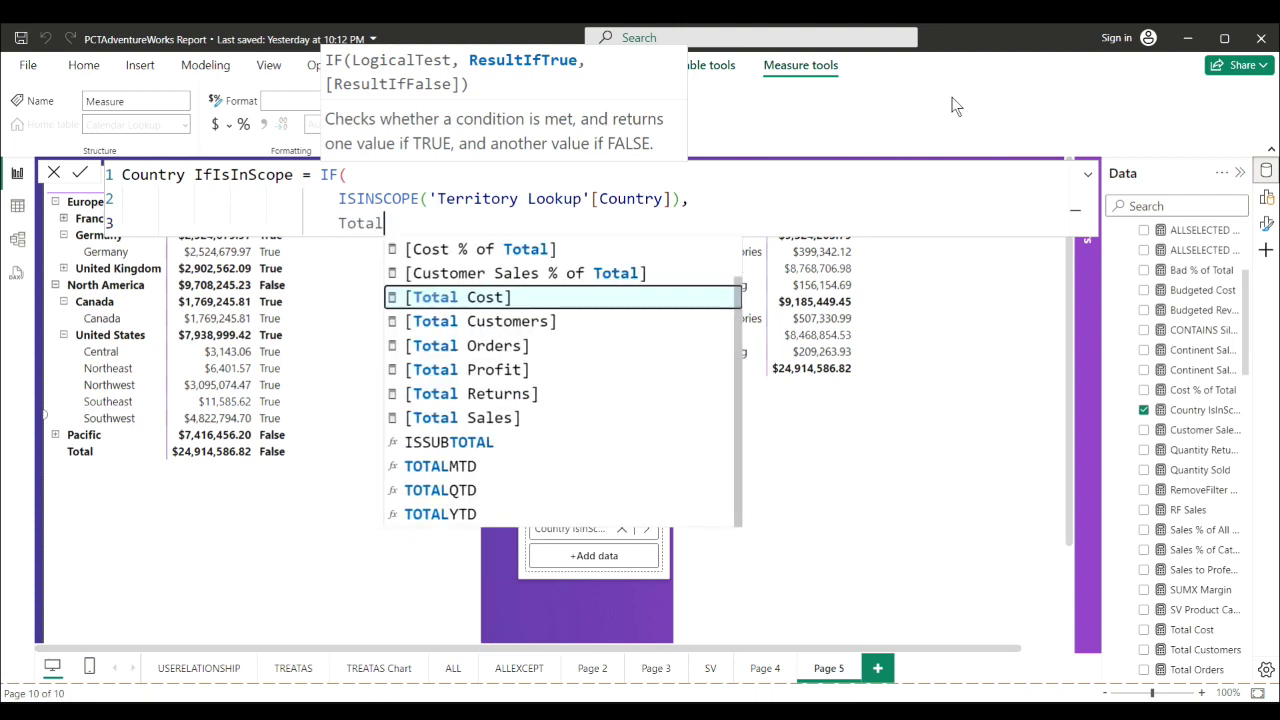
pyautogui.press('Down')
pyautogui.press('Down')
pyautogui.press('Down')
pyautogui.press('Down')
pyautogui.press('Down')
pyautogui.press('Tab')
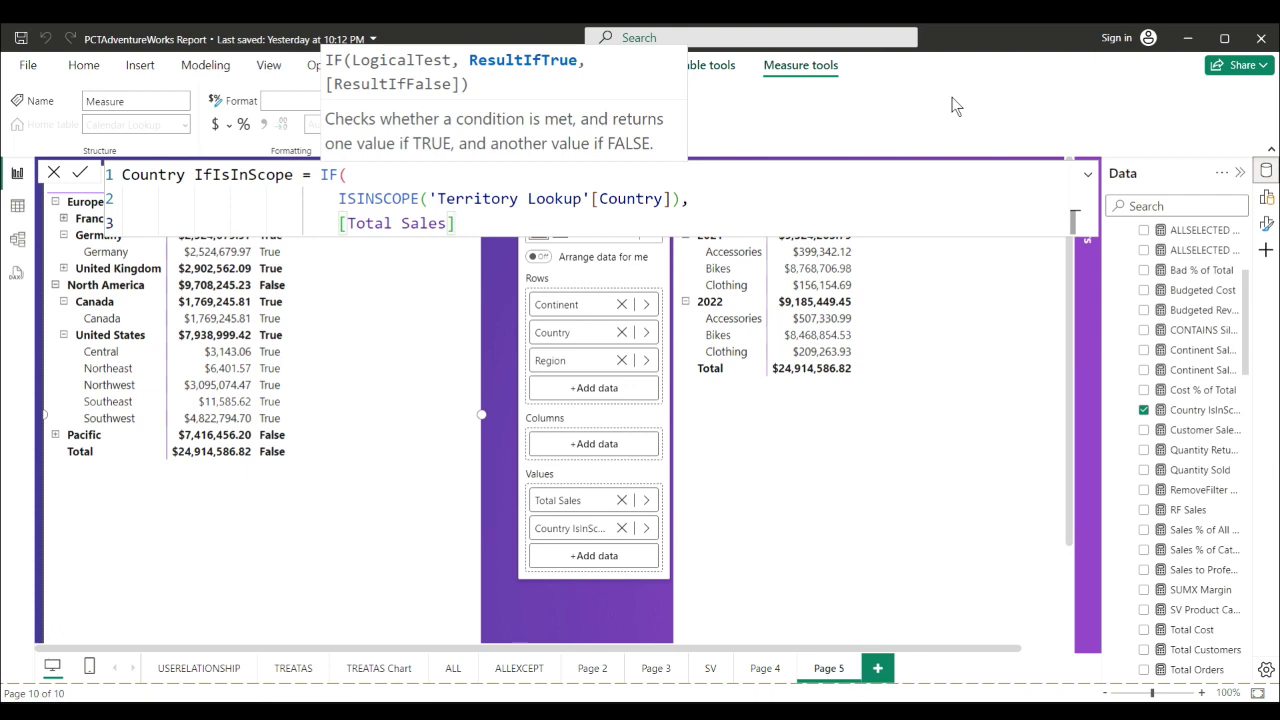
pyautogui.write(',')
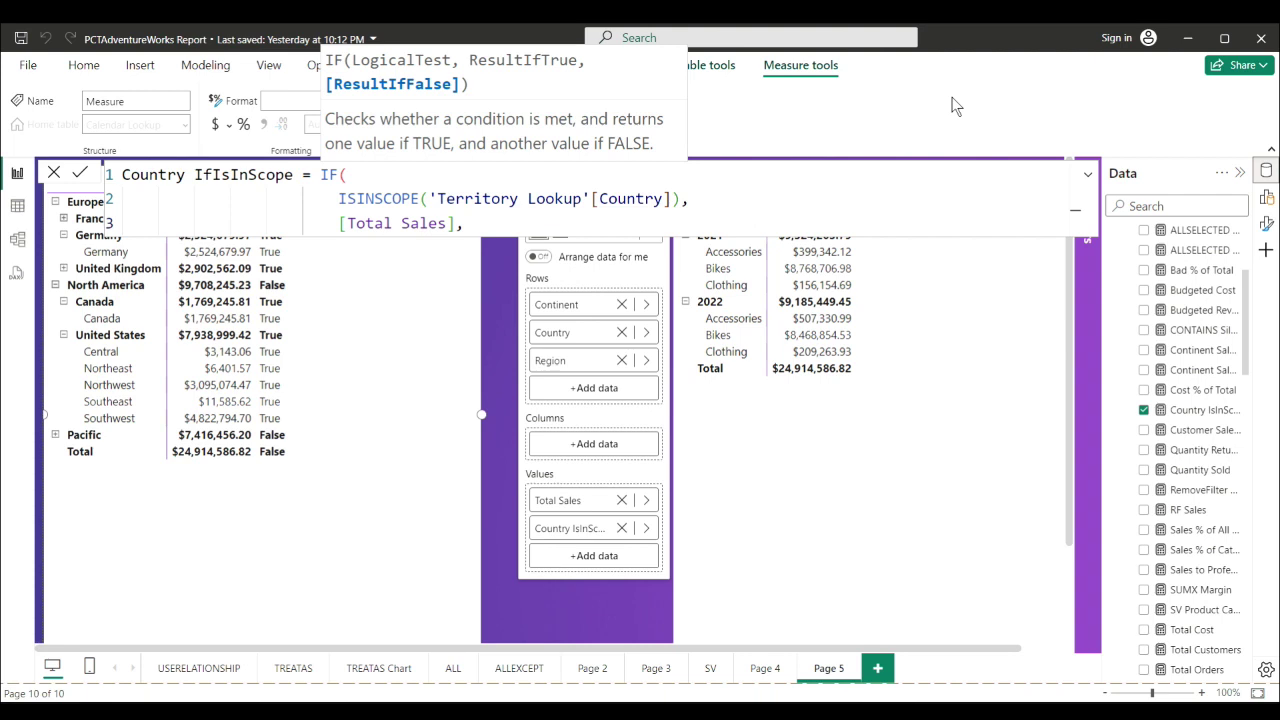
pyautogui.write('blank()')
pyautogui.hotkey('shift', 'Return')
pyautogui.write(')')
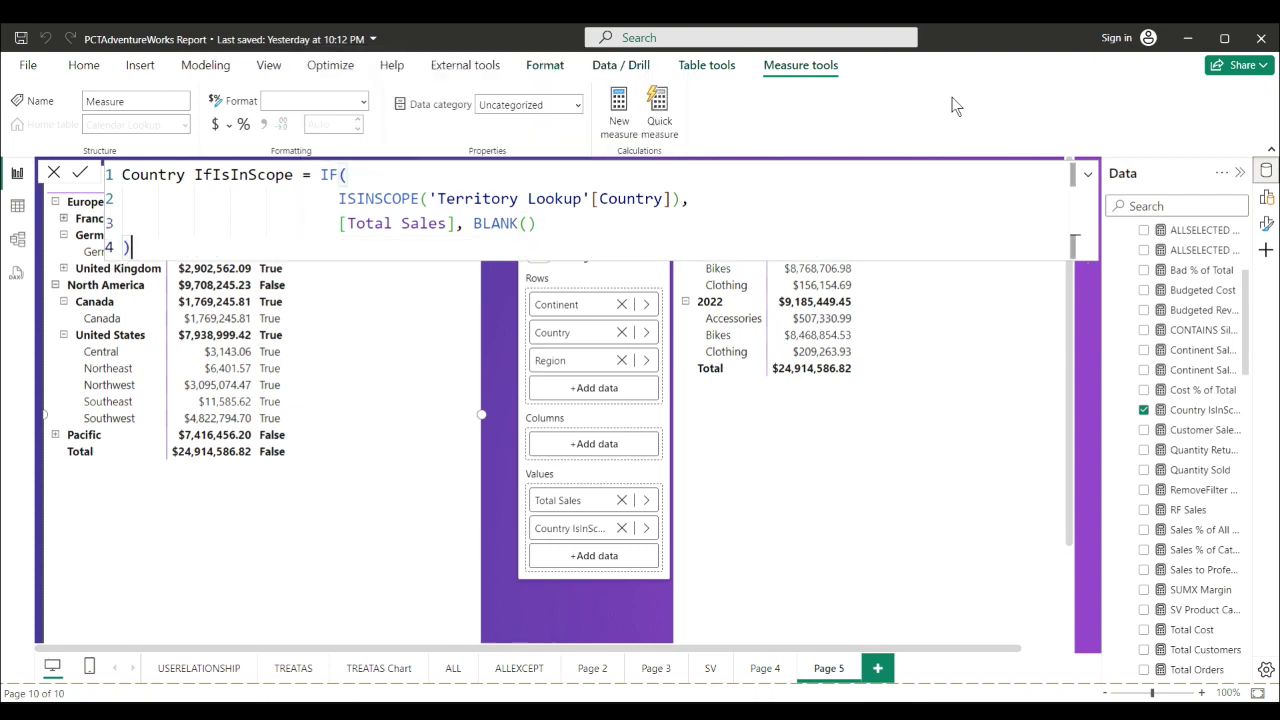
# - Commit Country IfIsInScope and set its home table to Key Measures
pyautogui.click(82, 175)
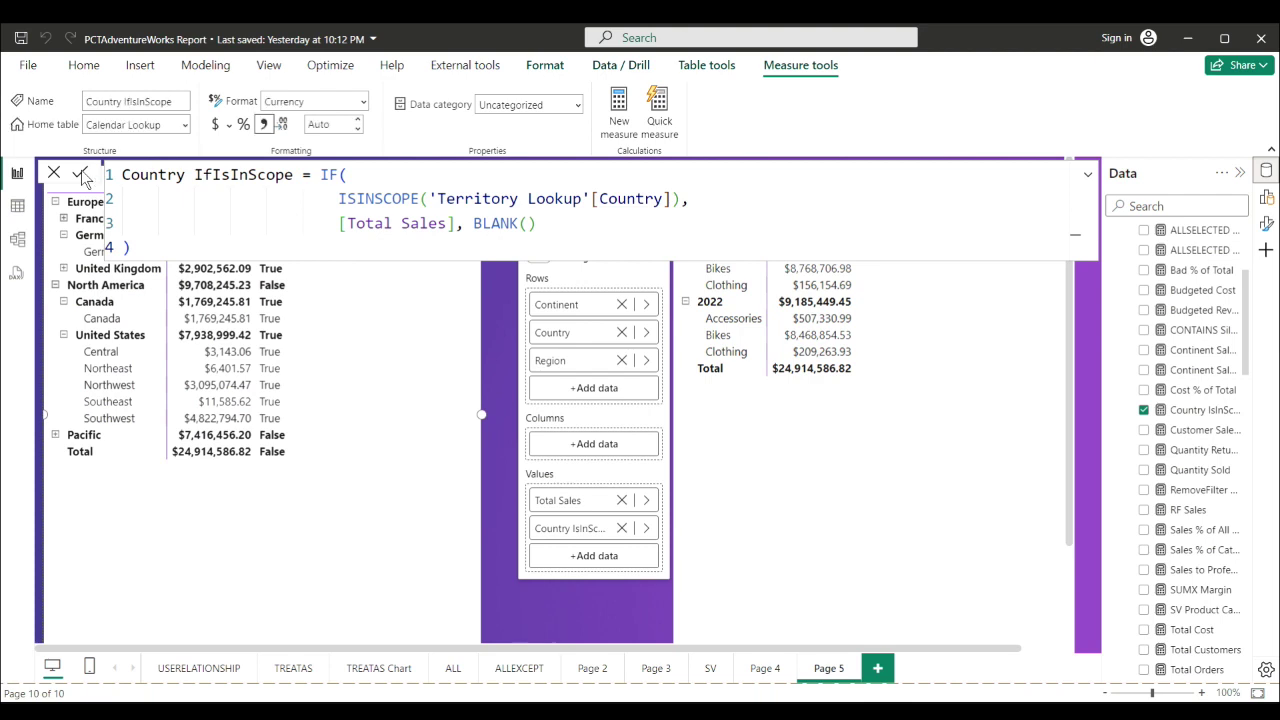
pyautogui.click(185, 125)
pyautogui.press('Escape')
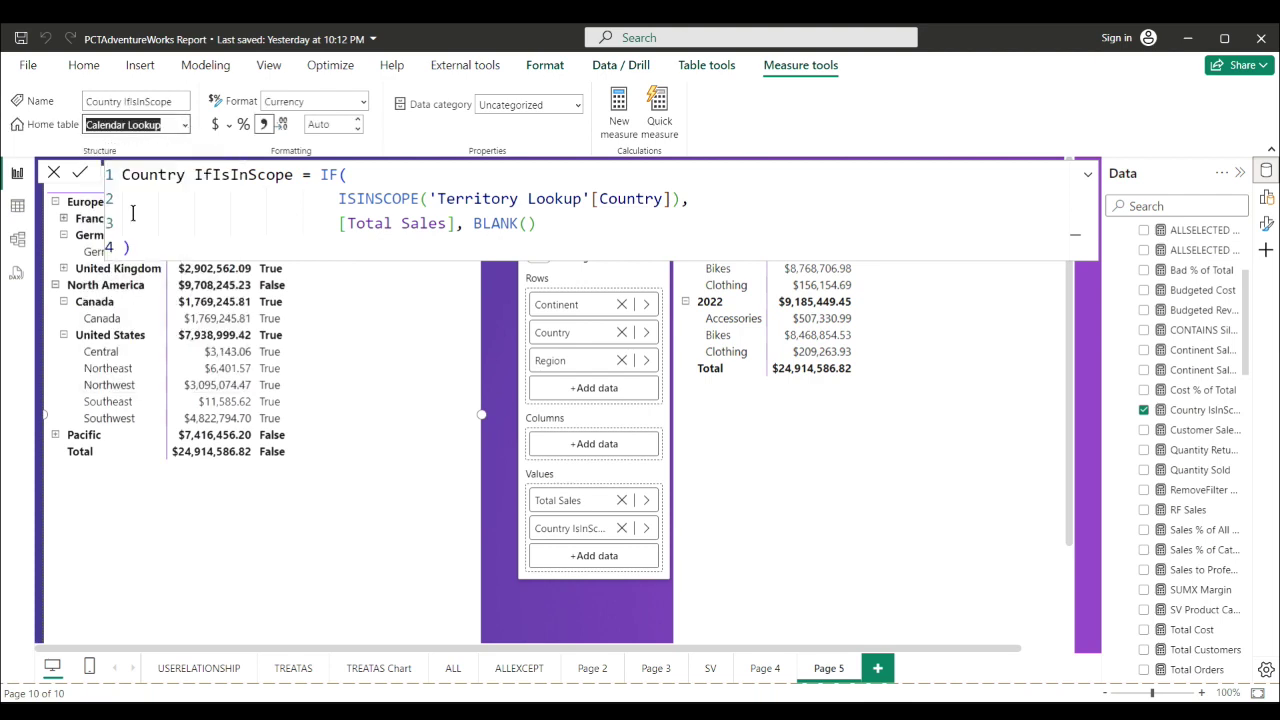
pyautogui.press('k')
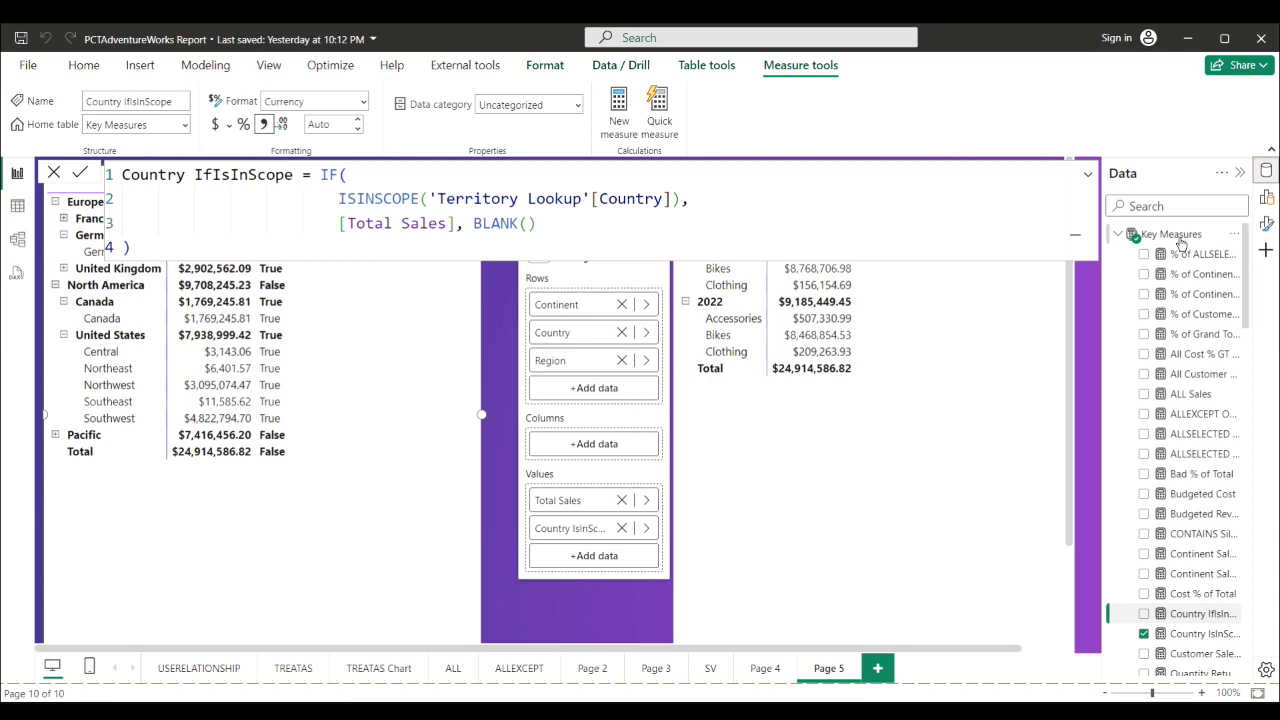
# - Add Country IfIsInScope to the Continent matrix values, expand Pacific to Australia, and dismiss visual suggestions
pyautogui.click(1179, 240)
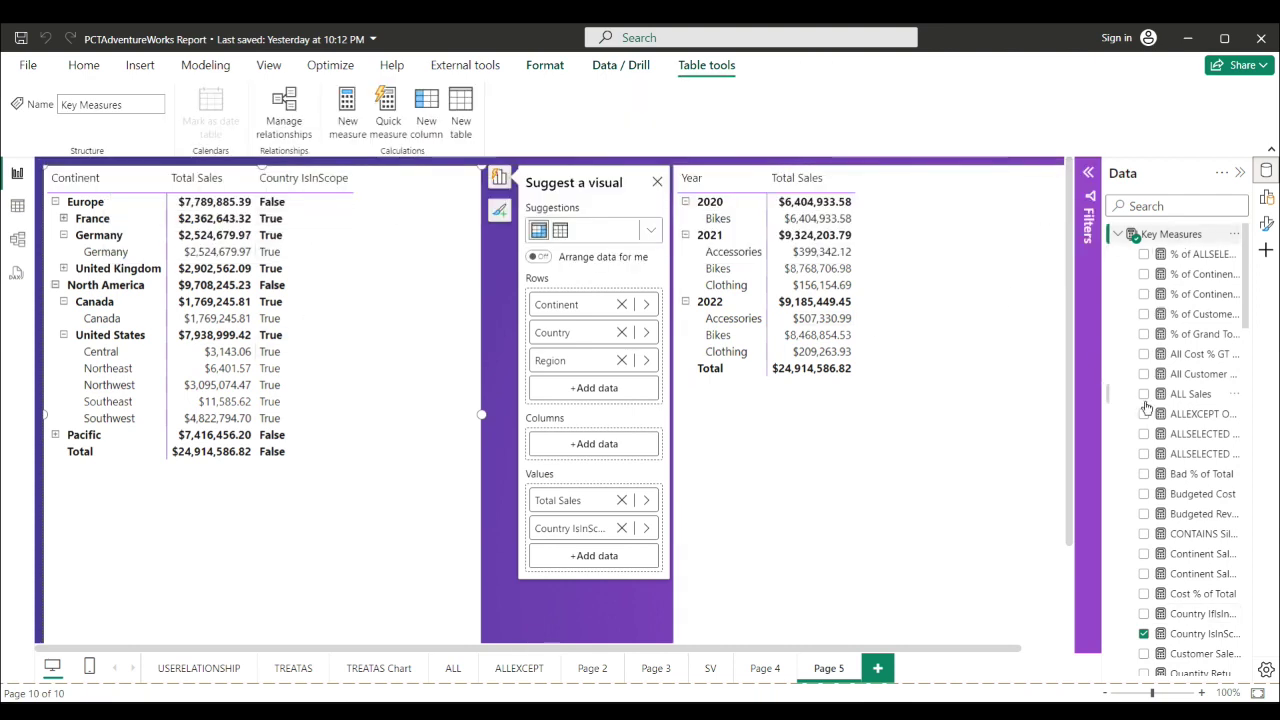
pyautogui.scroll(-2, 1160, 420)
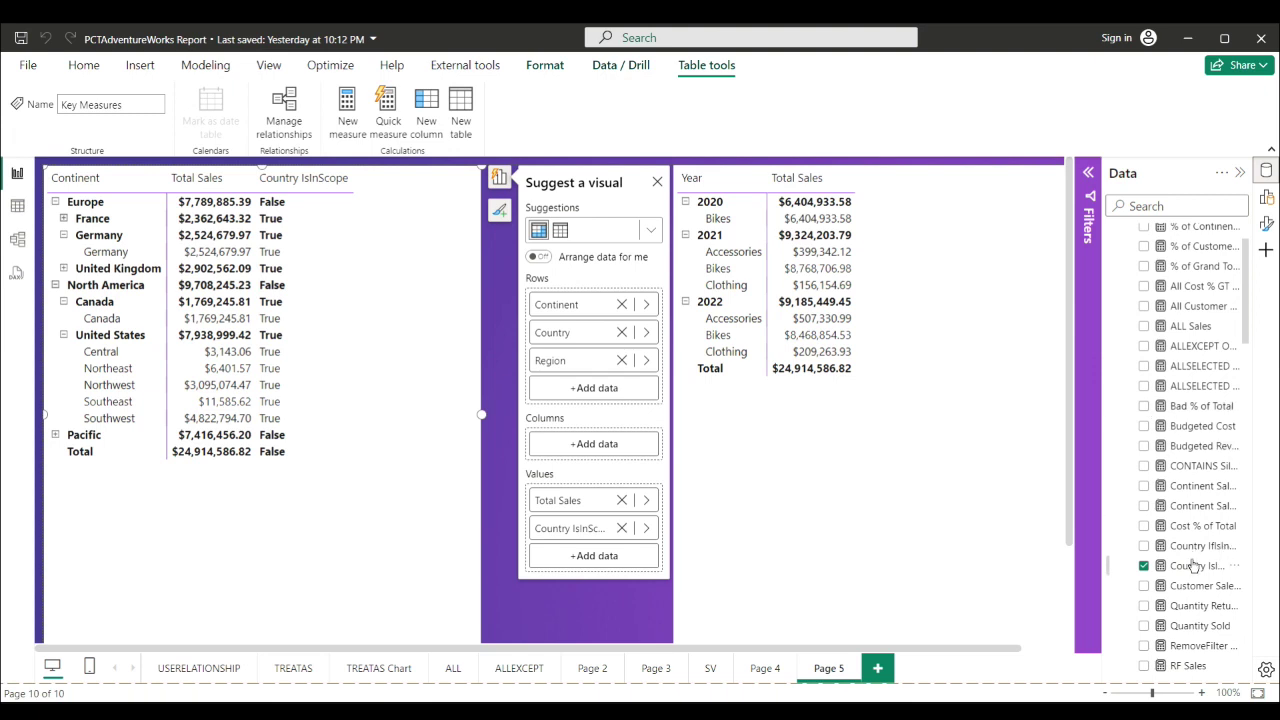
pyautogui.moveTo(1195, 547); pyautogui.dragTo(414, 216)
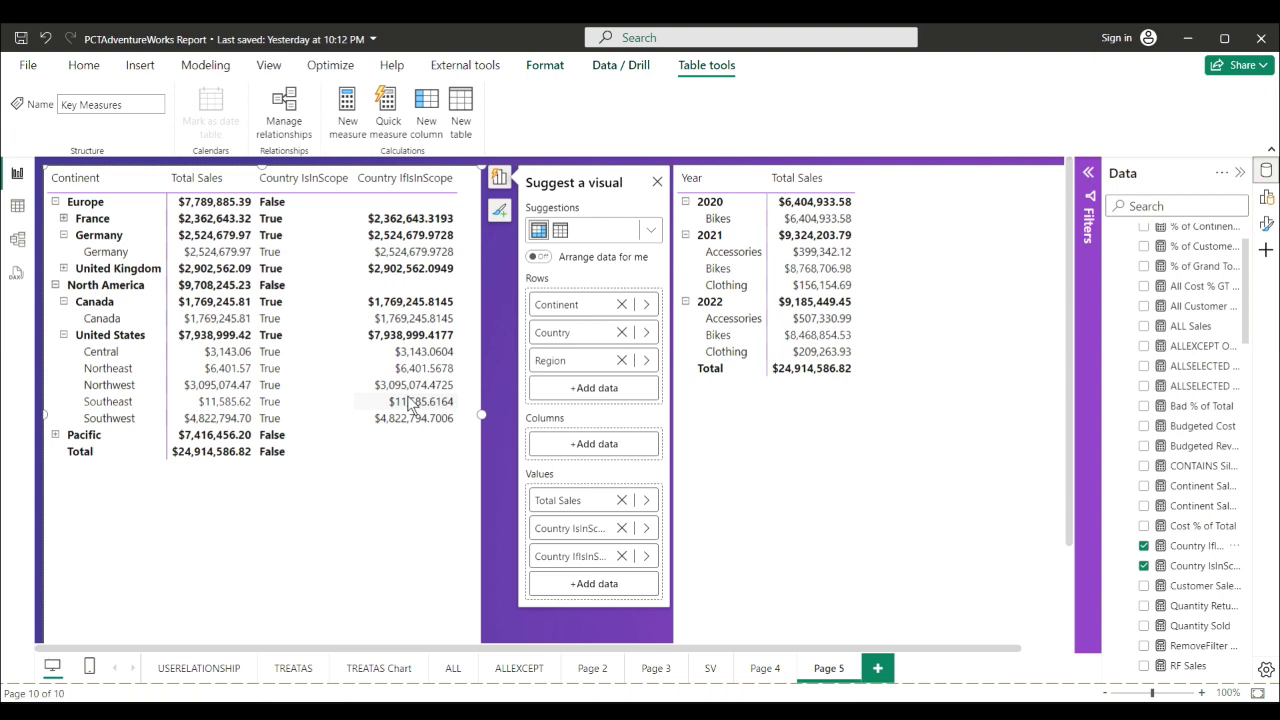
pyautogui.click(55, 436)
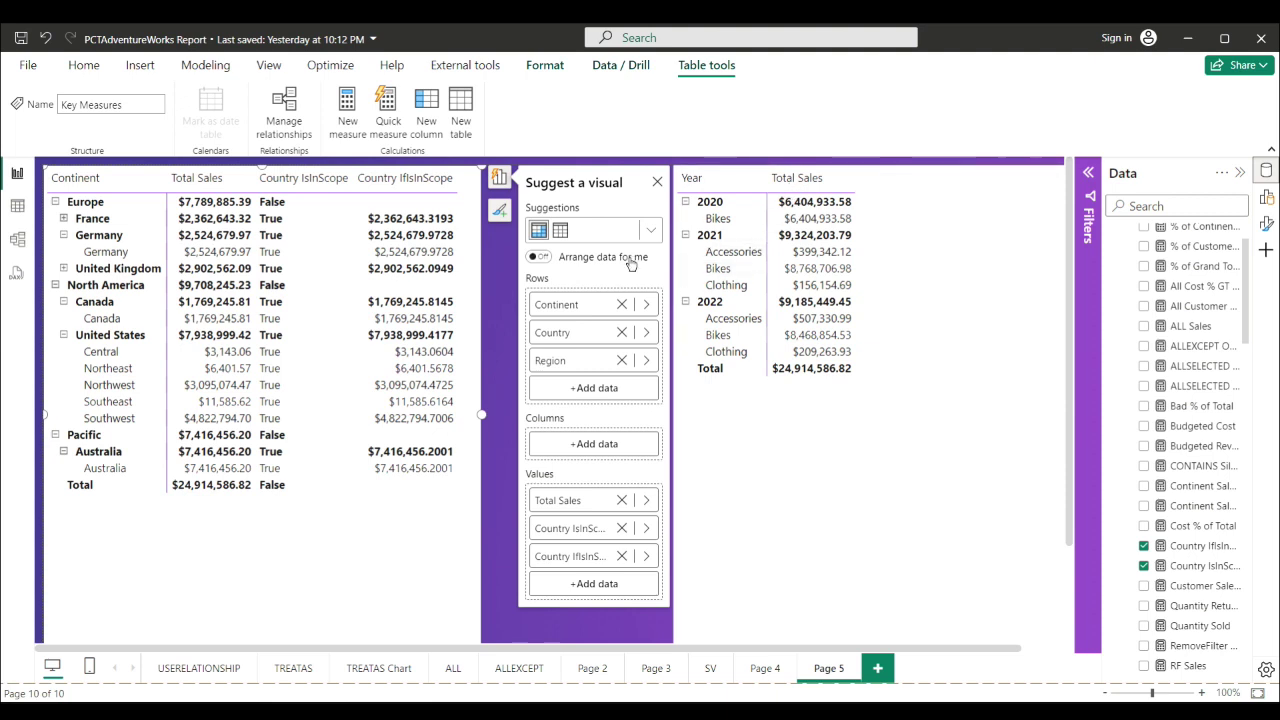
pyautogui.click(657, 183)
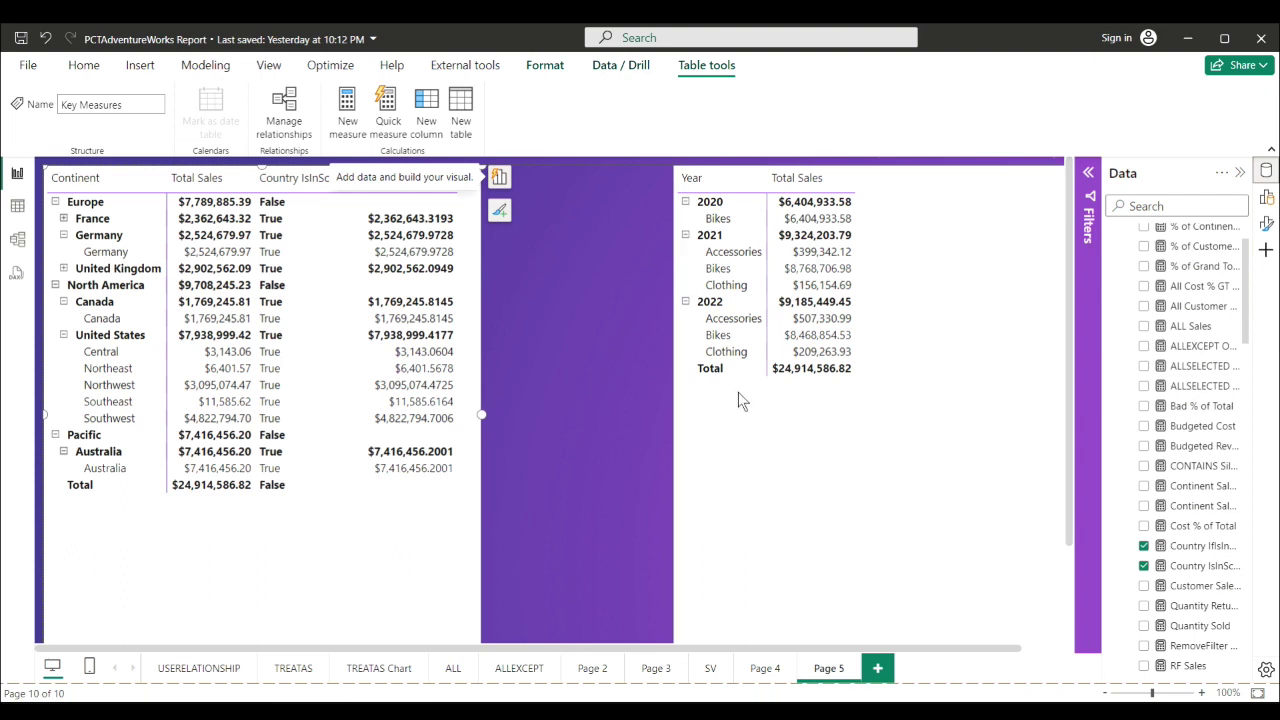
# - Widen the Year sales table to the left and start a new blank measure
pyautogui.click(675, 451)
pyautogui.moveTo(673, 415); pyautogui.dragTo(545, 430)
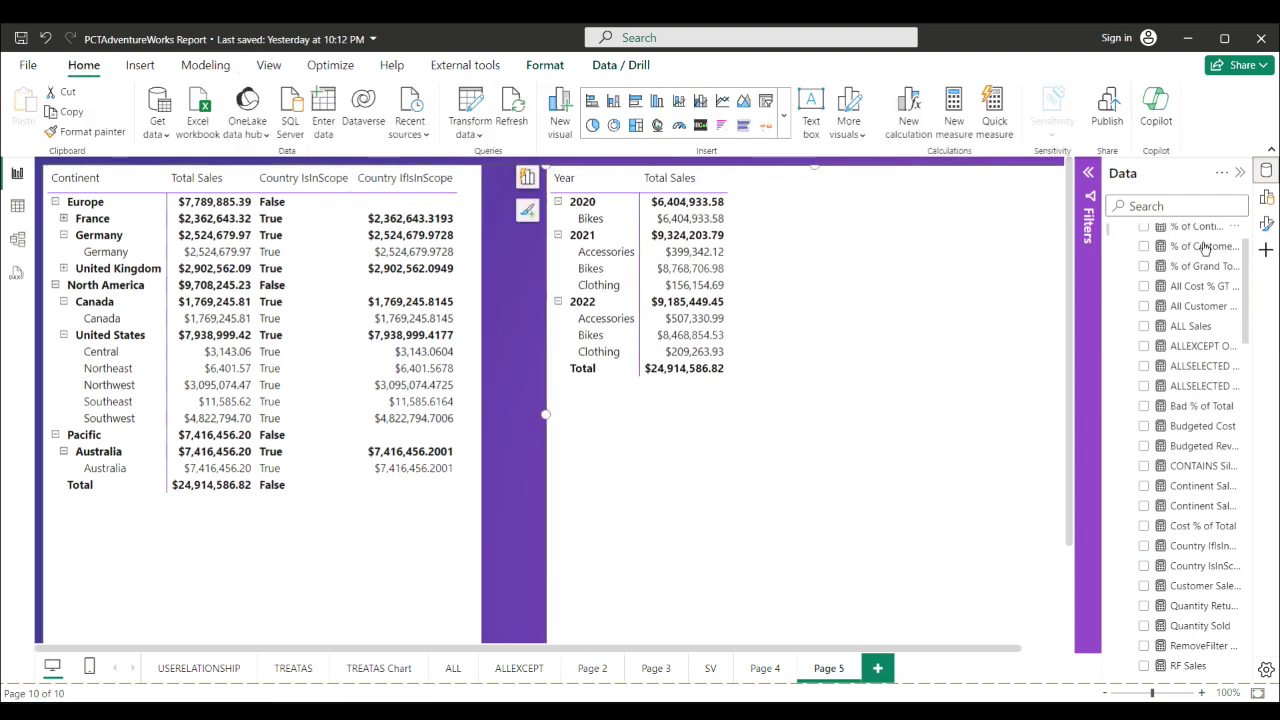
pyautogui.click(955, 112)
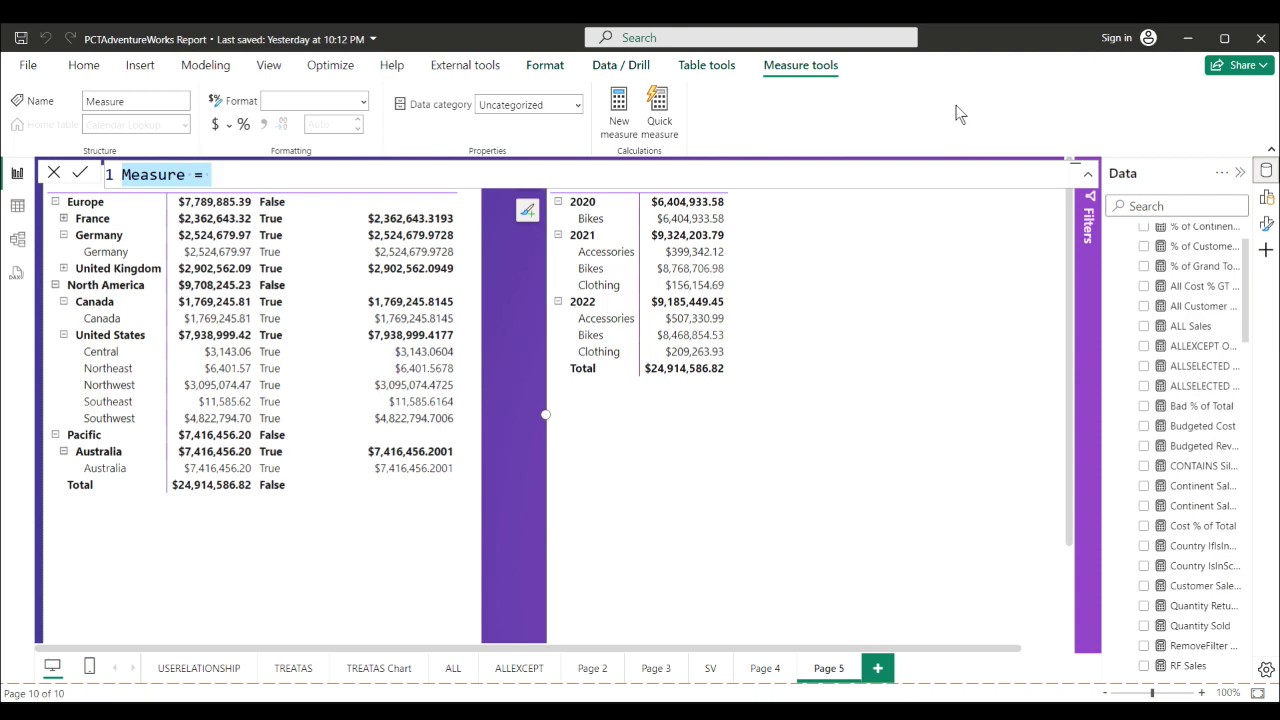
# - Begin CatRank = RANKX( with 'Product Categories Lookup' as the ranking table
pyautogui.write('CatR')
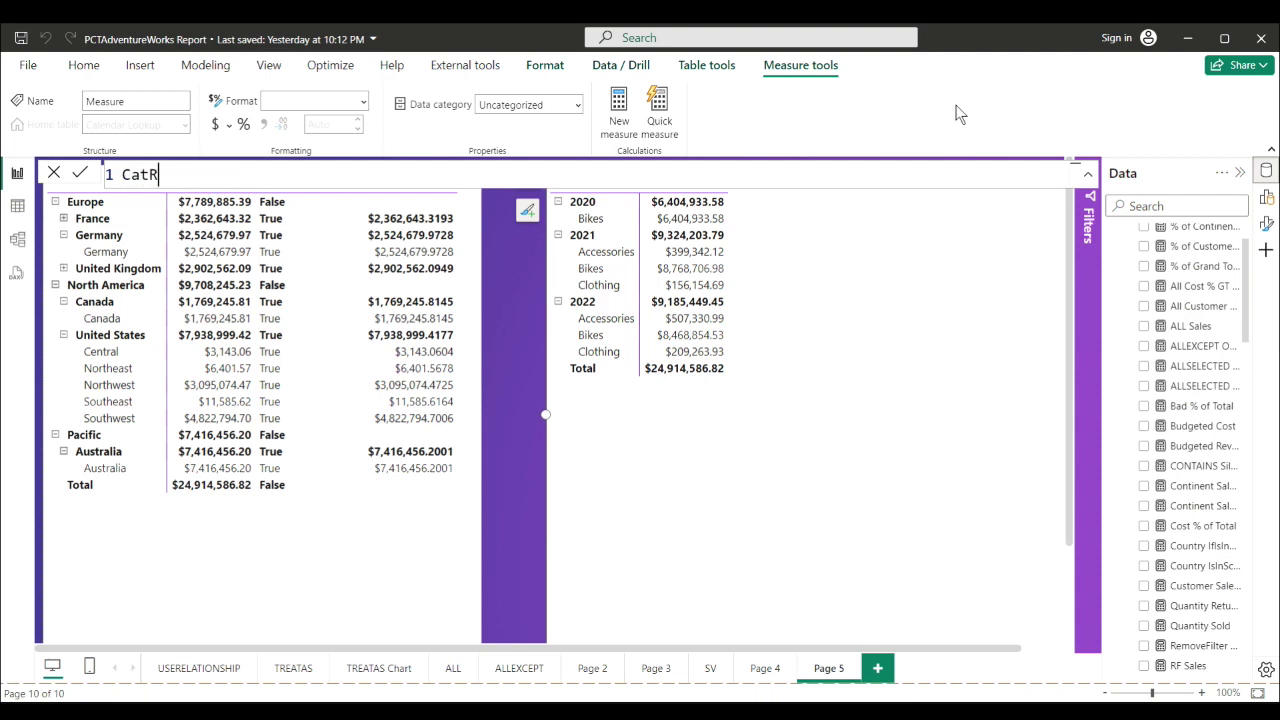
pyautogui.write('ank = RAN')
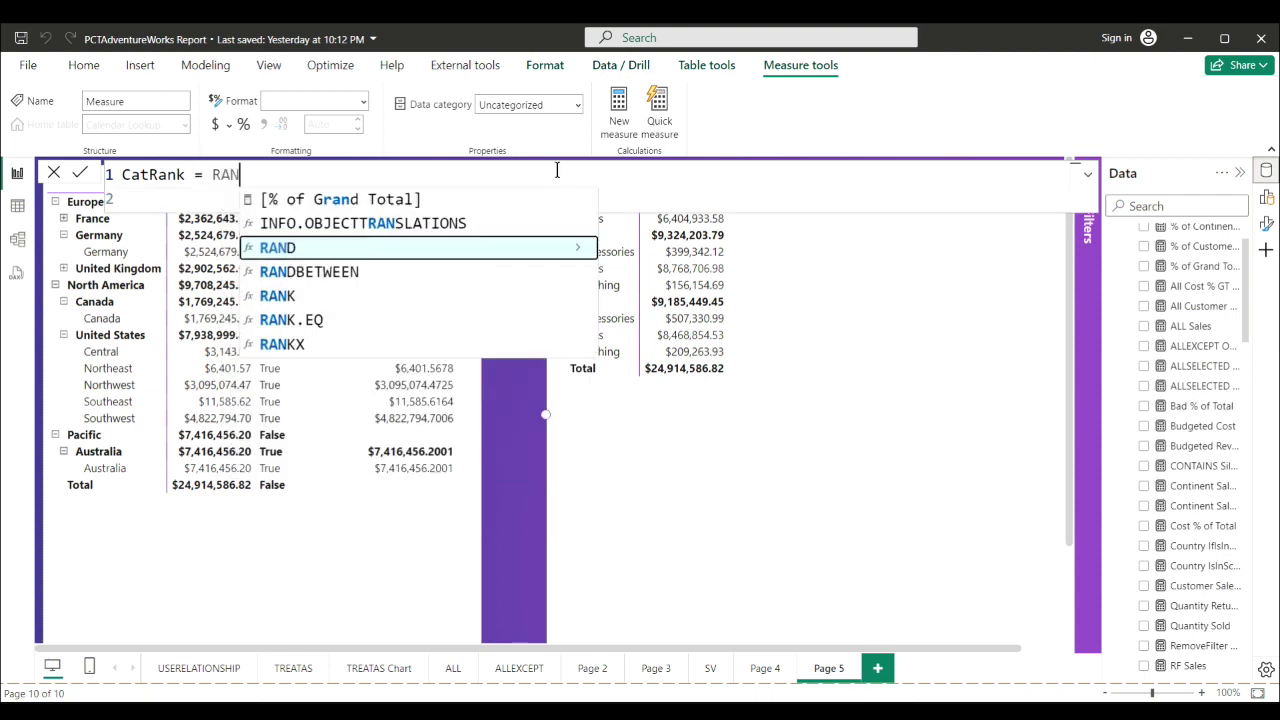
pyautogui.press('Down')
pyautogui.press('Down')
pyautogui.press('Down')
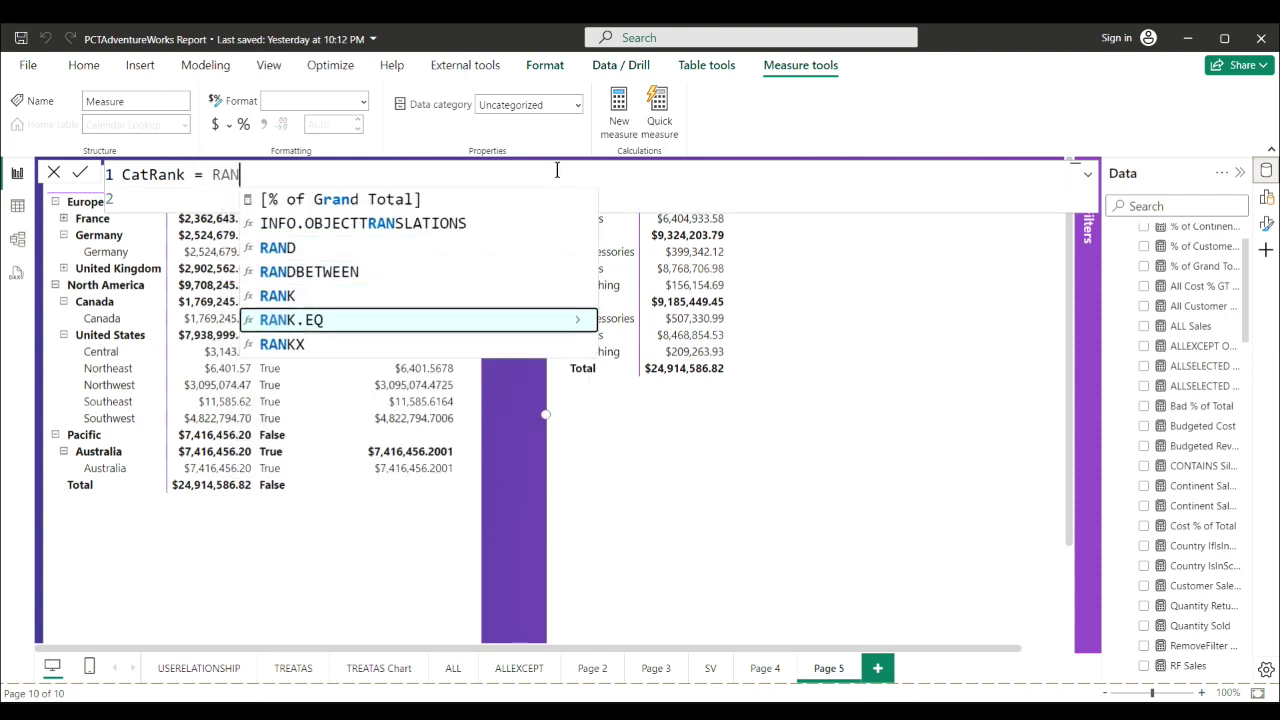
pyautogui.press('Down')
pyautogui.press('Tab')
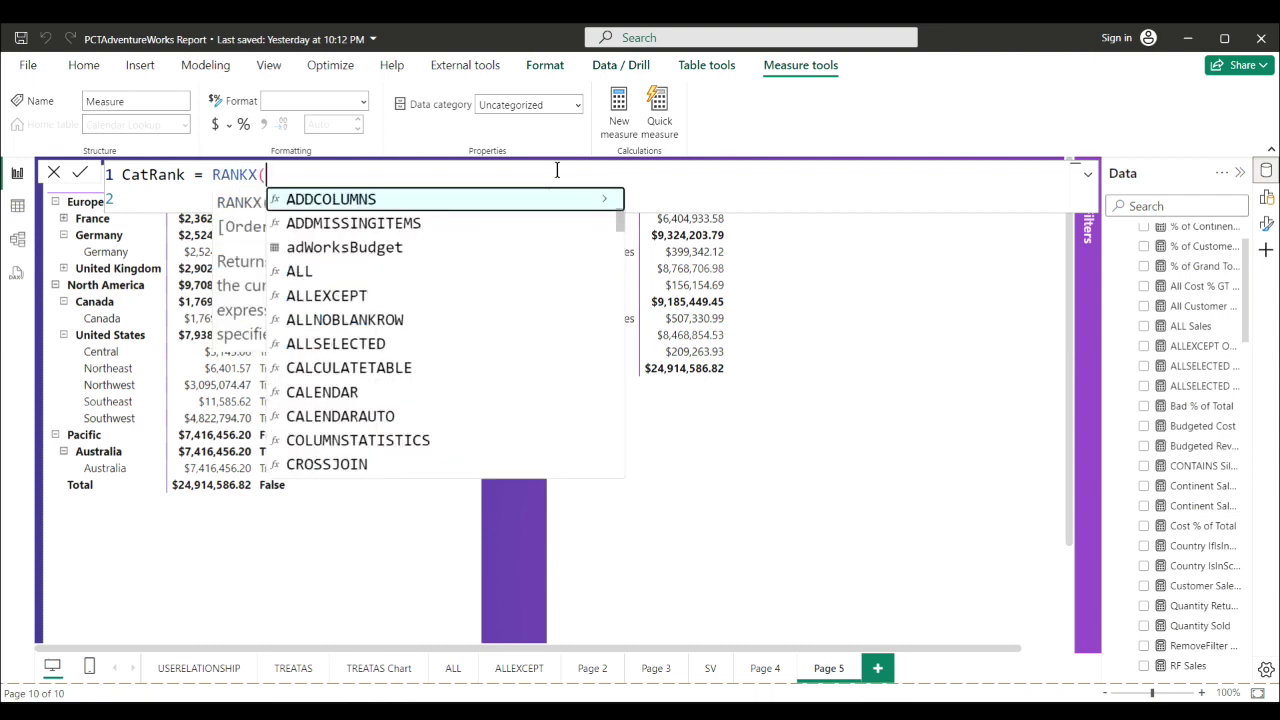
pyautogui.write('pe')
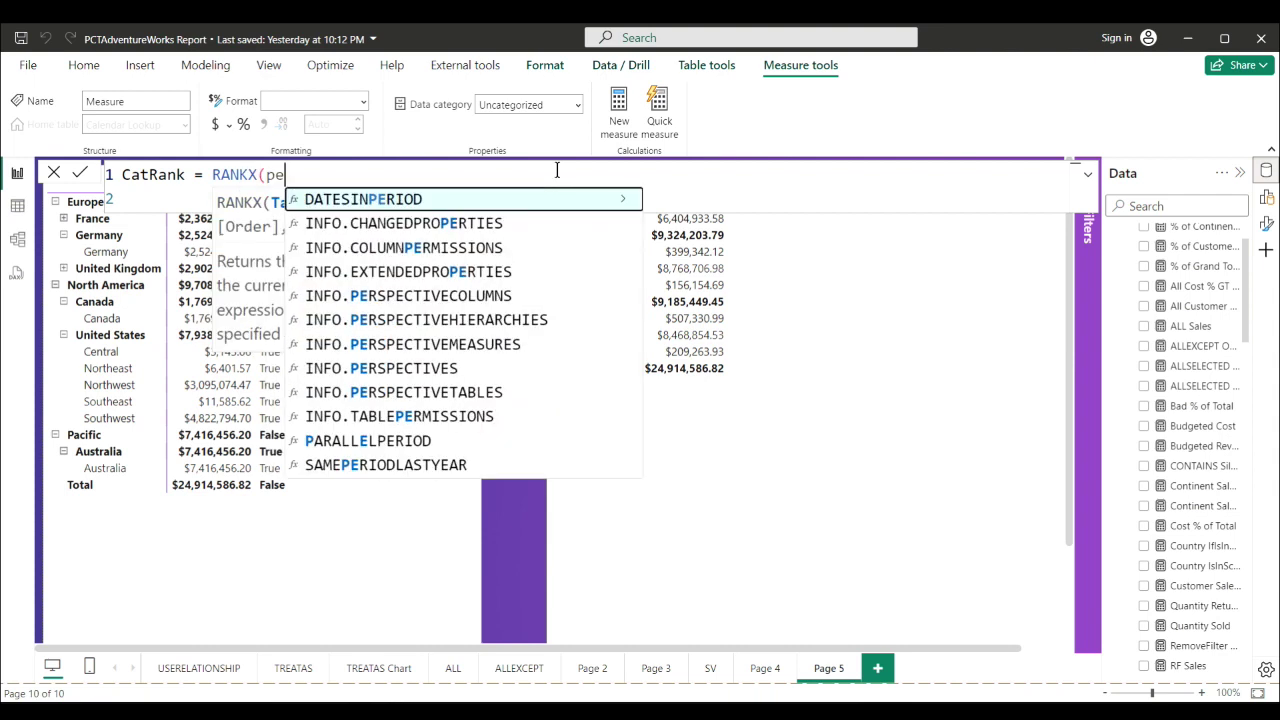
pyautogui.press('BackSpace')
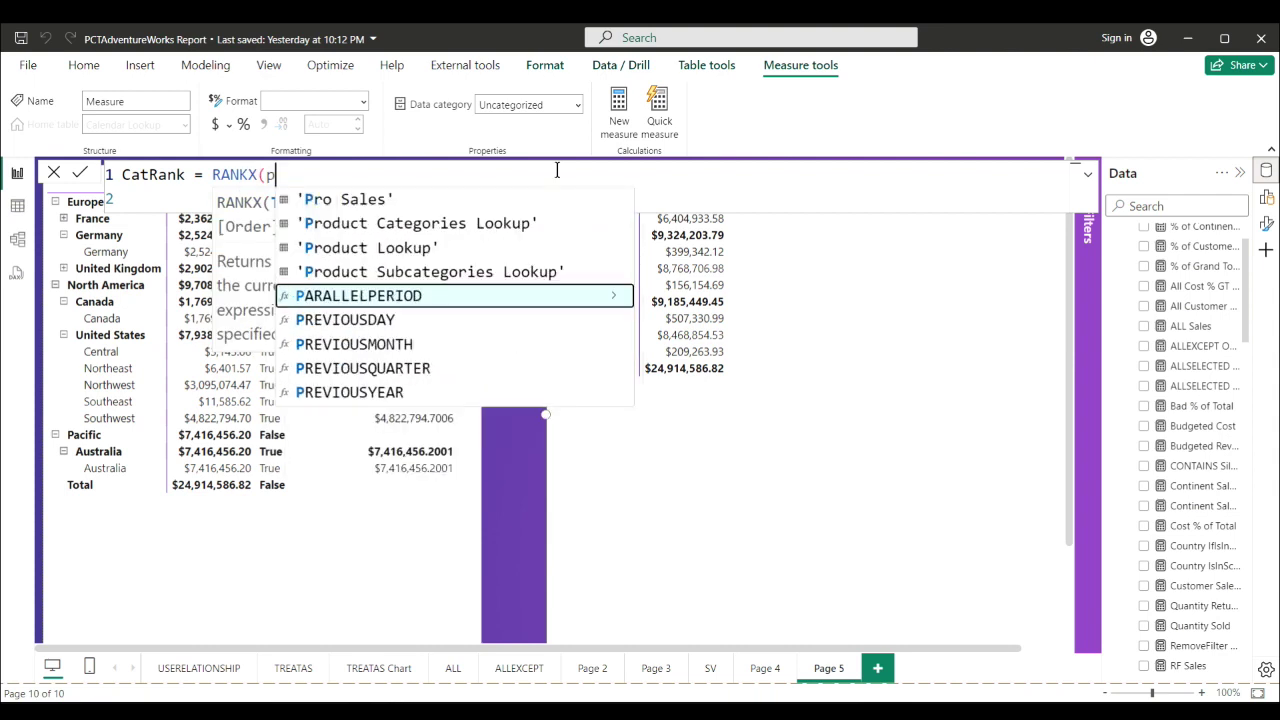
pyautogui.press('Up')
pyautogui.press('Up')
pyautogui.press('Up')
pyautogui.press('Up')
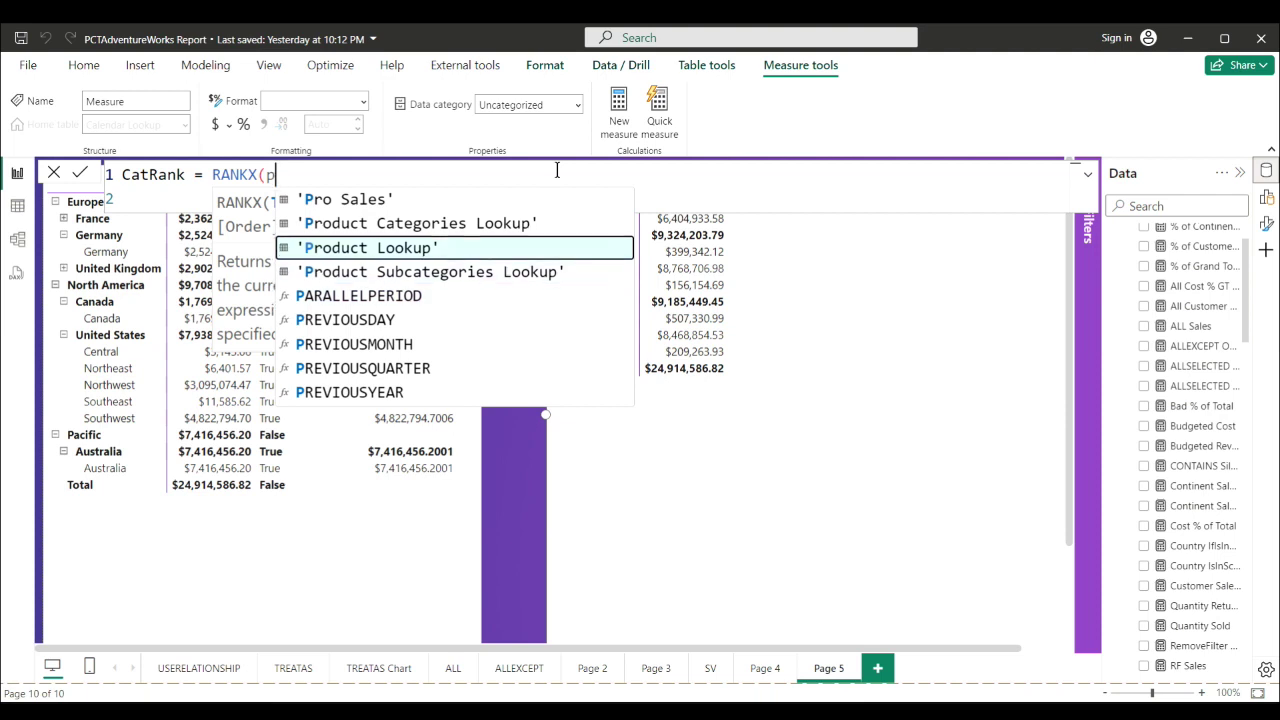
pyautogui.press('Down')
pyautogui.press('Tab')
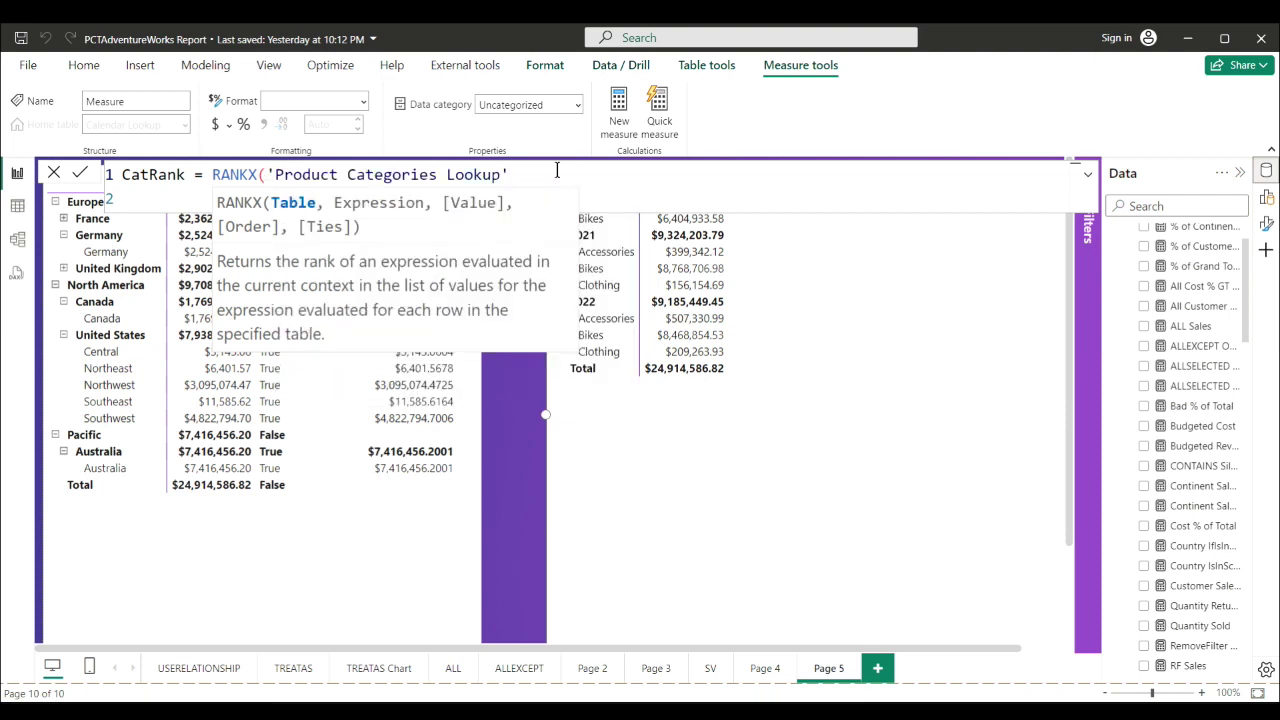
pyautogui.write(',')
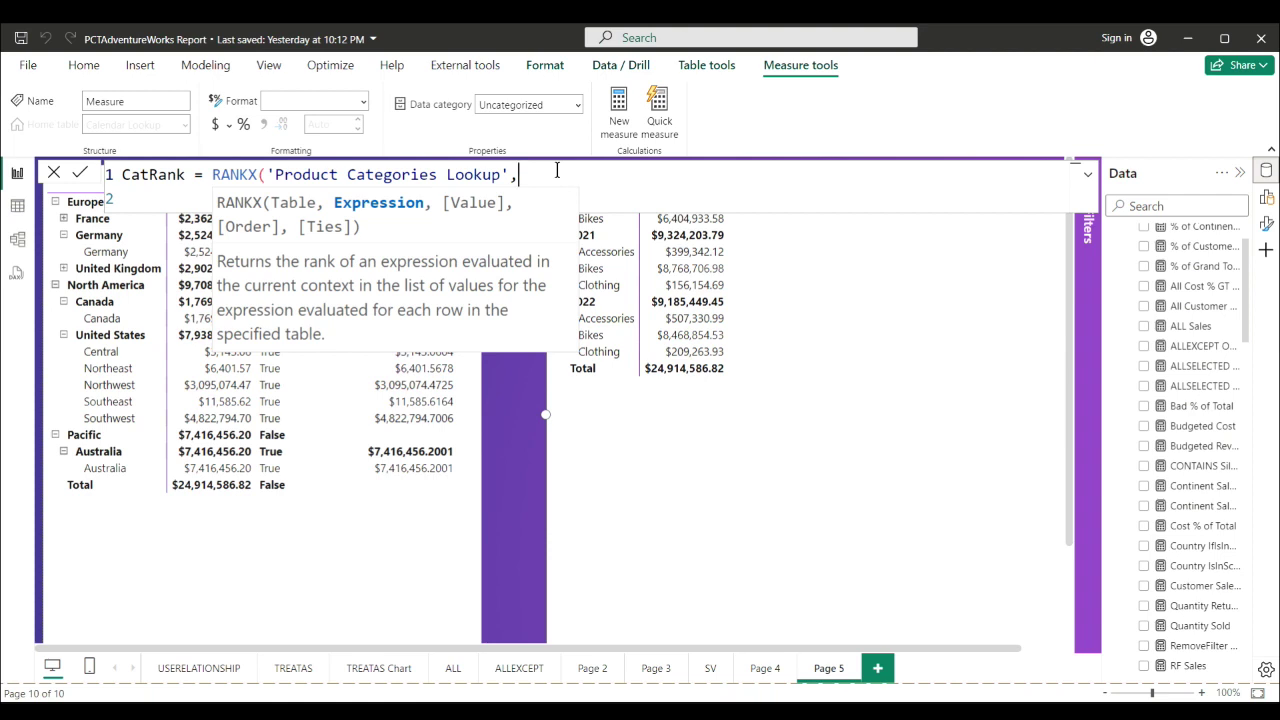
# - Add [Total Sales] as the ranked expression and DESC as the sort order
pyautogui.hotkey('shift', 'Return')
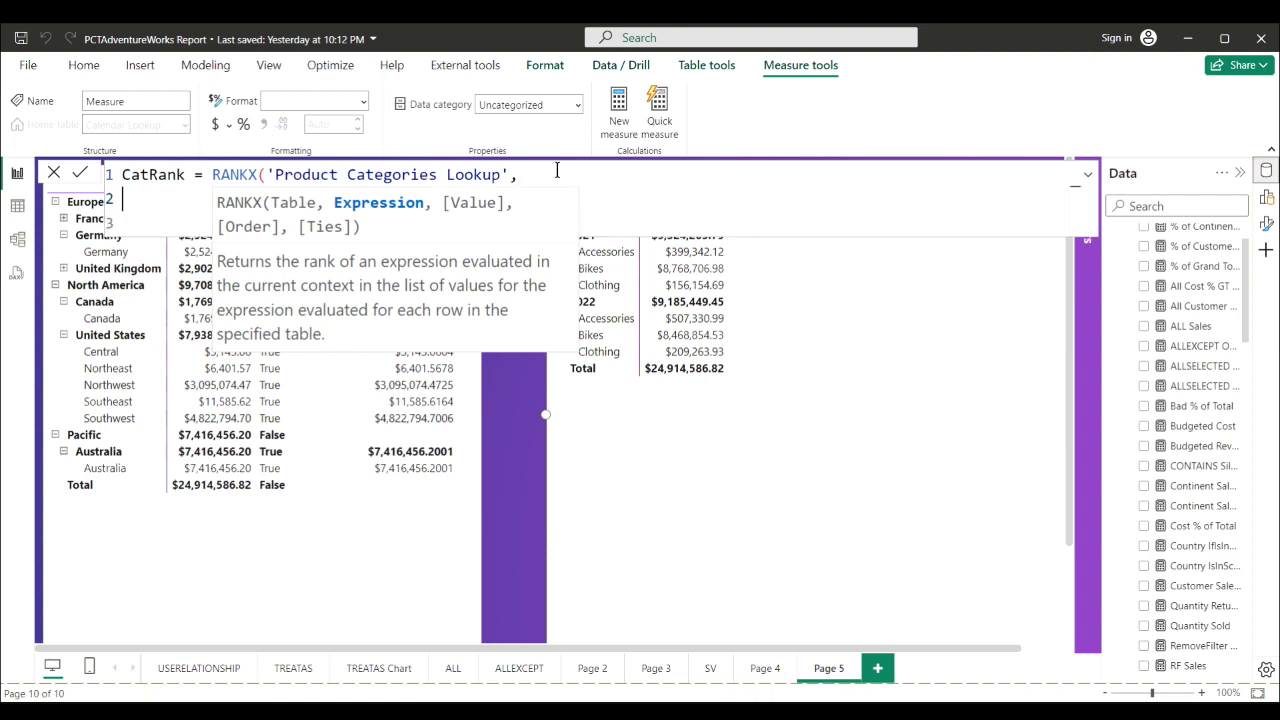
pyautogui.press('Escape')
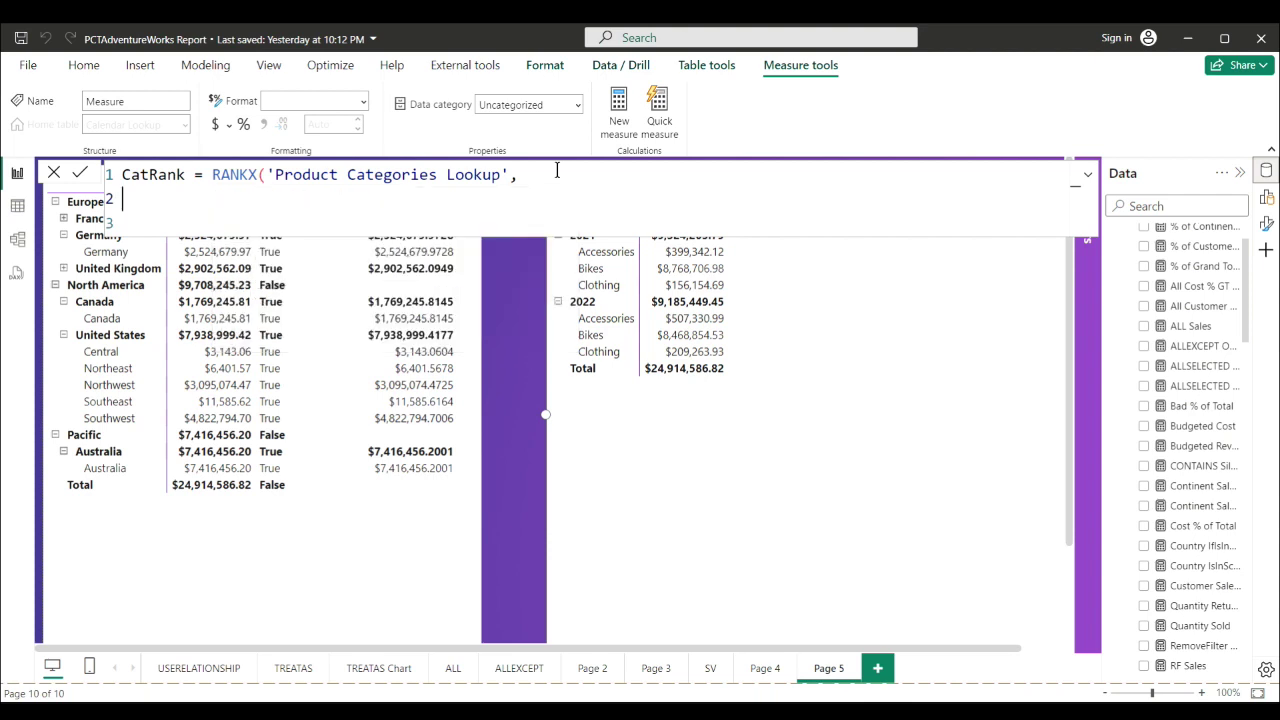
pyautogui.press('Tab')
pyautogui.press('Tab')
pyautogui.press('Tab')
pyautogui.press('Tab')
pyautogui.press('Tab')
pyautogui.write('toto')
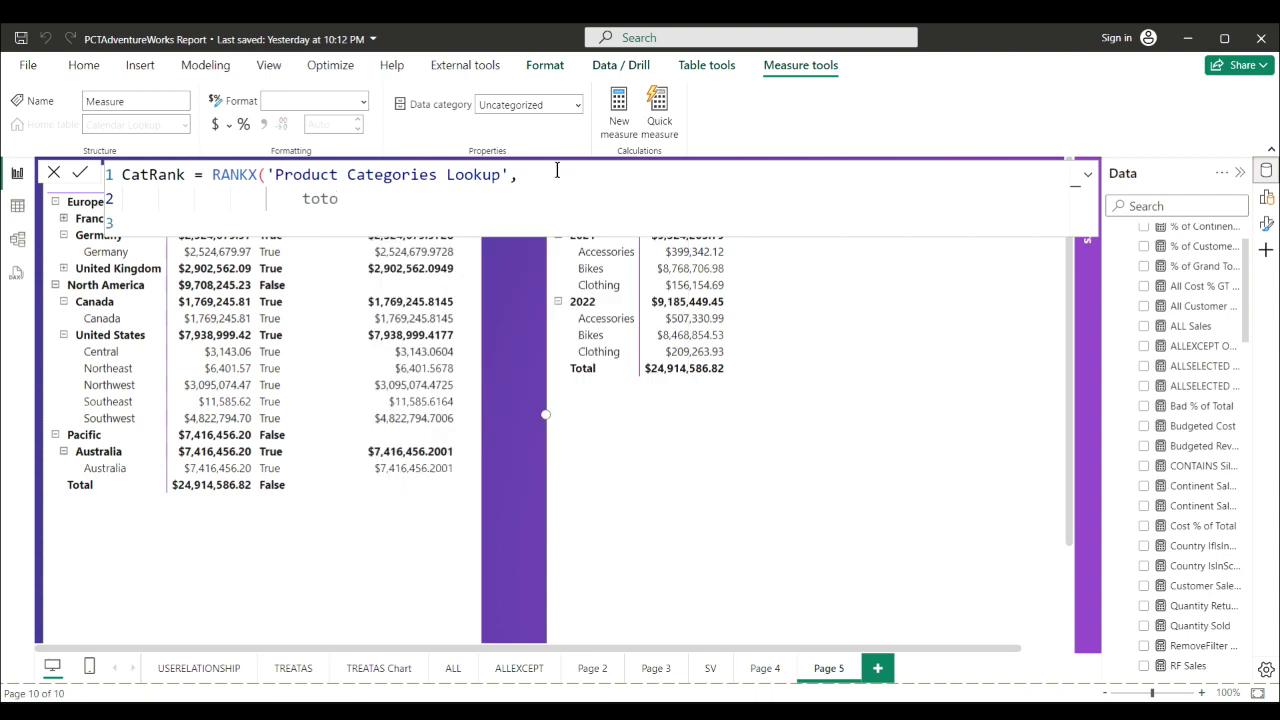
pyautogui.press('BackSpace')
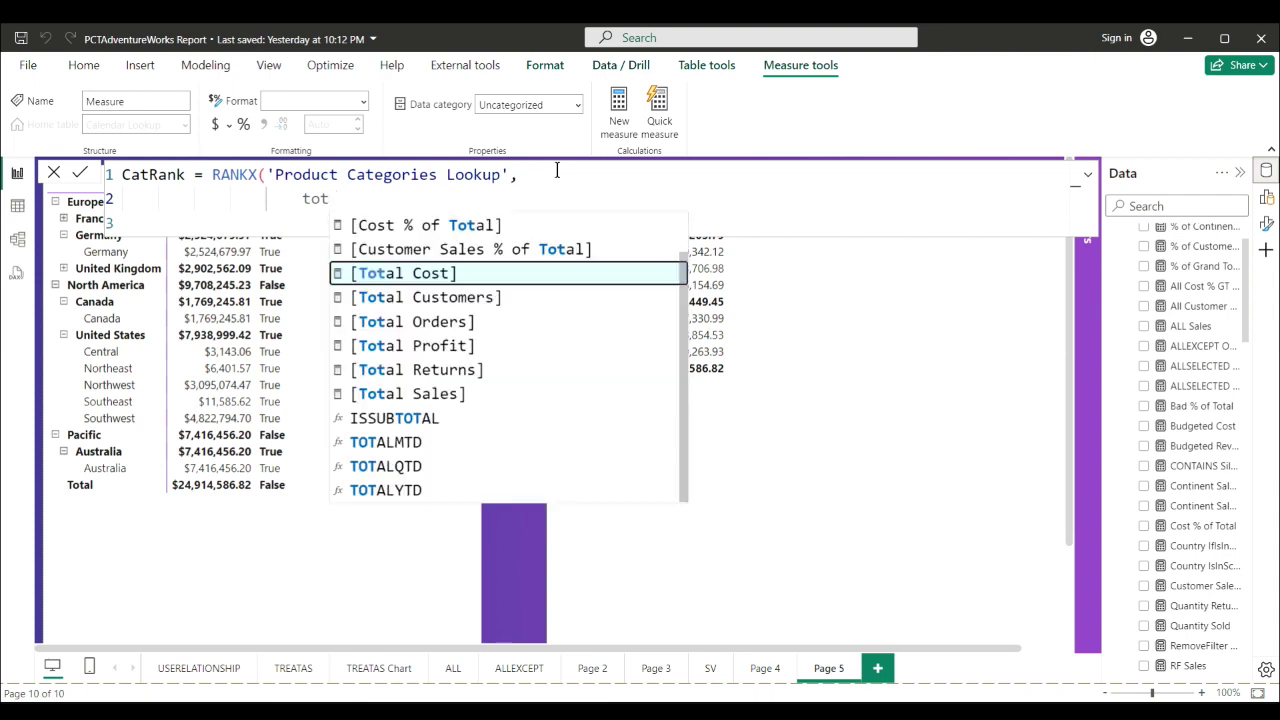
pyautogui.press('Down')
pyautogui.press('Down')
pyautogui.press('Down')
pyautogui.press('Down')
pyautogui.press('Down')
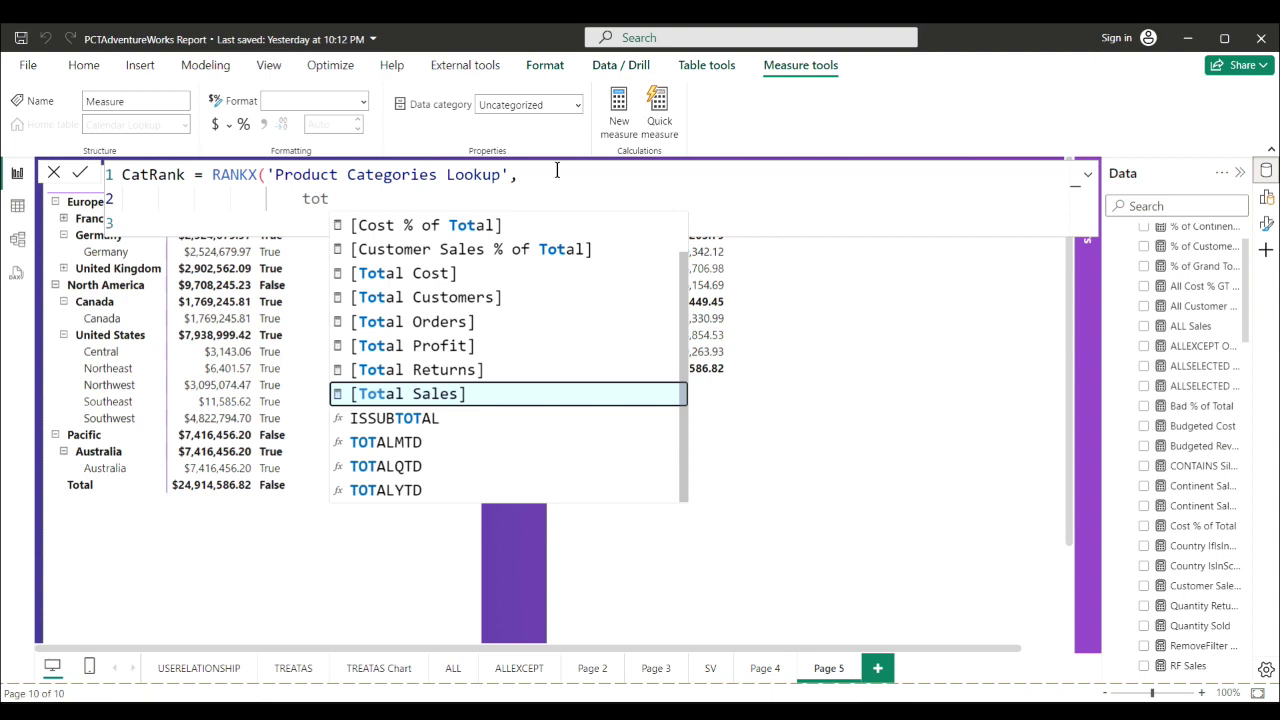
pyautogui.press('Tab')
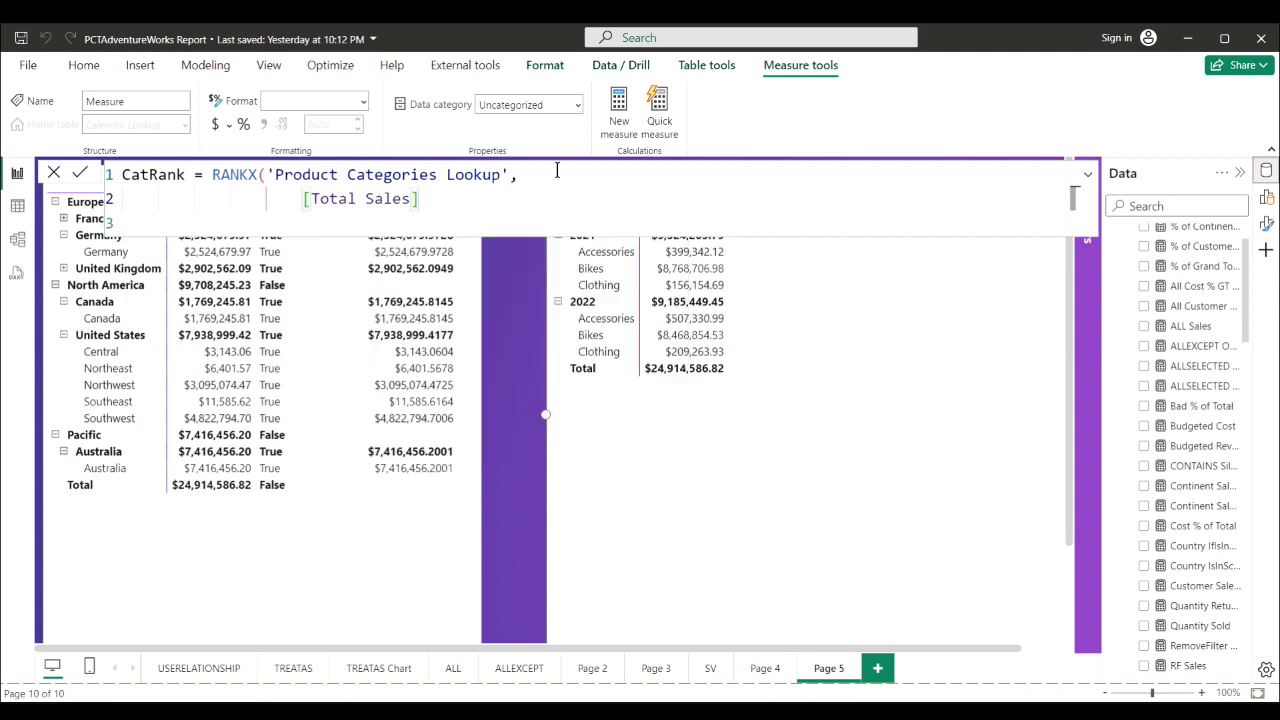
pyautogui.write(',')
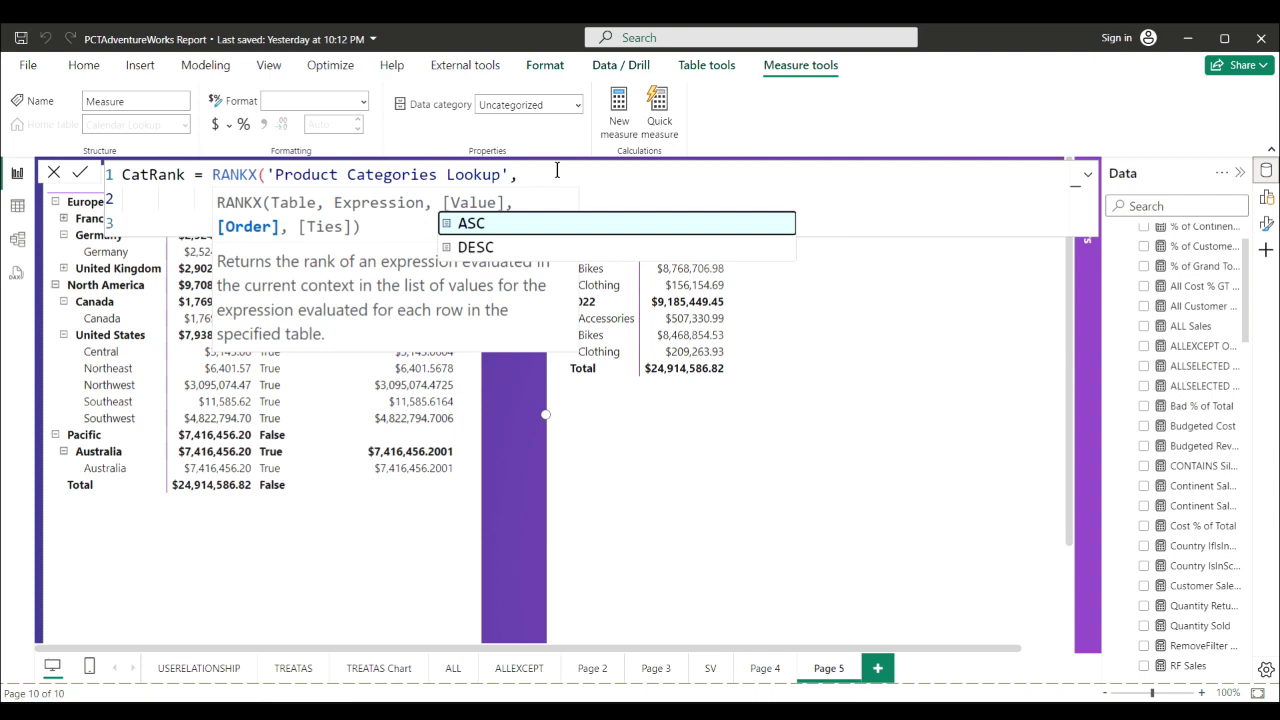
pyautogui.press('Down')
pyautogui.press('Tab')
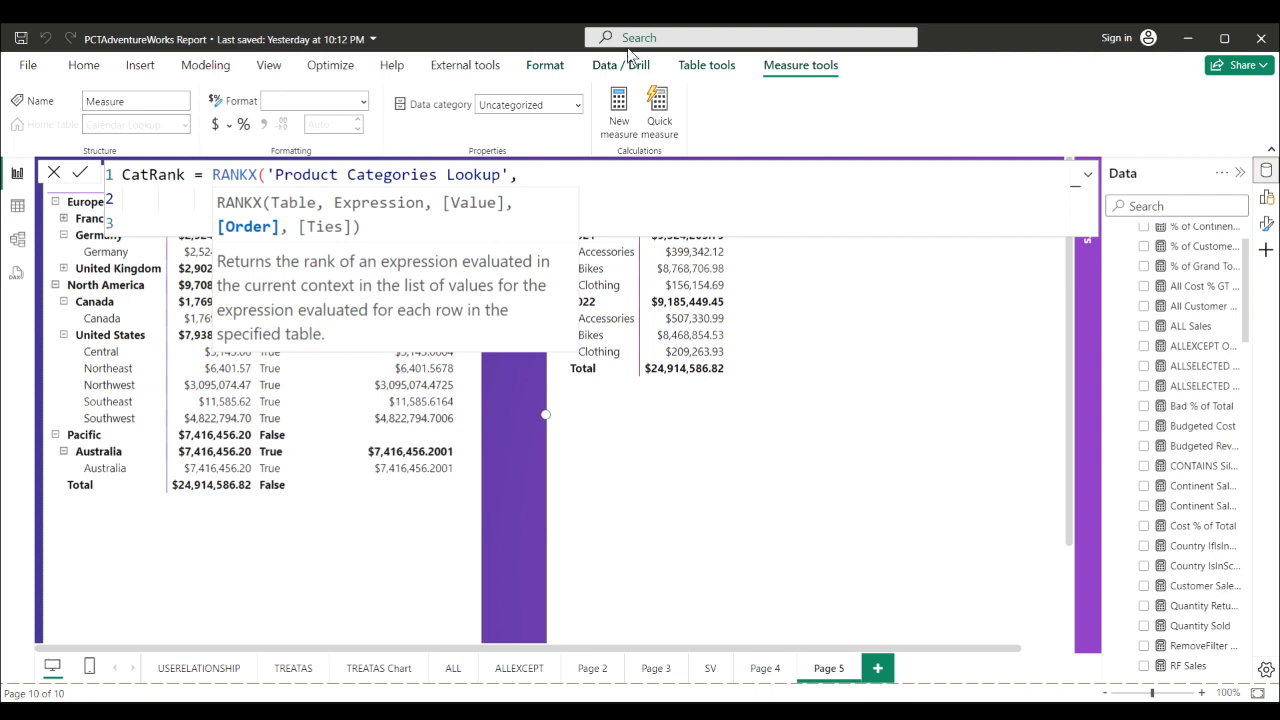
# - Finish CatRank with the Dense ties option, close the parenthesis, and commit it
pyautogui.press('BackSpace')
pyautogui.press('BackSpace')
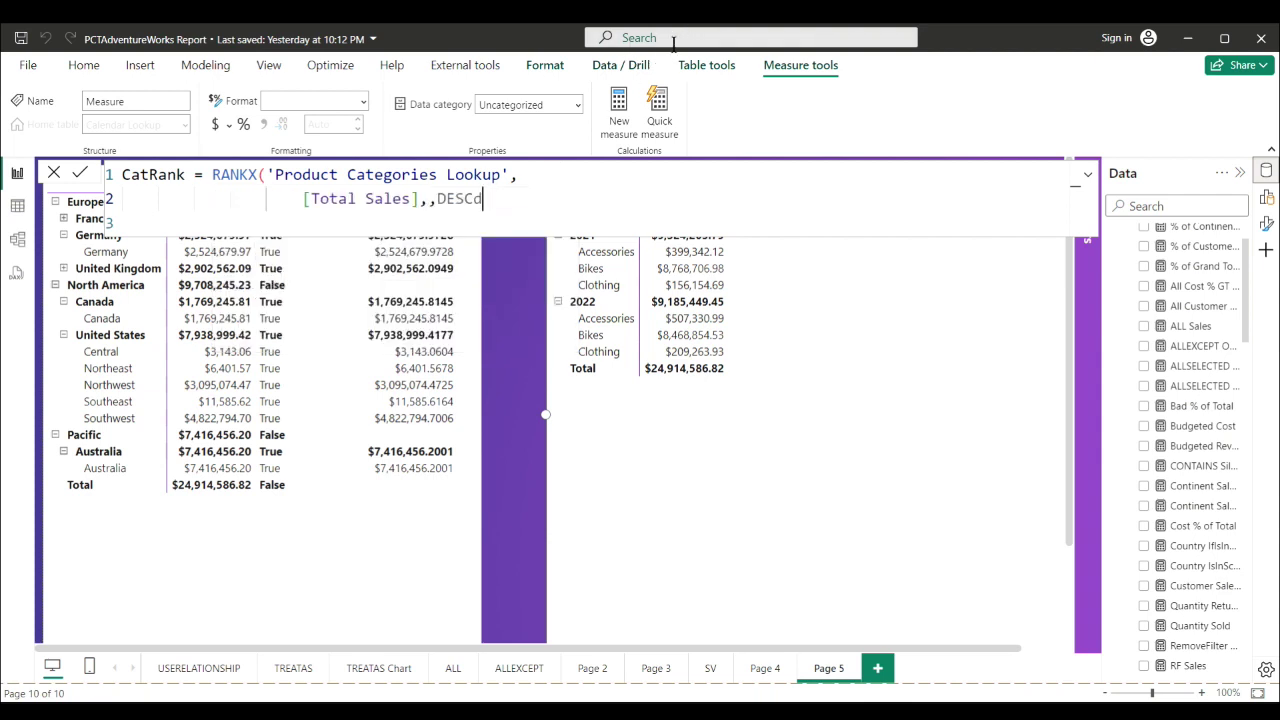
pyautogui.write(',d')
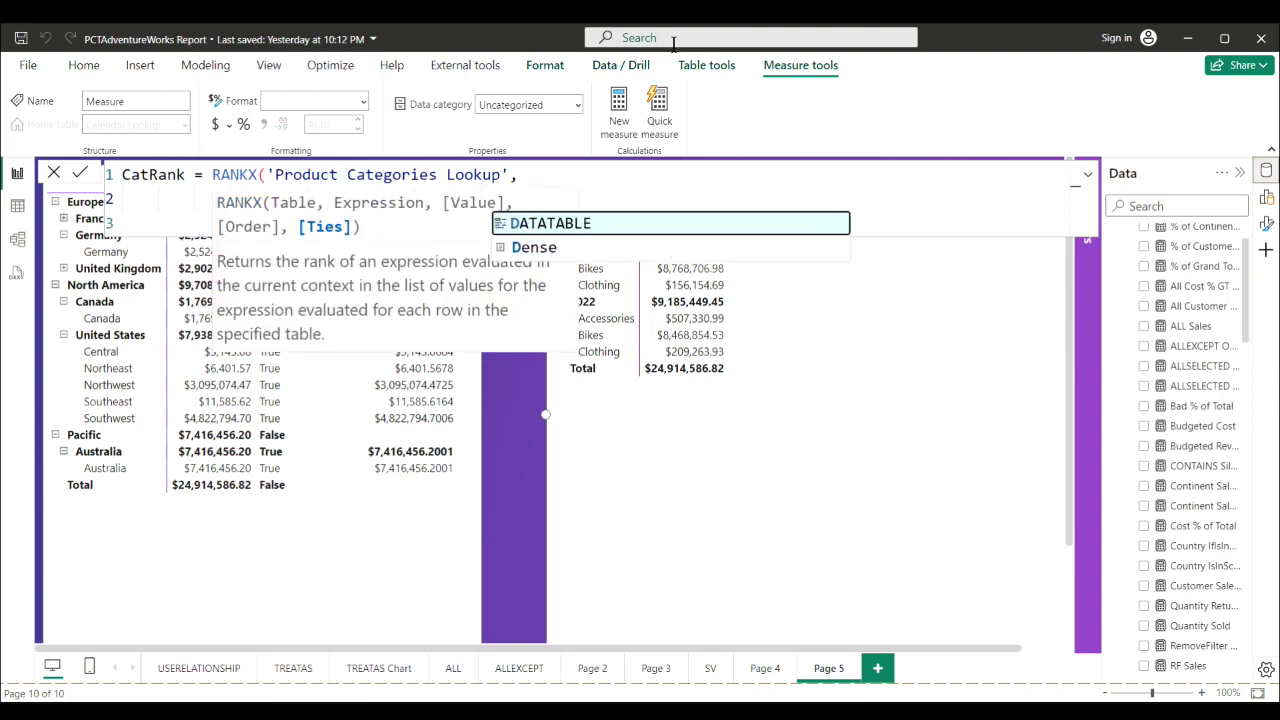
pyautogui.press('Down')
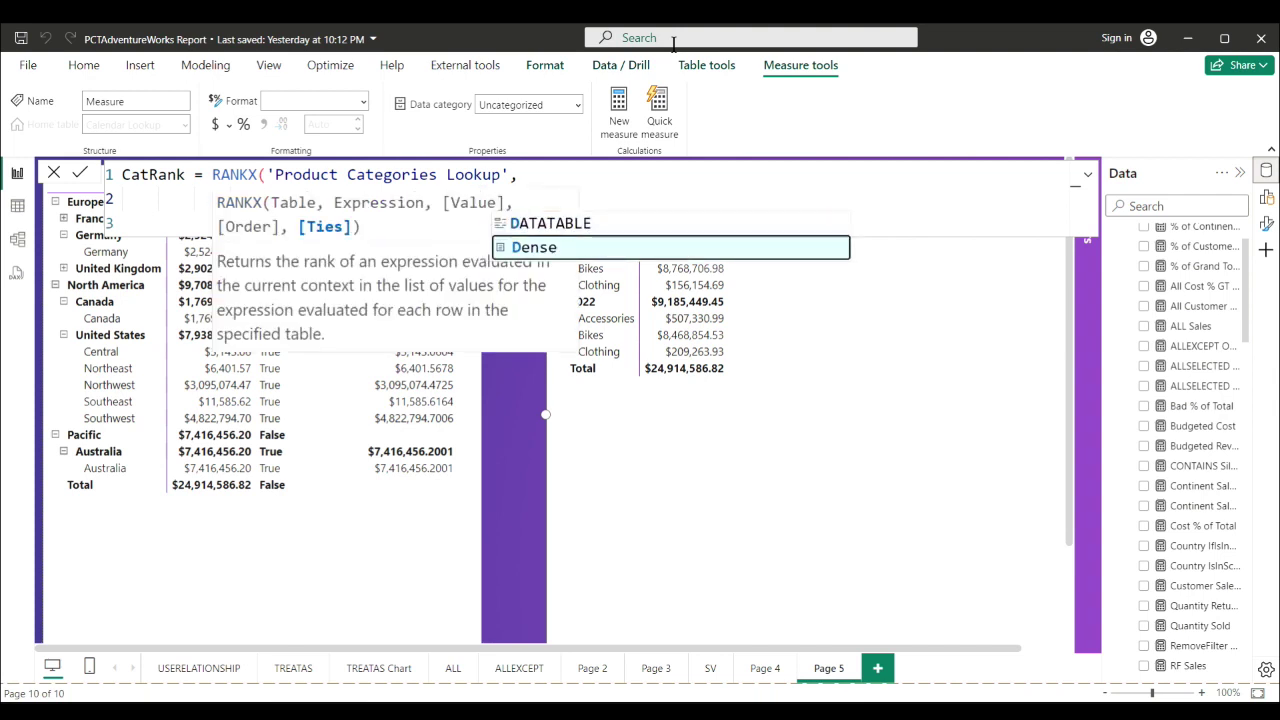
pyautogui.write(')')
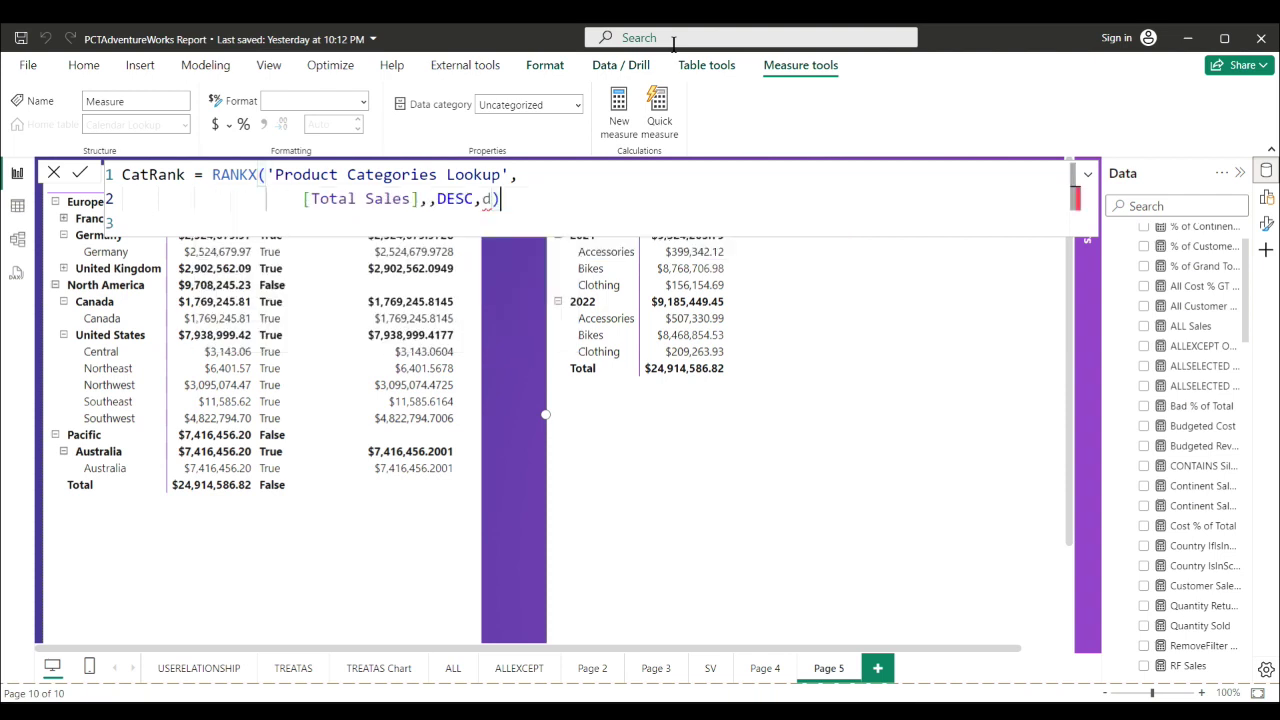
pyautogui.press('BackSpace')
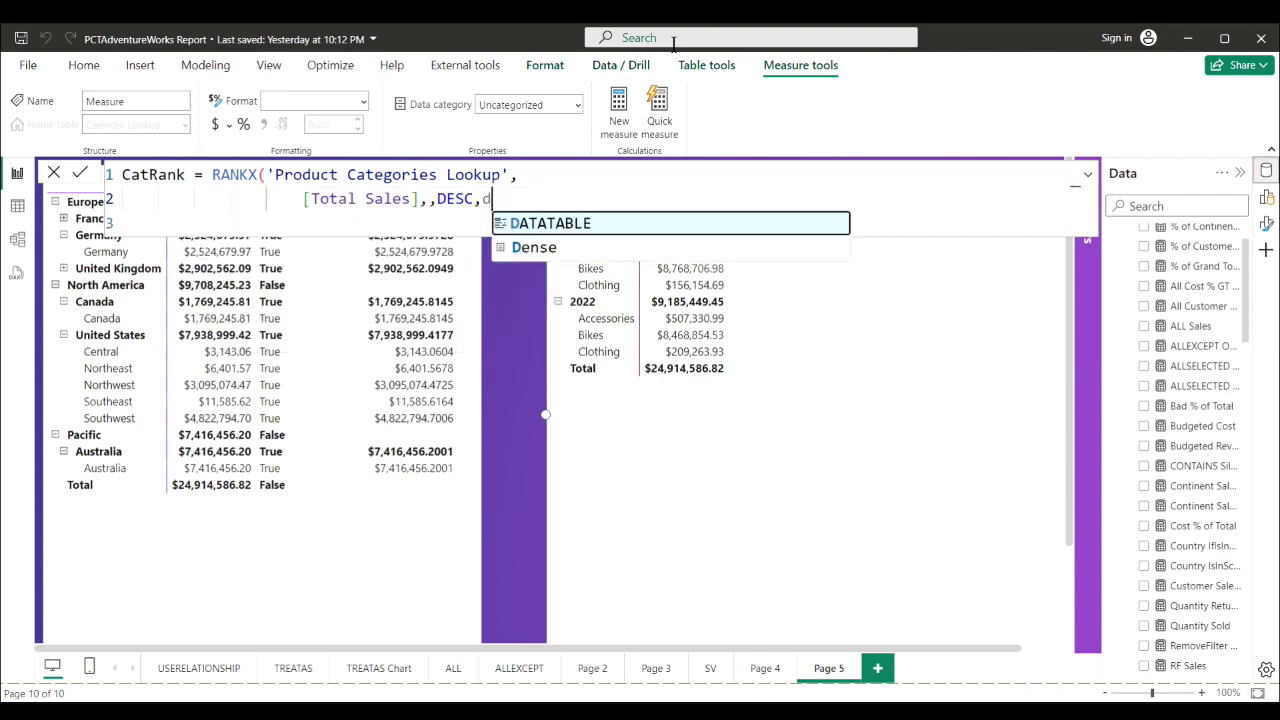
pyautogui.write('en')
pyautogui.press('Tab')
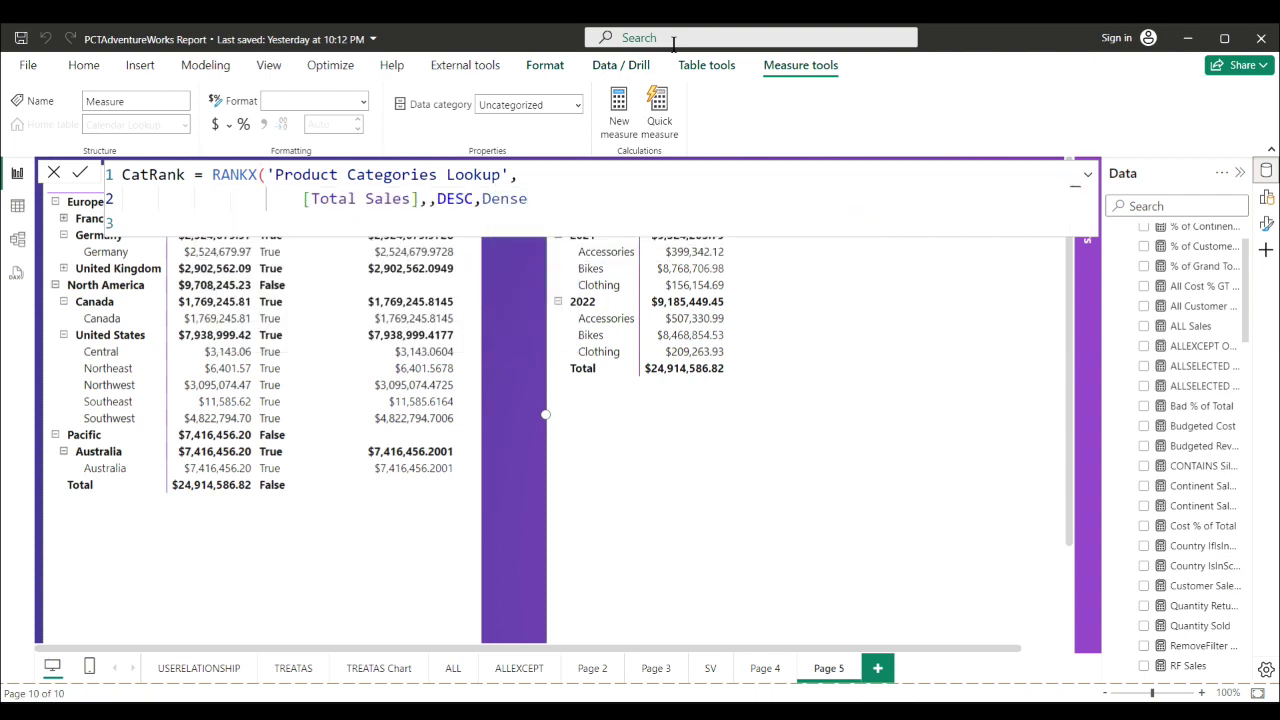
pyautogui.write(')')
pyautogui.click(84, 174)
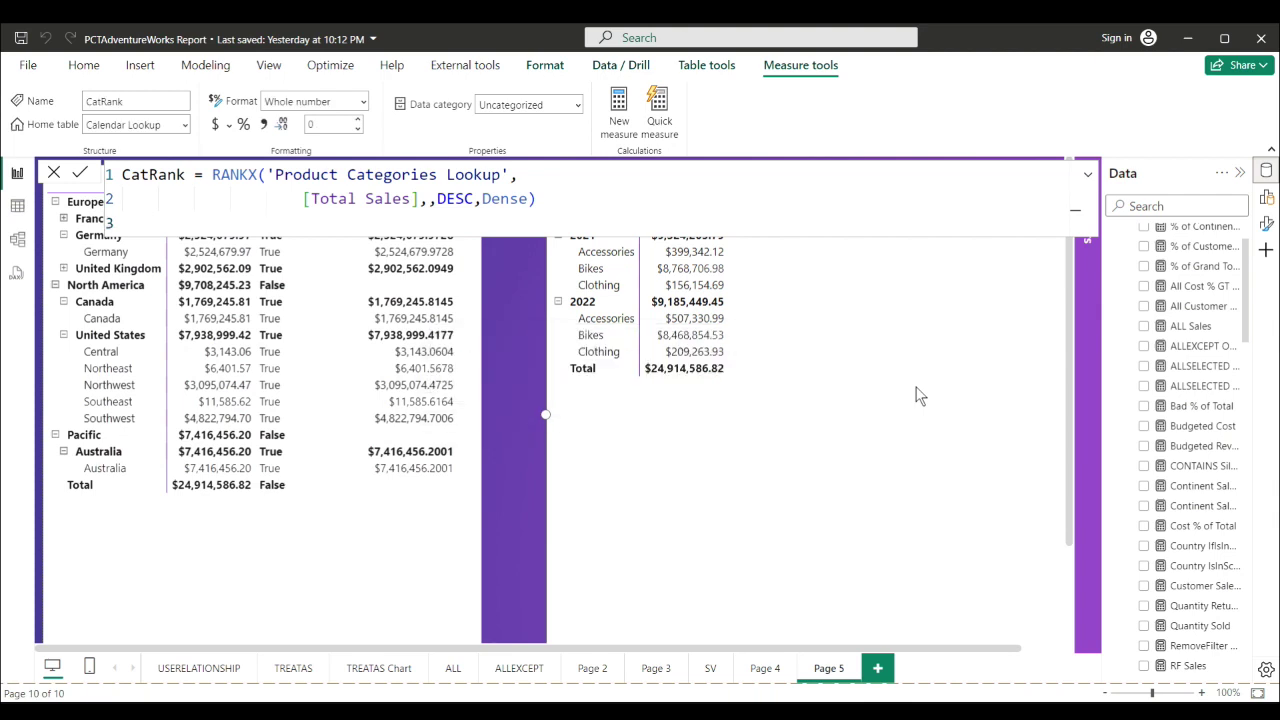
# - Store CatRank in Key Measures and add it to the Year and category matrix
pyautogui.click(184, 126)
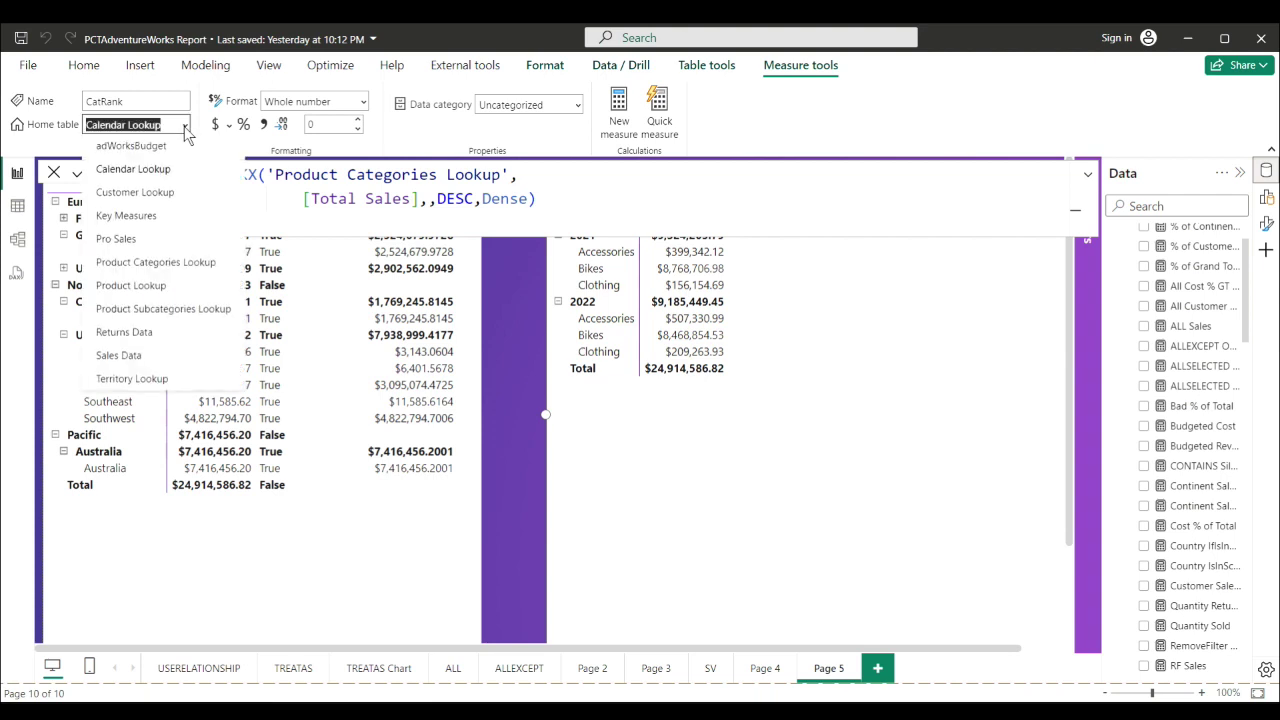
pyautogui.click(126, 215)
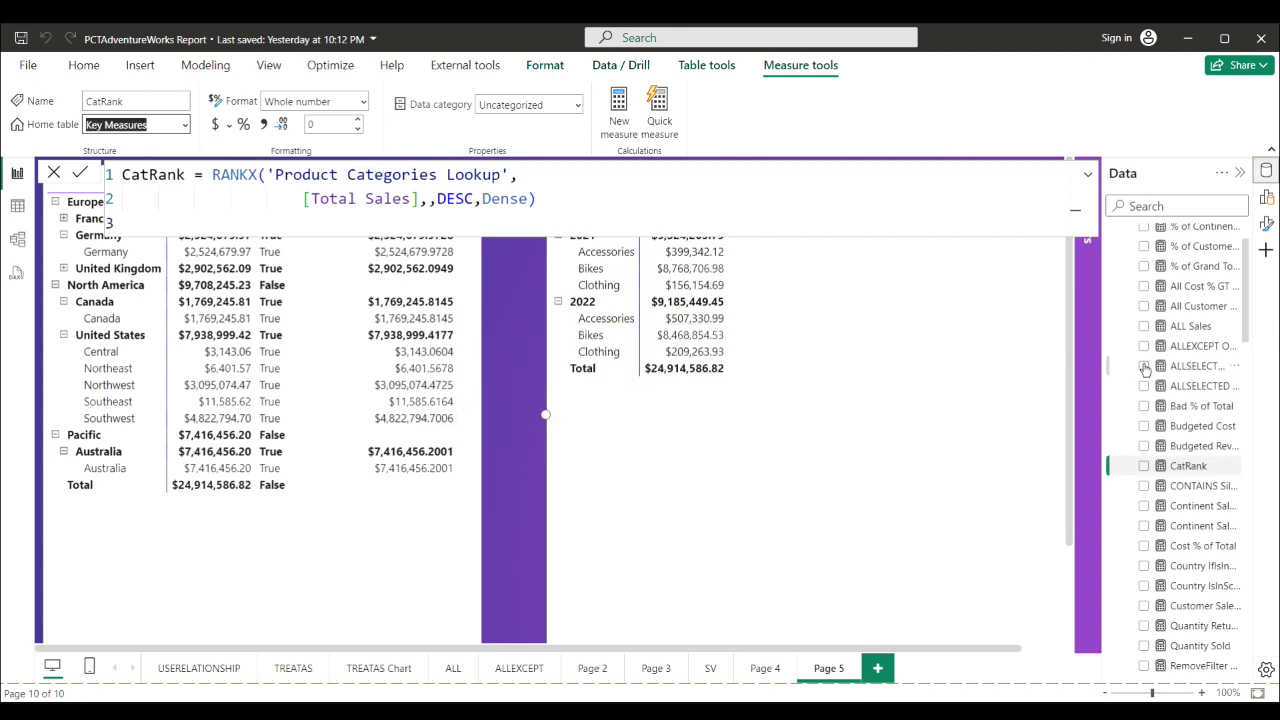
pyautogui.moveTo(1188, 466); pyautogui.dragTo(842, 293)
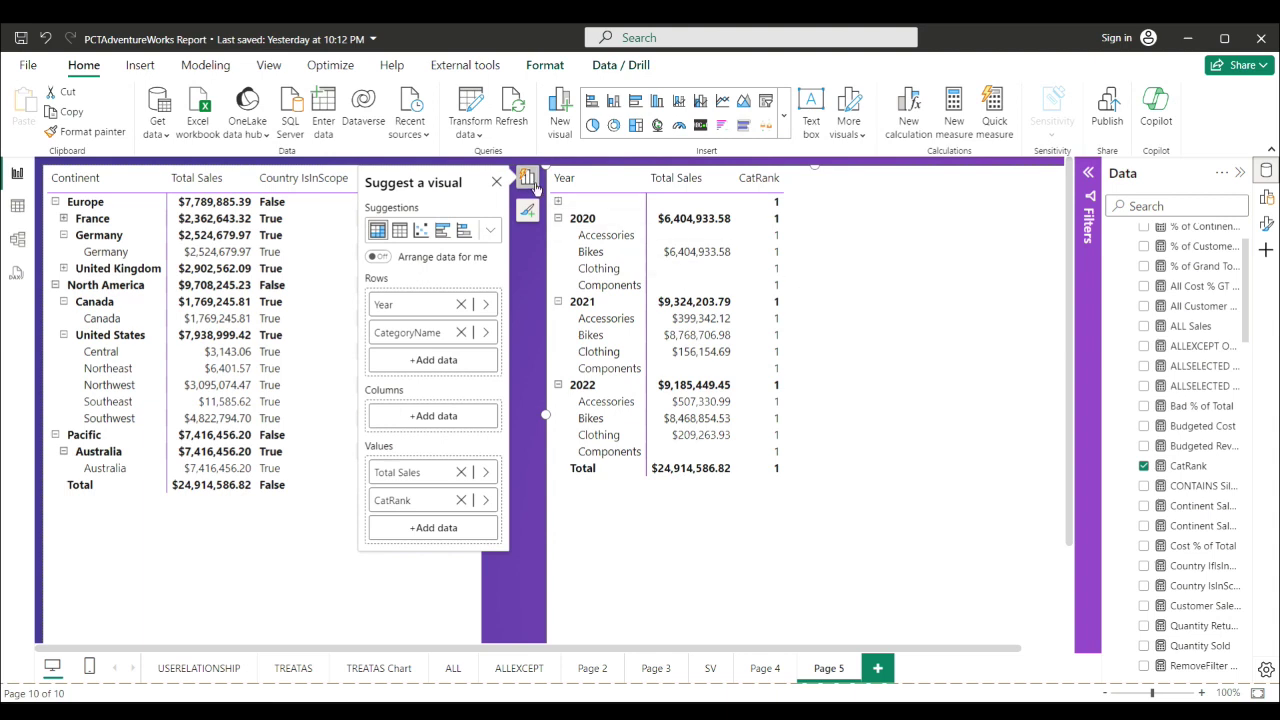
# - Close the Suggest a visual pane and reopen CatRank's RANKX formula for editing
pyautogui.click(496, 182)
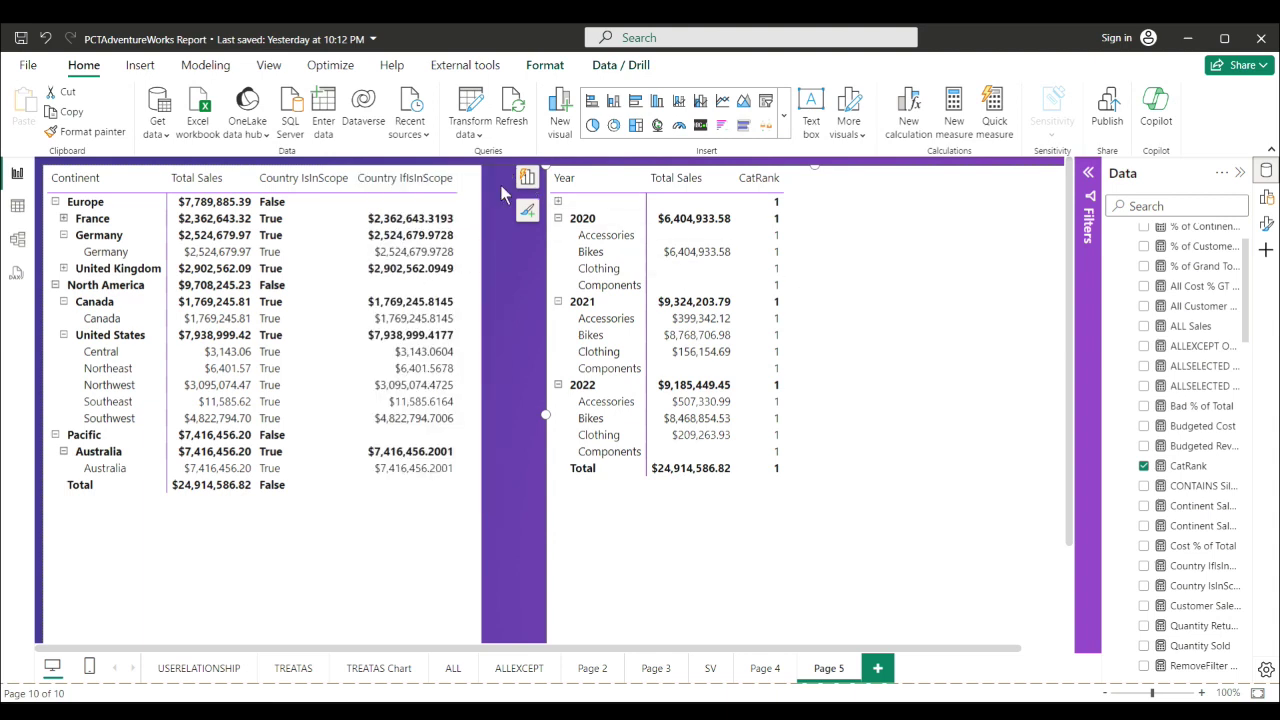
pyautogui.click(1188, 467)
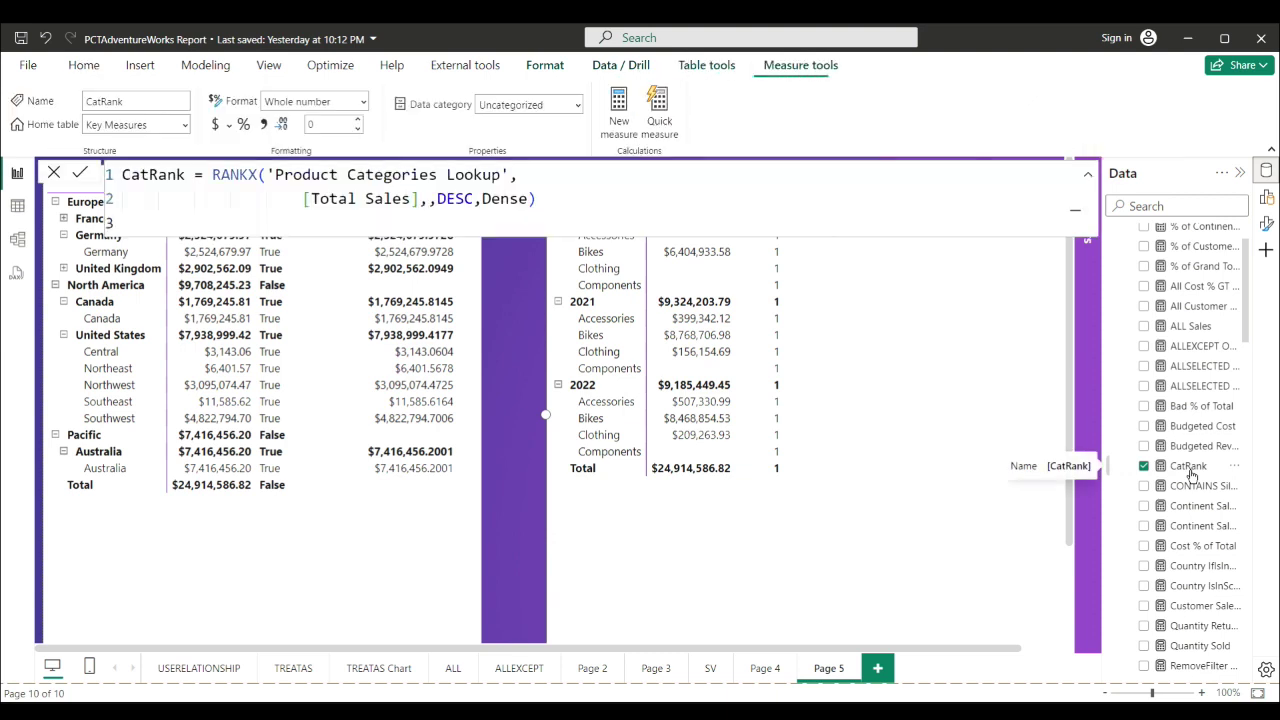
# - Change CatRank's table argument to ALL('Product Categories Lookup'[CategoryName]) and commit the formula
pyautogui.click(266, 176)
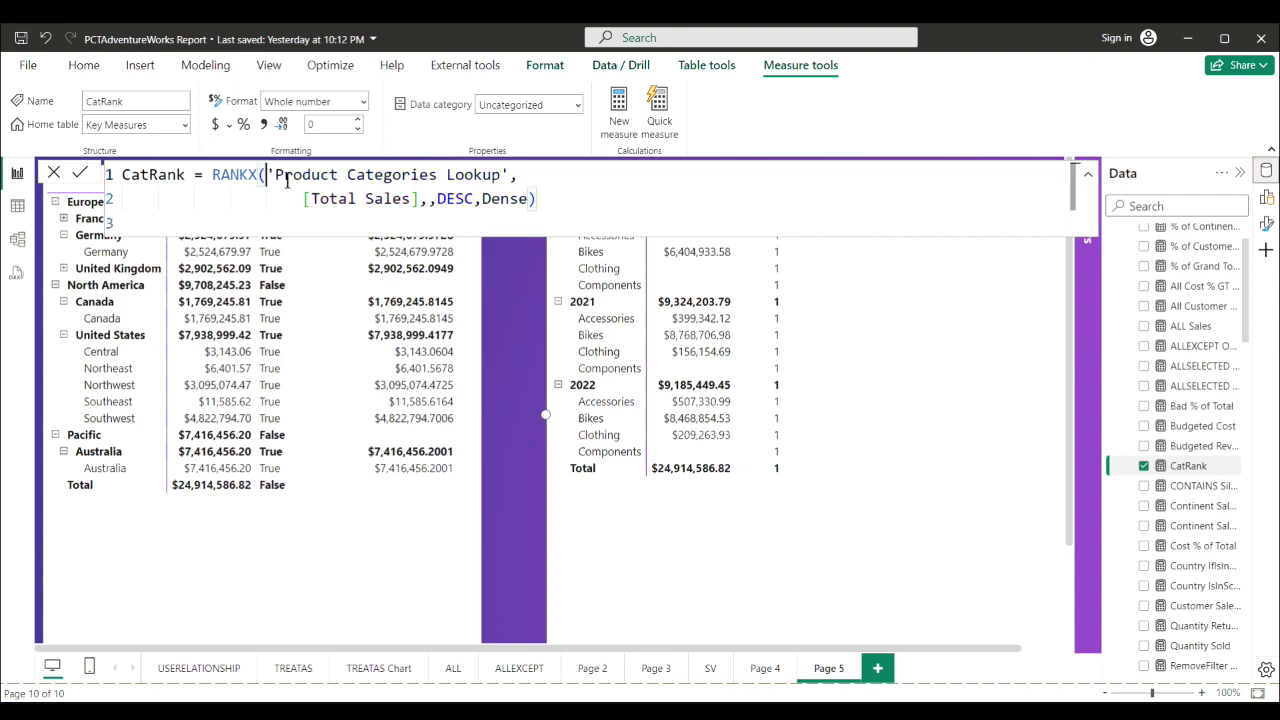
pyautogui.hotkey('shift', 'Return')
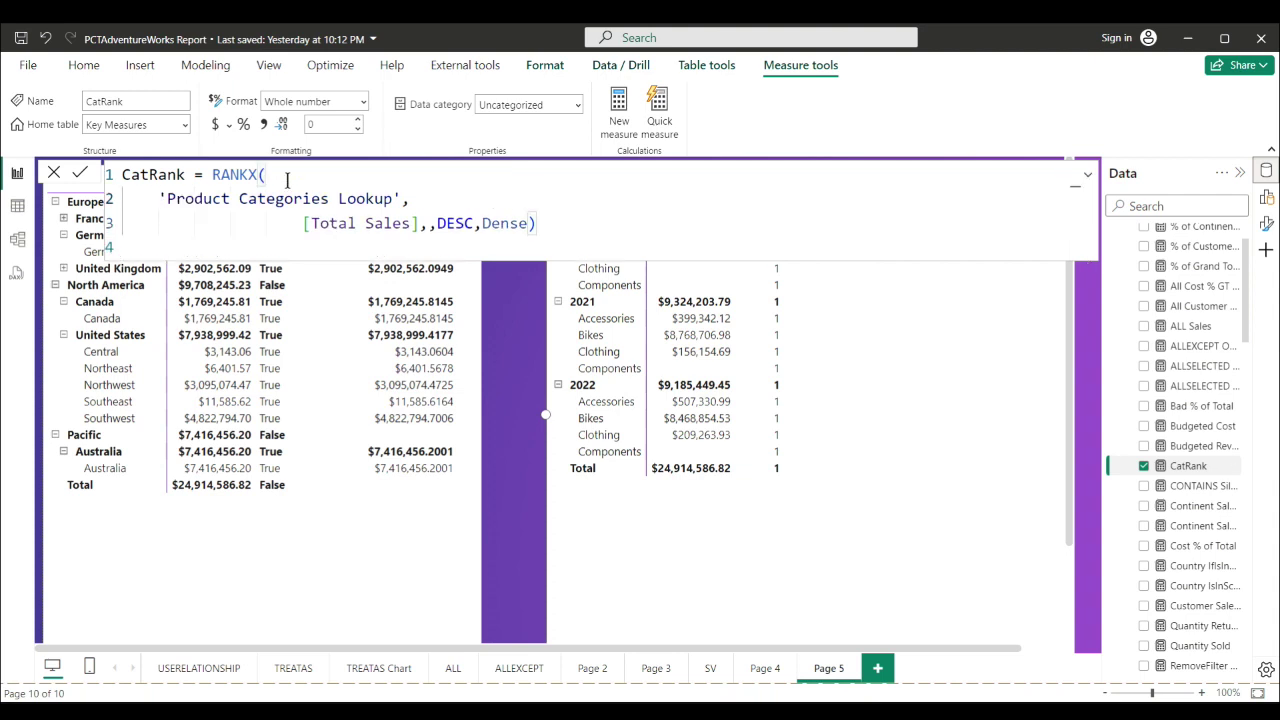
pyautogui.write('ALL')
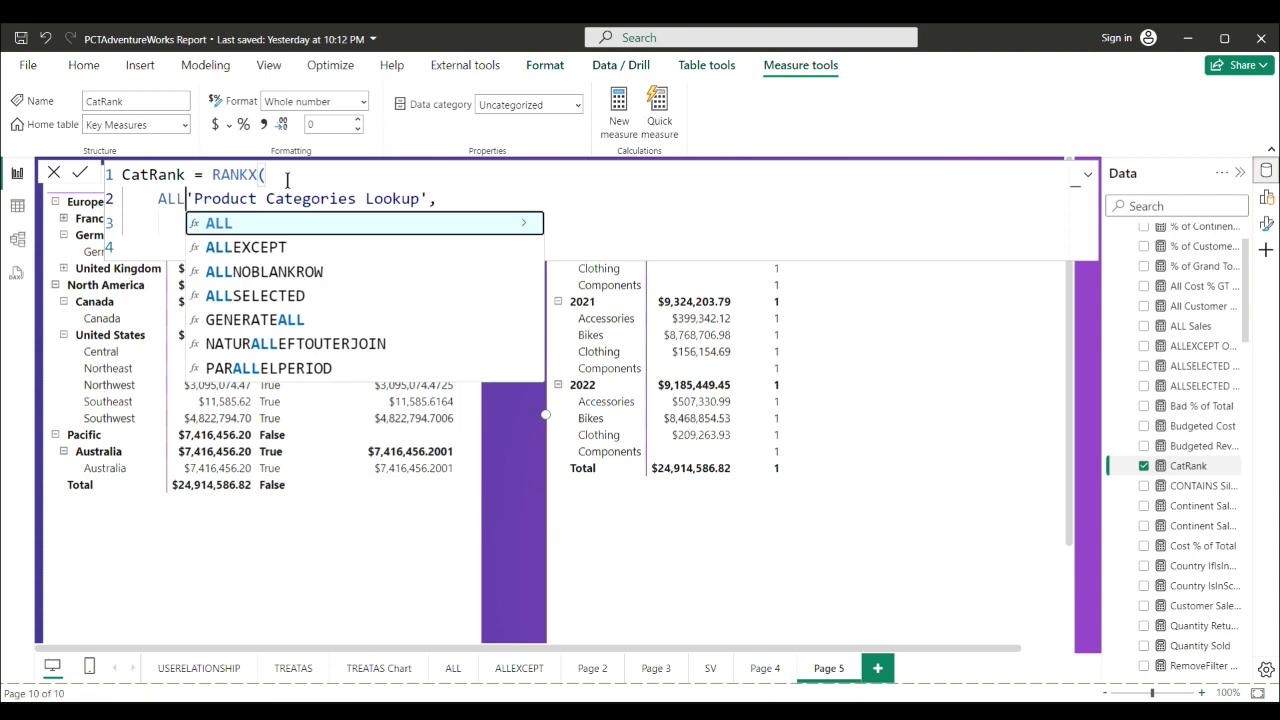
pyautogui.write('(')
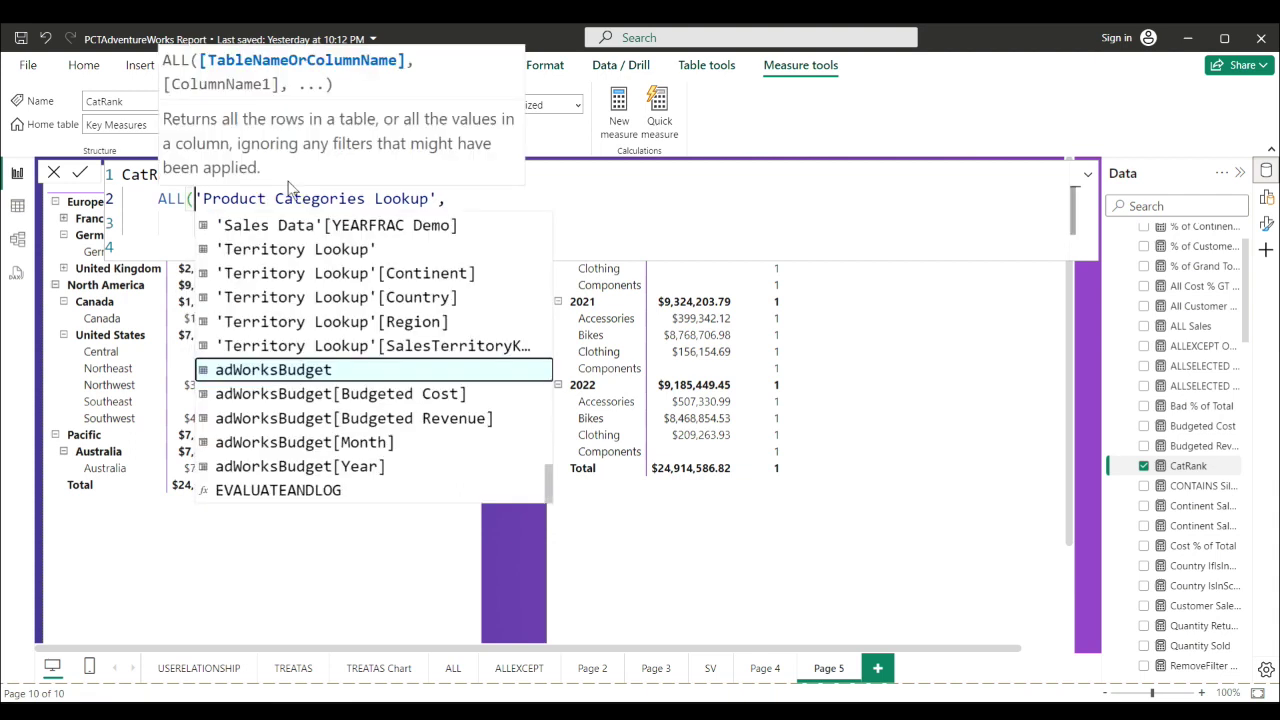
pyautogui.press('Escape')
pyautogui.press('Right')
pyautogui.press('Right')
pyautogui.press('Right')
pyautogui.press('Right')
pyautogui.press('Right')
pyautogui.press('Right')
pyautogui.press('Right')
pyautogui.press('Right')
pyautogui.press('Right')
pyautogui.press('Right')
pyautogui.press('Right')
pyautogui.press('Right')
pyautogui.press('Right')
pyautogui.press('Right')
pyautogui.press('Right')
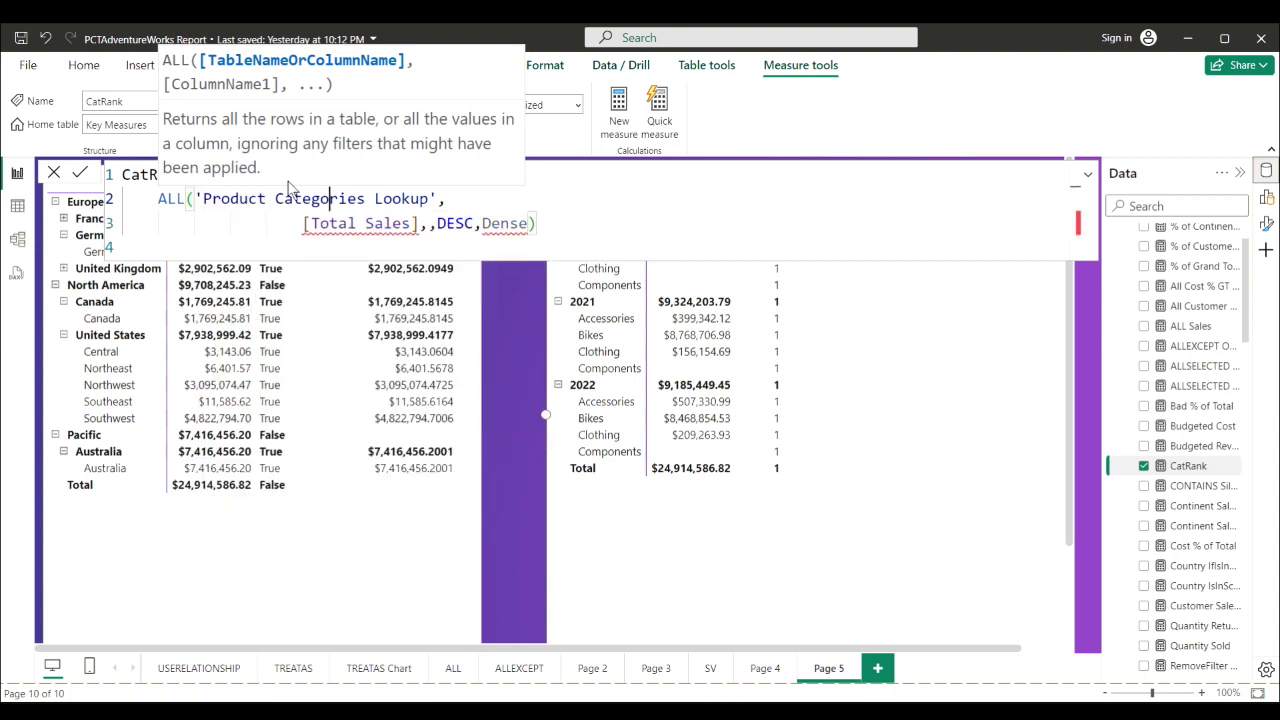
pyautogui.press('Right')
pyautogui.press('Right')
pyautogui.press('Right')
pyautogui.press('Right')
pyautogui.press('Right')
pyautogui.press('Right')
pyautogui.press('Right')
pyautogui.press('Right')
pyautogui.press('Right')
pyautogui.press('Right')
pyautogui.press('Right')
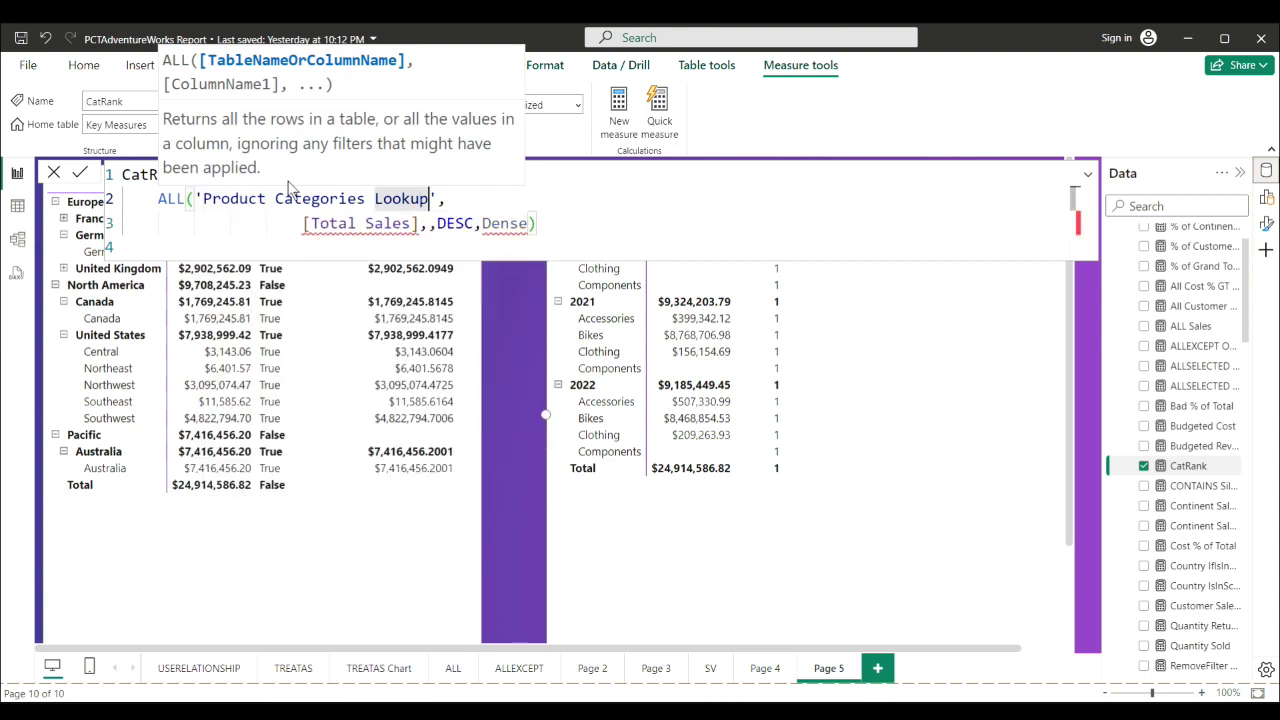
pyautogui.press('Right')
pyautogui.write('[')
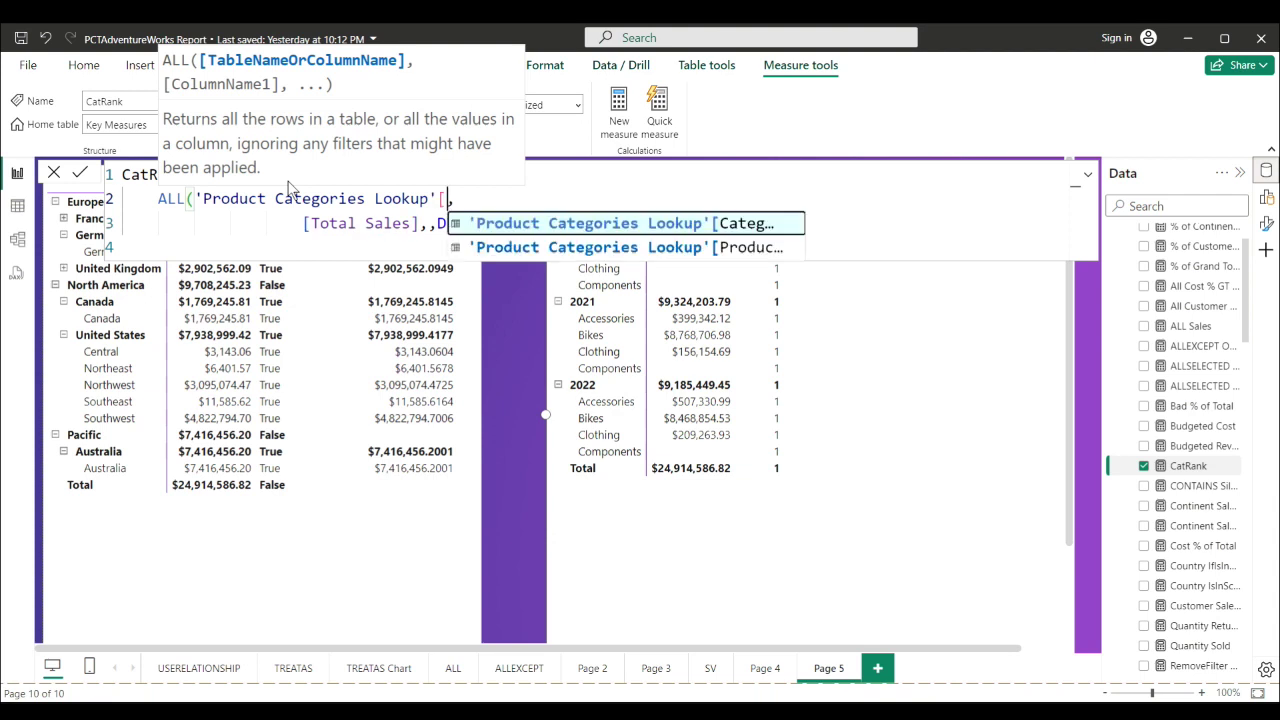
pyautogui.press('Tab')
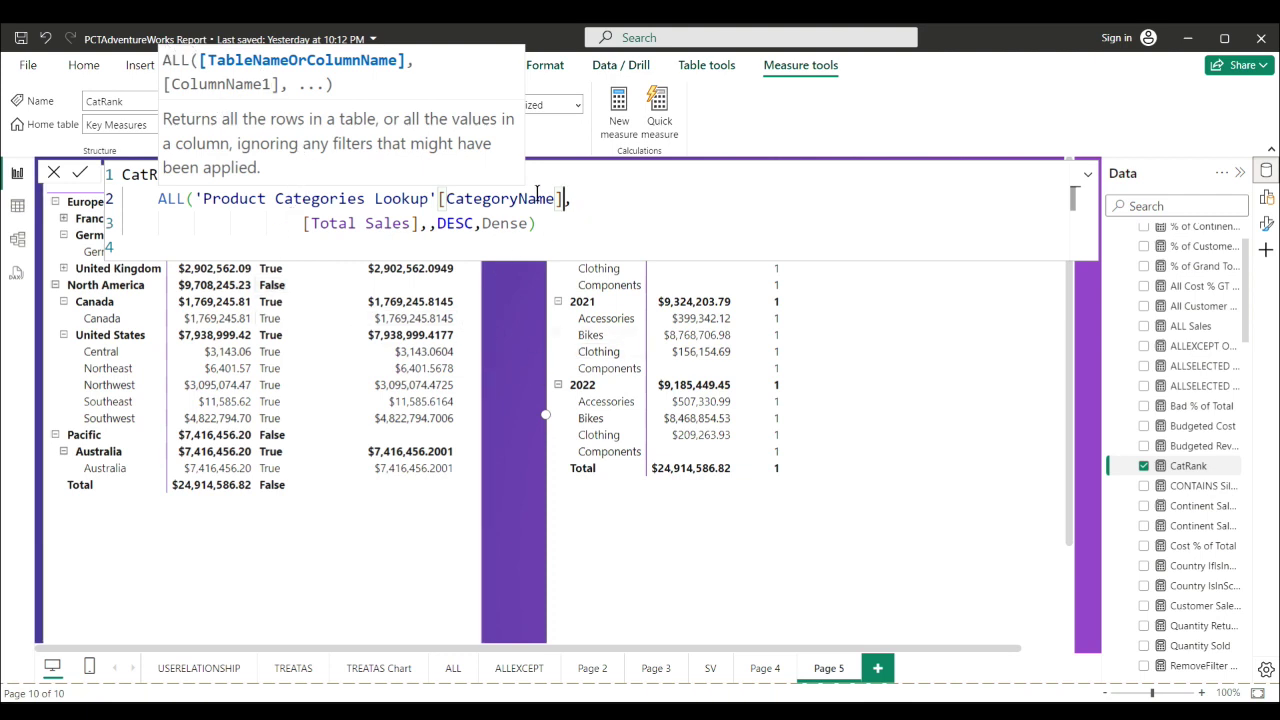
pyautogui.write(')')
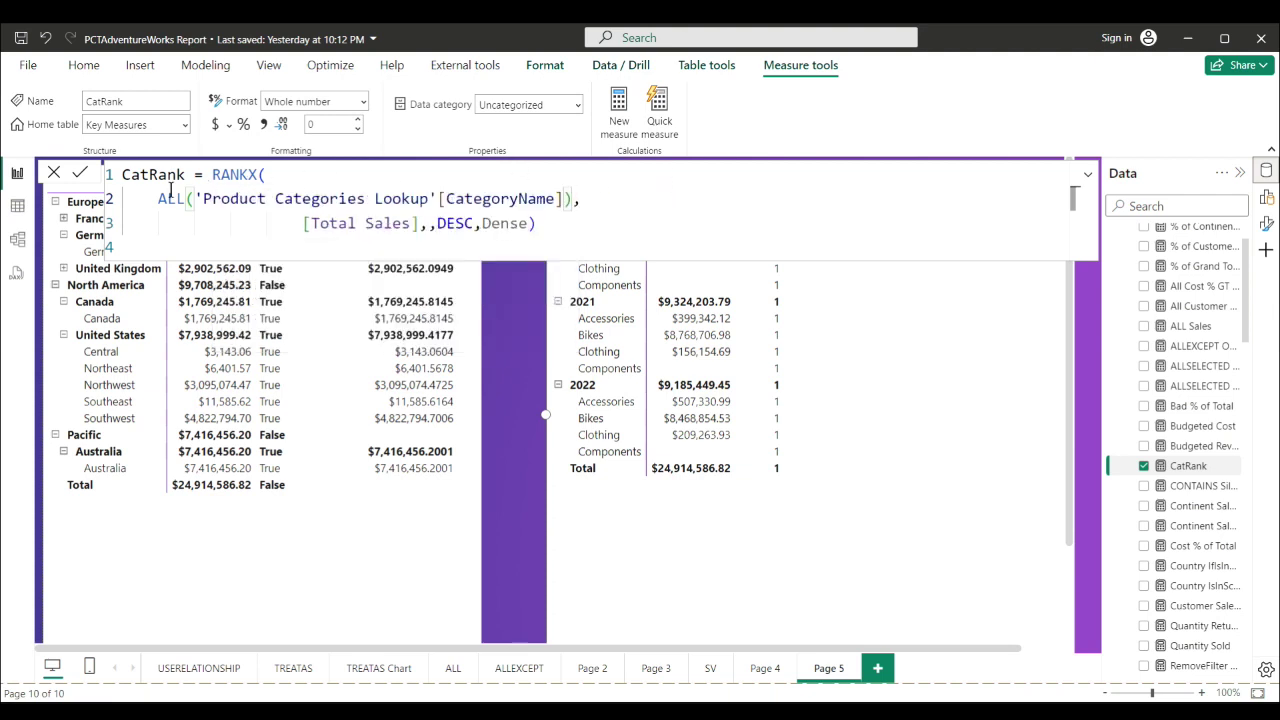
pyautogui.click(79, 177)
# - Check the matrix for per-year category ranks, then reopen the CatRank measure for editing
pyautogui.click(889, 415)
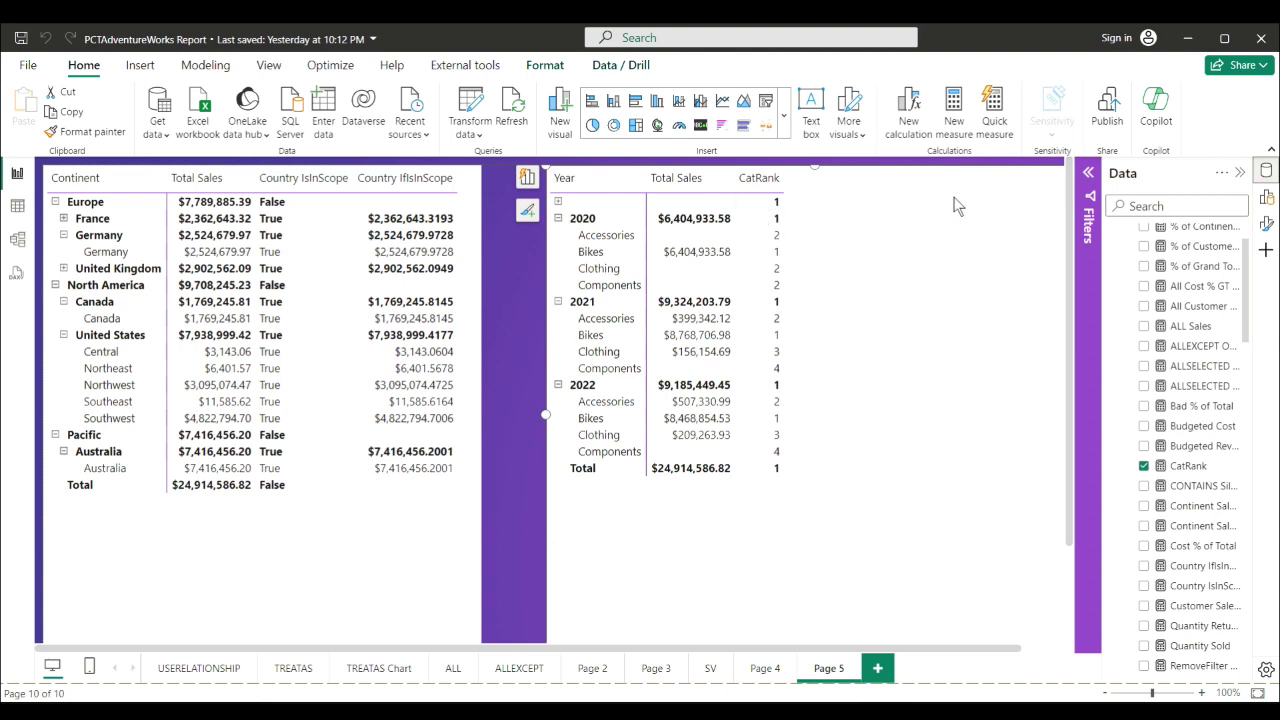
pyautogui.click(1186, 466)
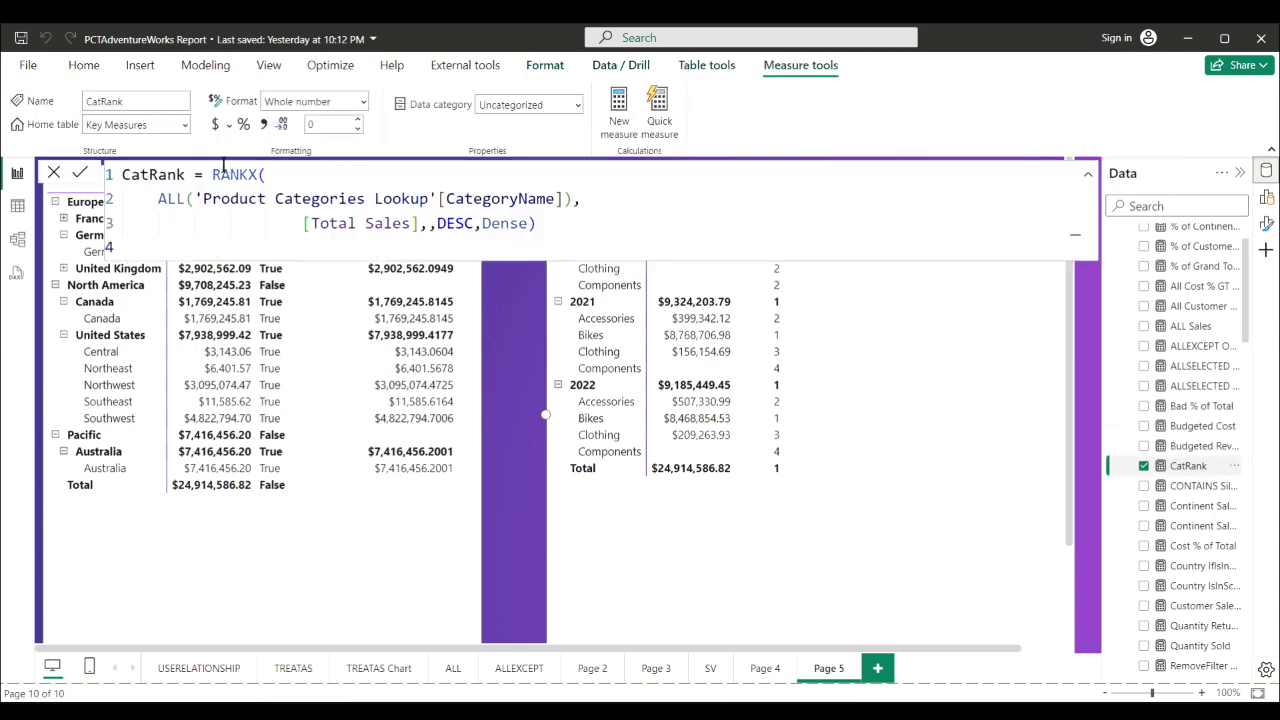
# - Wrap the RANKX expression in IF( and indent the ALL line beneath RANKX
pyautogui.click(208, 174)
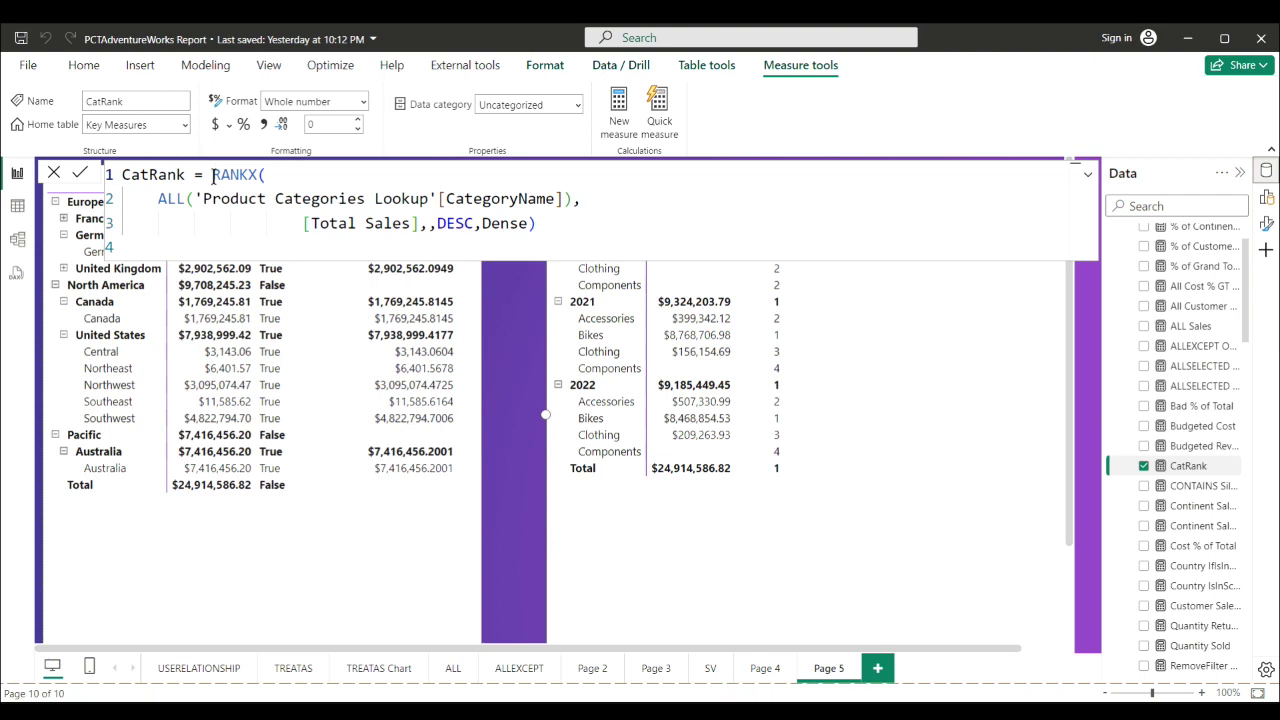
pyautogui.write('IF')
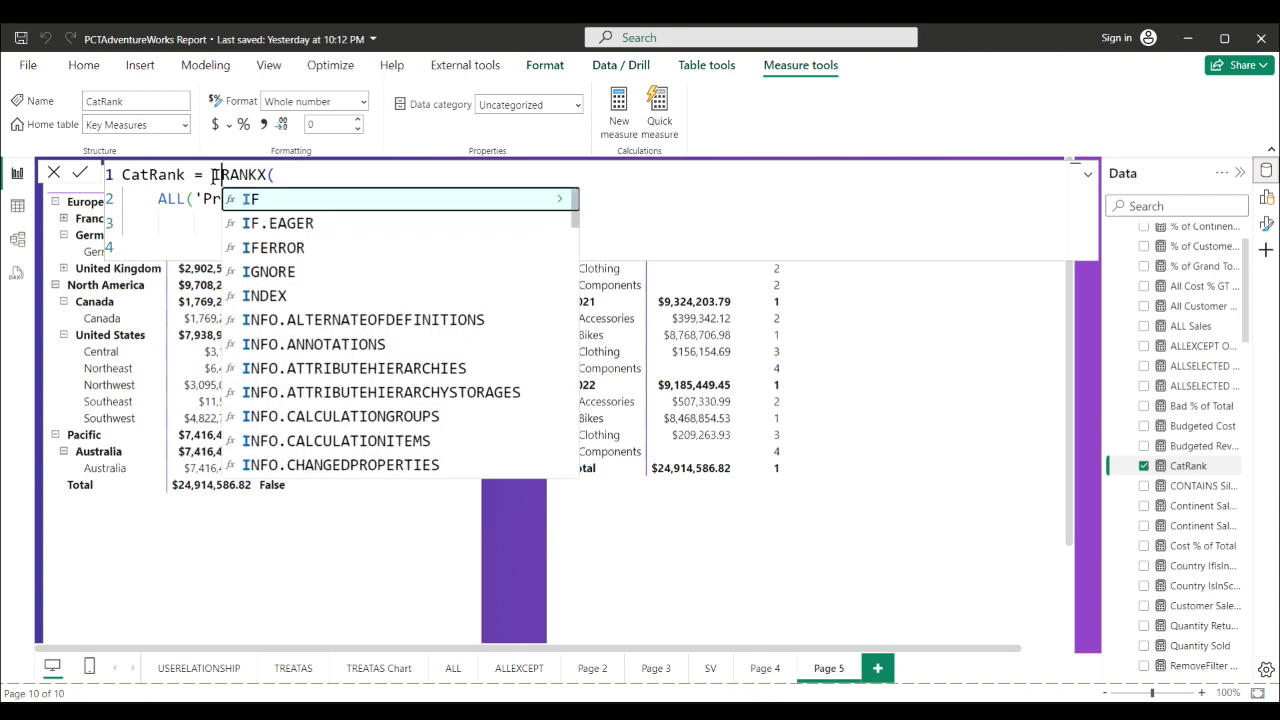
pyautogui.write('(')
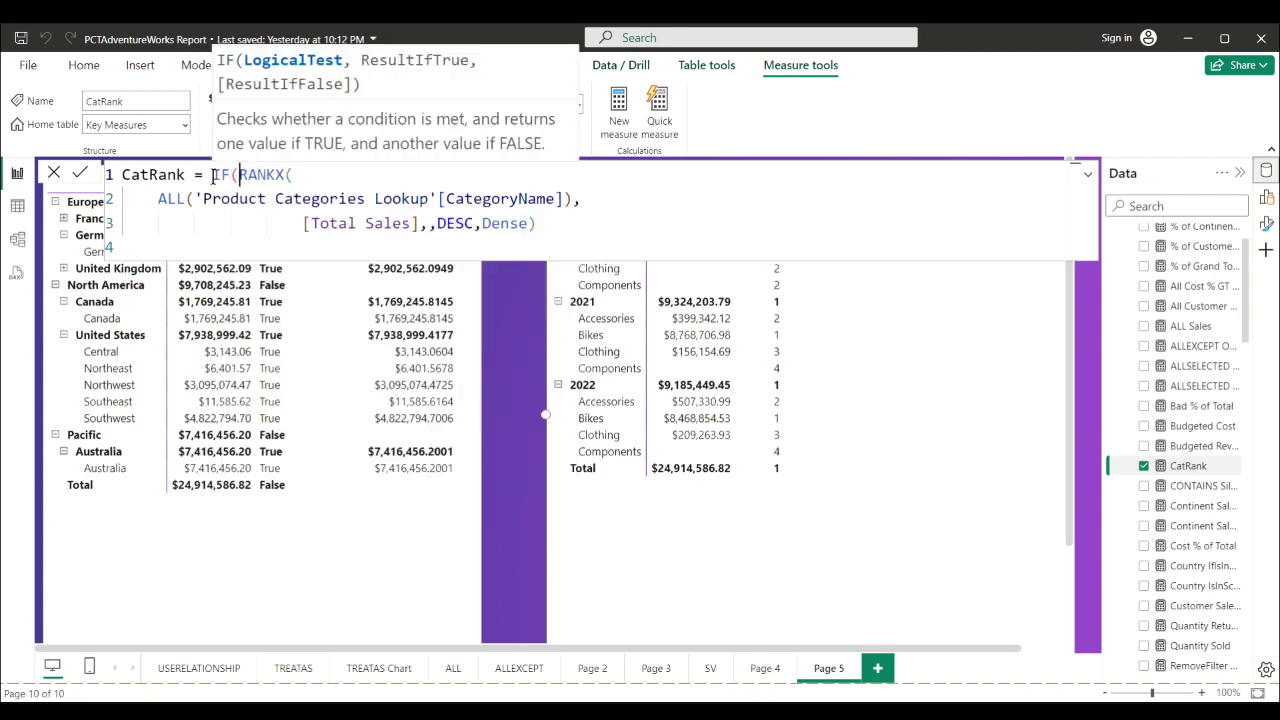
pyautogui.hotkey('shift', 'Return')
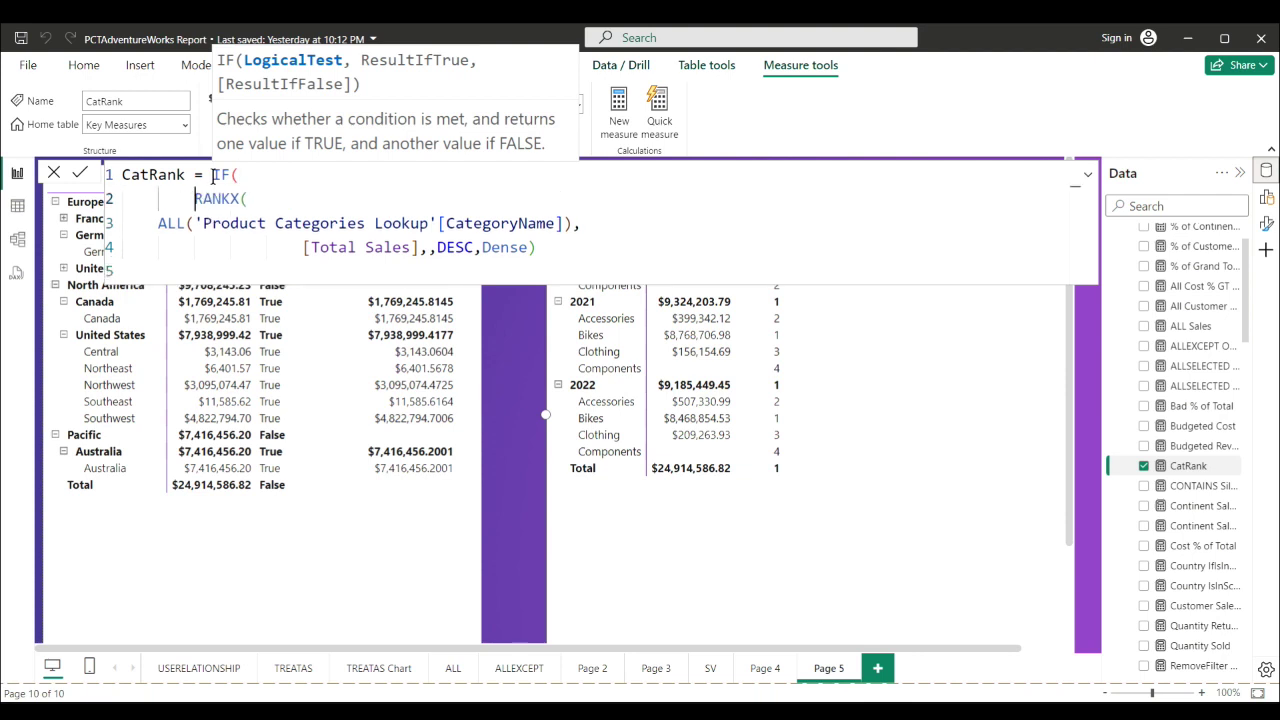
pyautogui.press('Down')
pyautogui.press('Up')
pyautogui.press('Left')
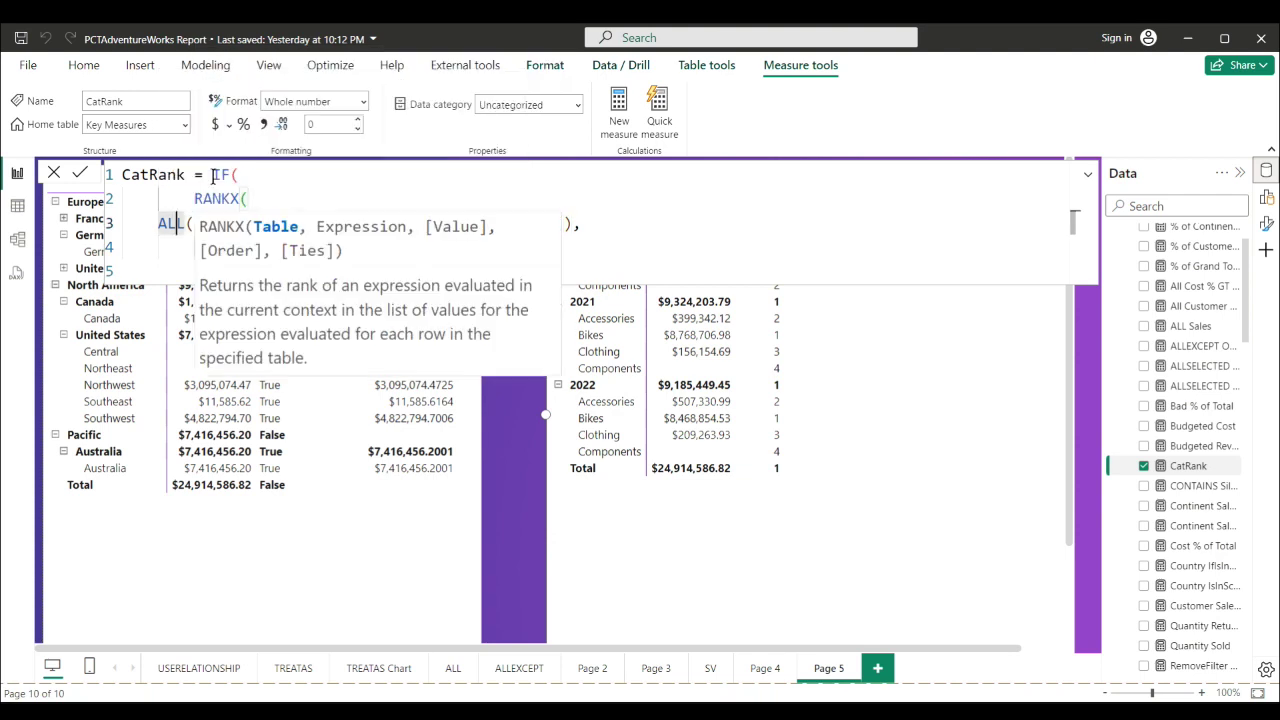
pyautogui.press('Left')
pyautogui.press('Left')
pyautogui.press('Left')
pyautogui.press('Tab')
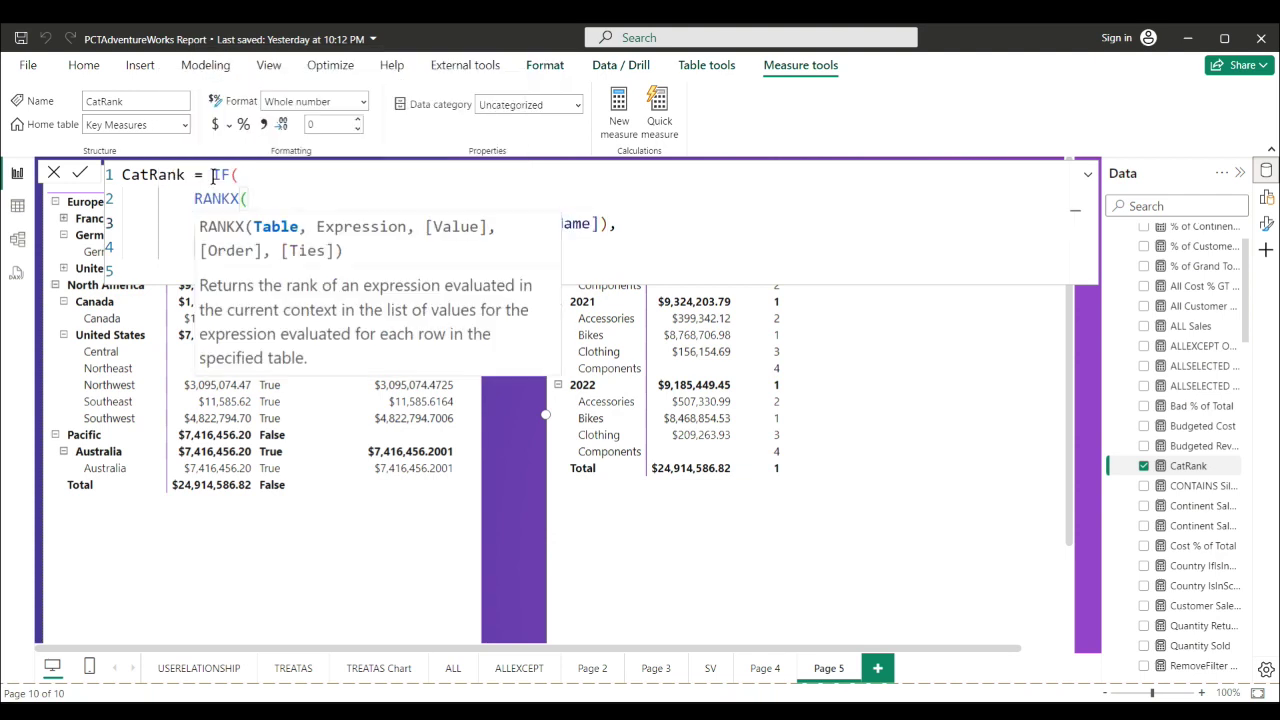
pyautogui.press('Escape')
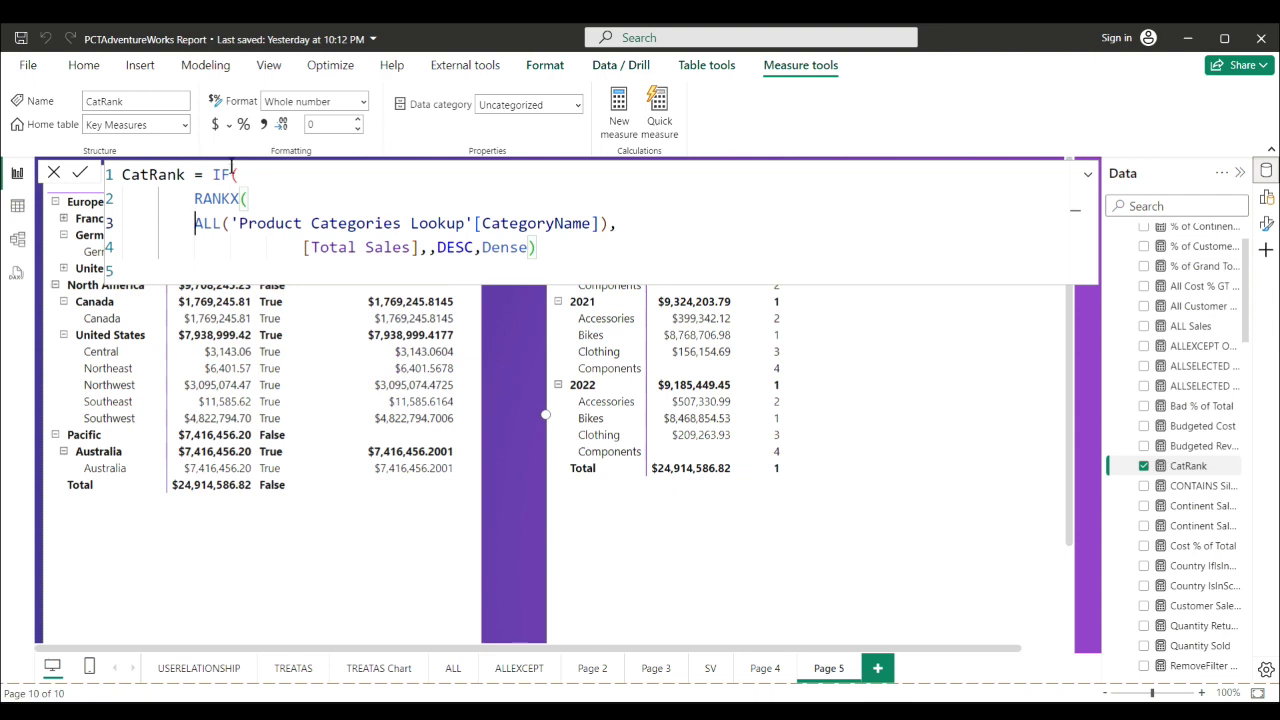
pyautogui.click(268, 176)
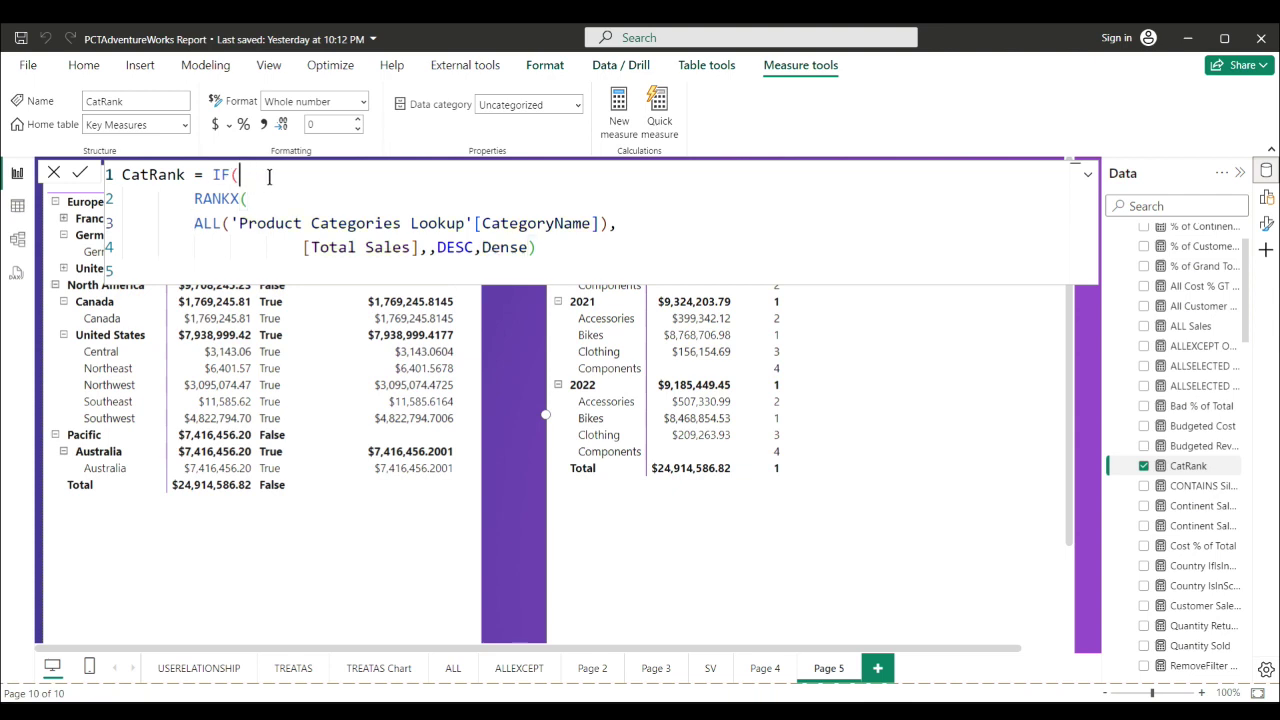
# - Add ISINSCOPE('Product Categories Lookup'[CategoryName]) as the IF condition before RANKX
pyautogui.hotkey('shift', 'Return')
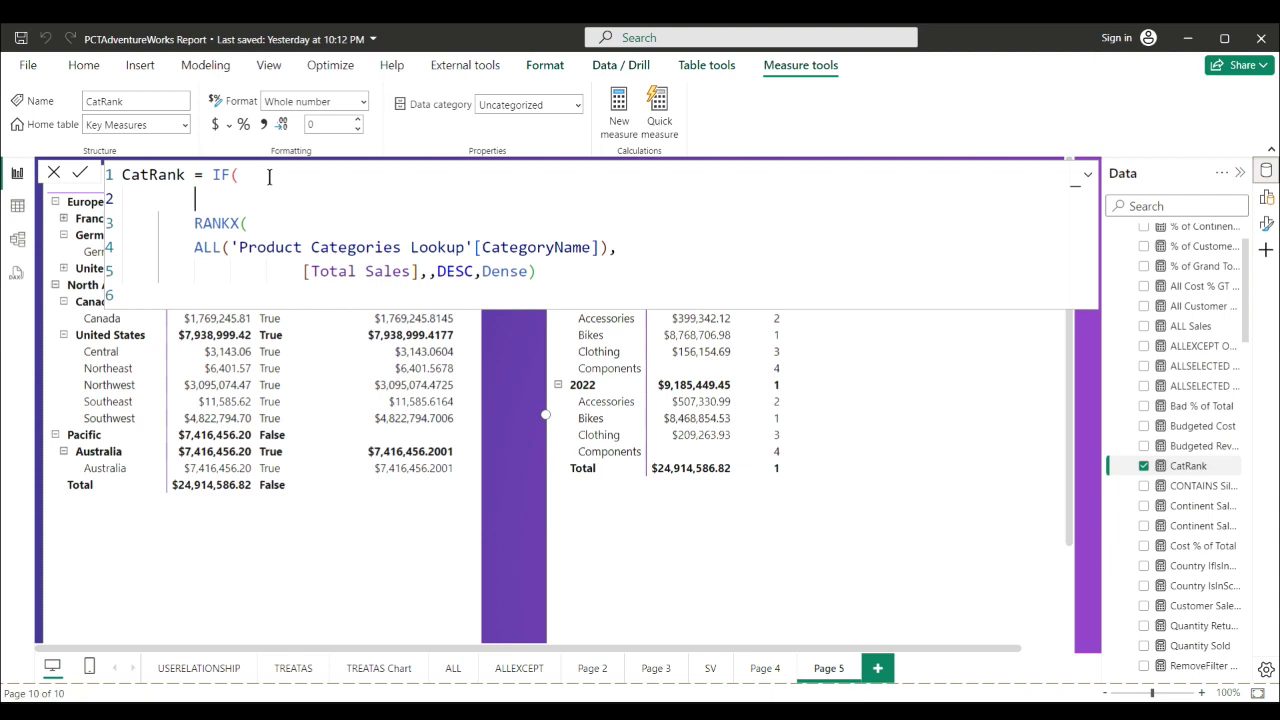
pyautogui.write('is')
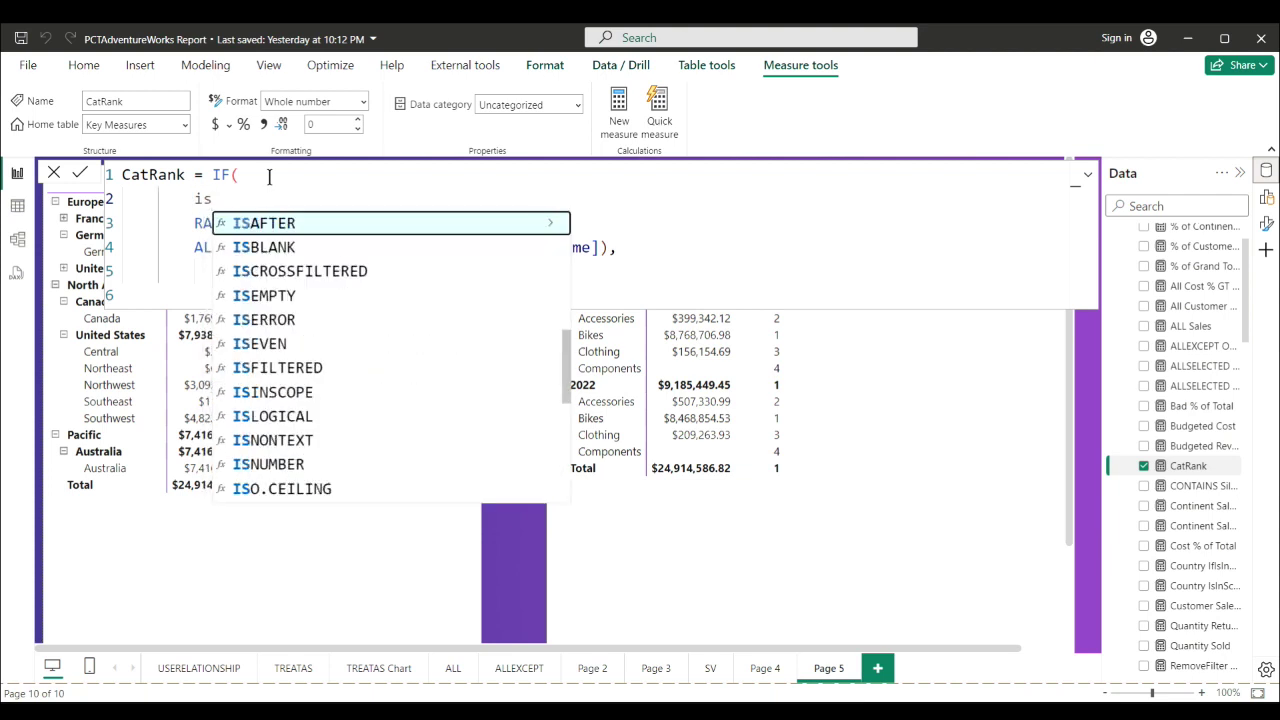
pyautogui.press('Down')
pyautogui.press('Down')
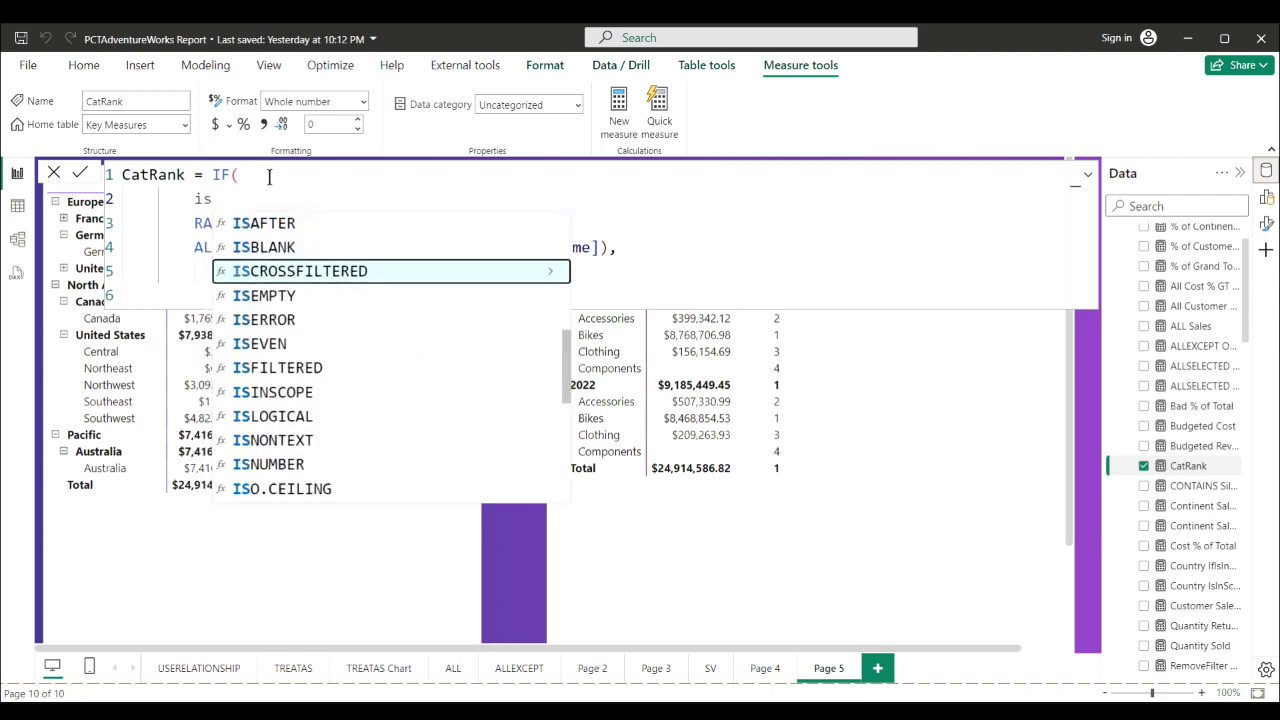
pyautogui.press('Down')
pyautogui.press('Down')
pyautogui.press('Down')
pyautogui.press('Down')
pyautogui.press('Down')
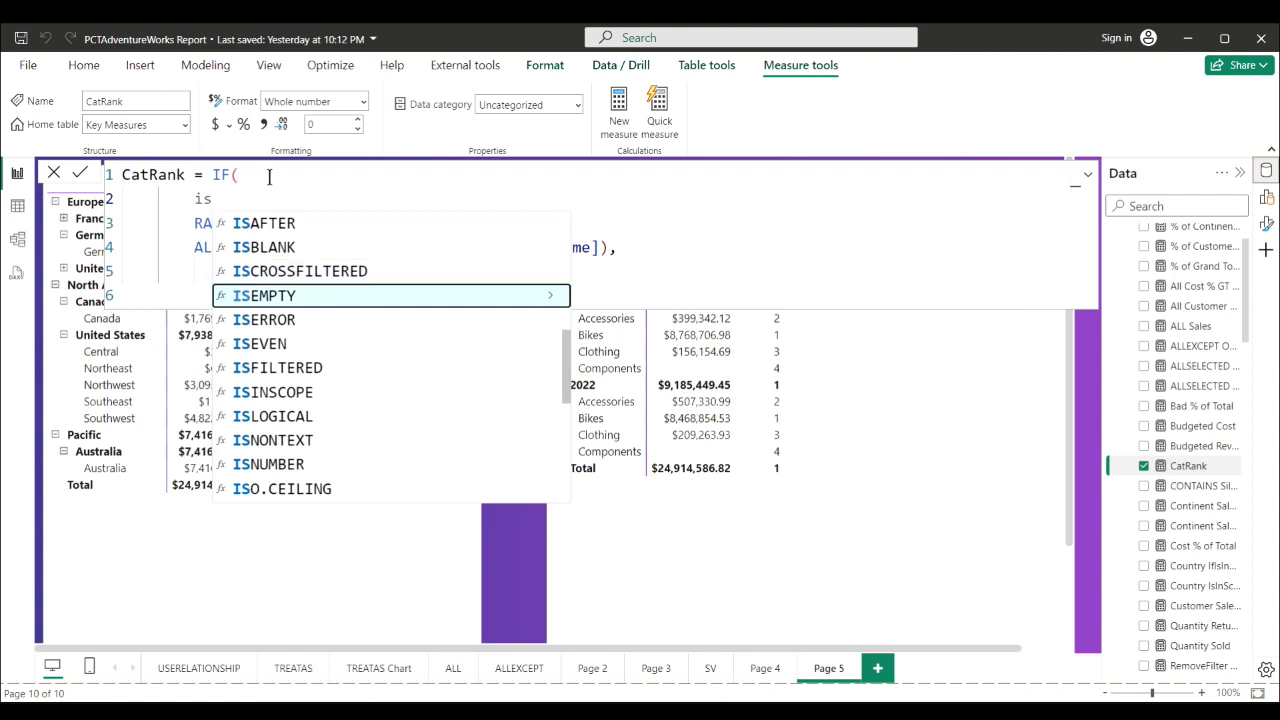
pyautogui.press('Tab')
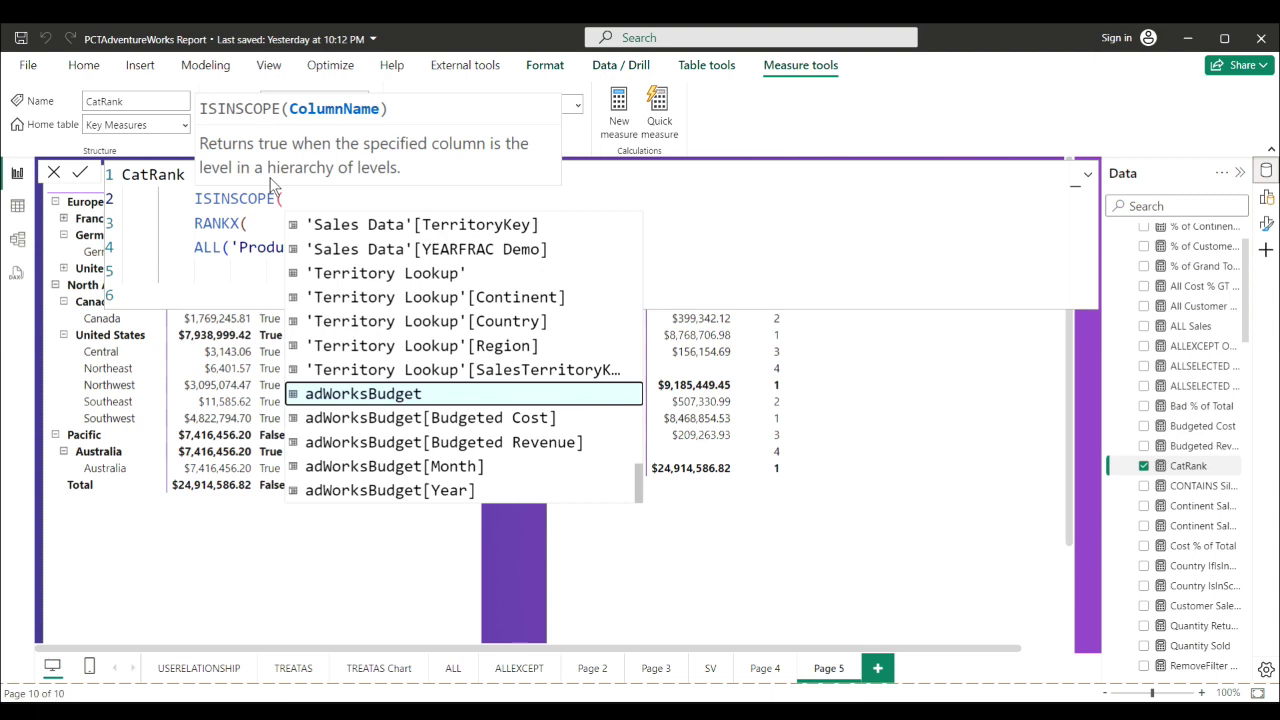
pyautogui.write('pr')
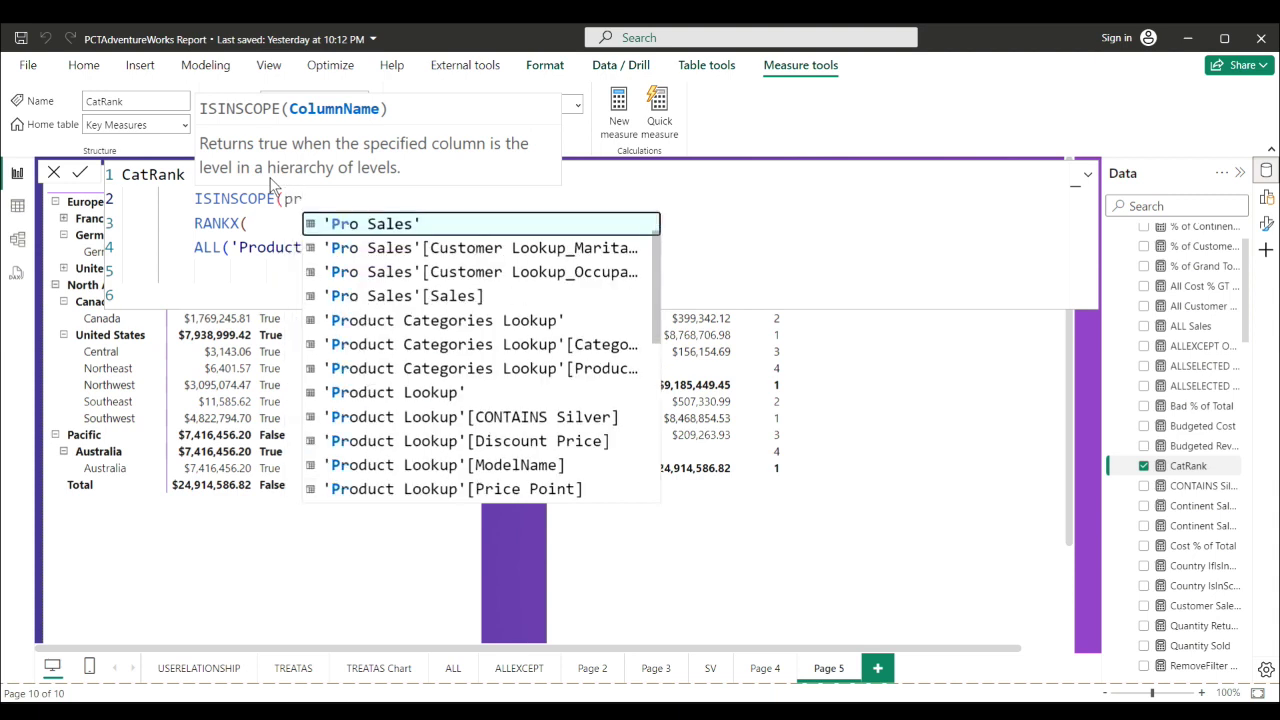
pyautogui.press('Down')
pyautogui.press('Down')
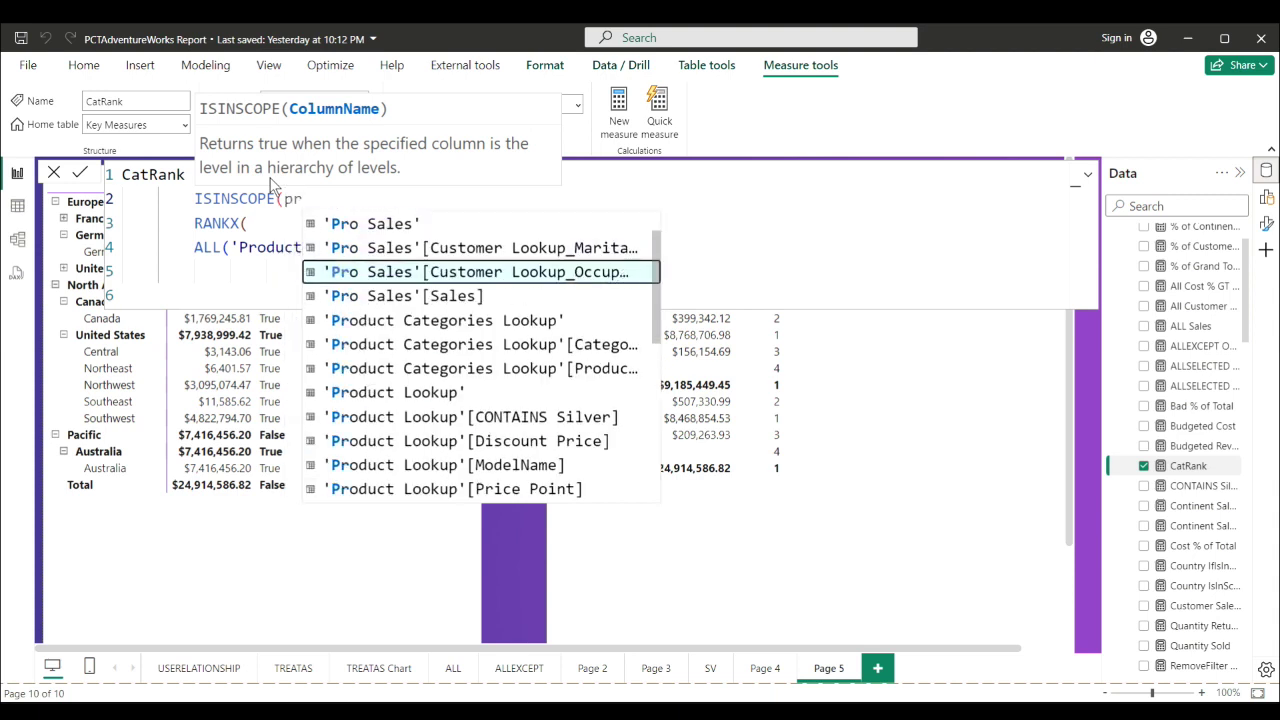
pyautogui.press('Down')
pyautogui.press('Down')
pyautogui.press('Down')
pyautogui.press('Tab')
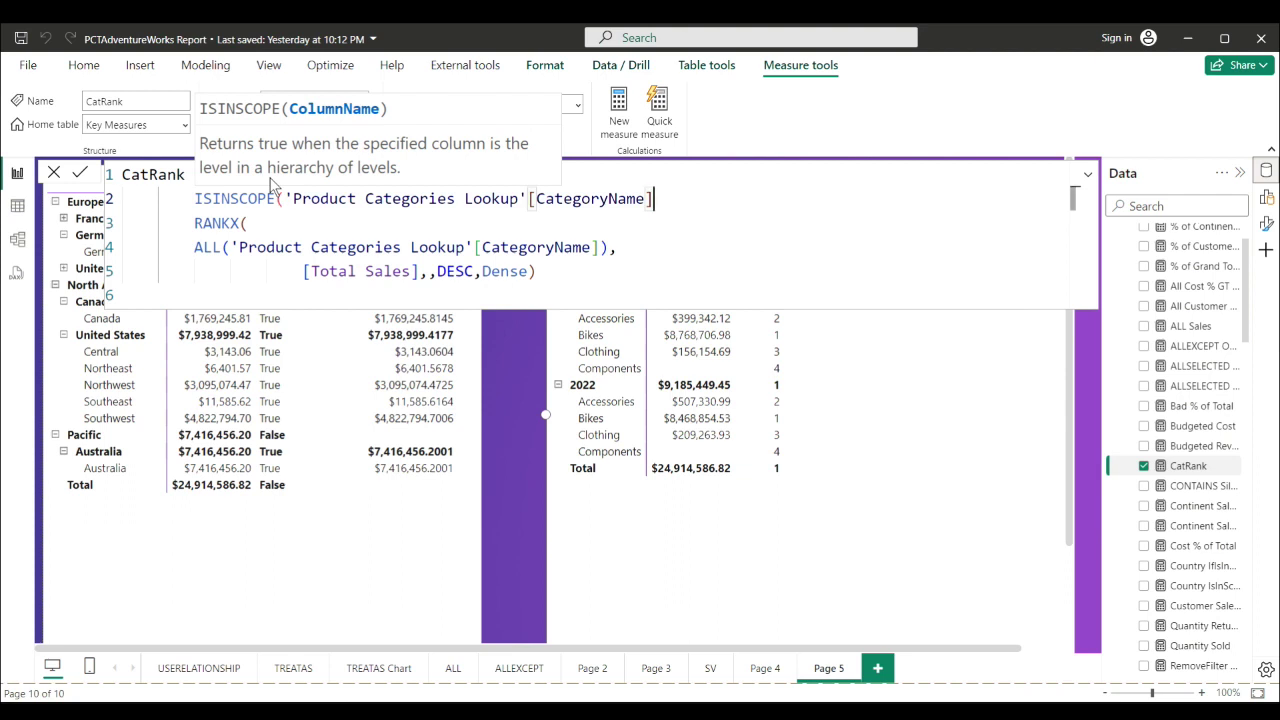
pyautogui.write(')')
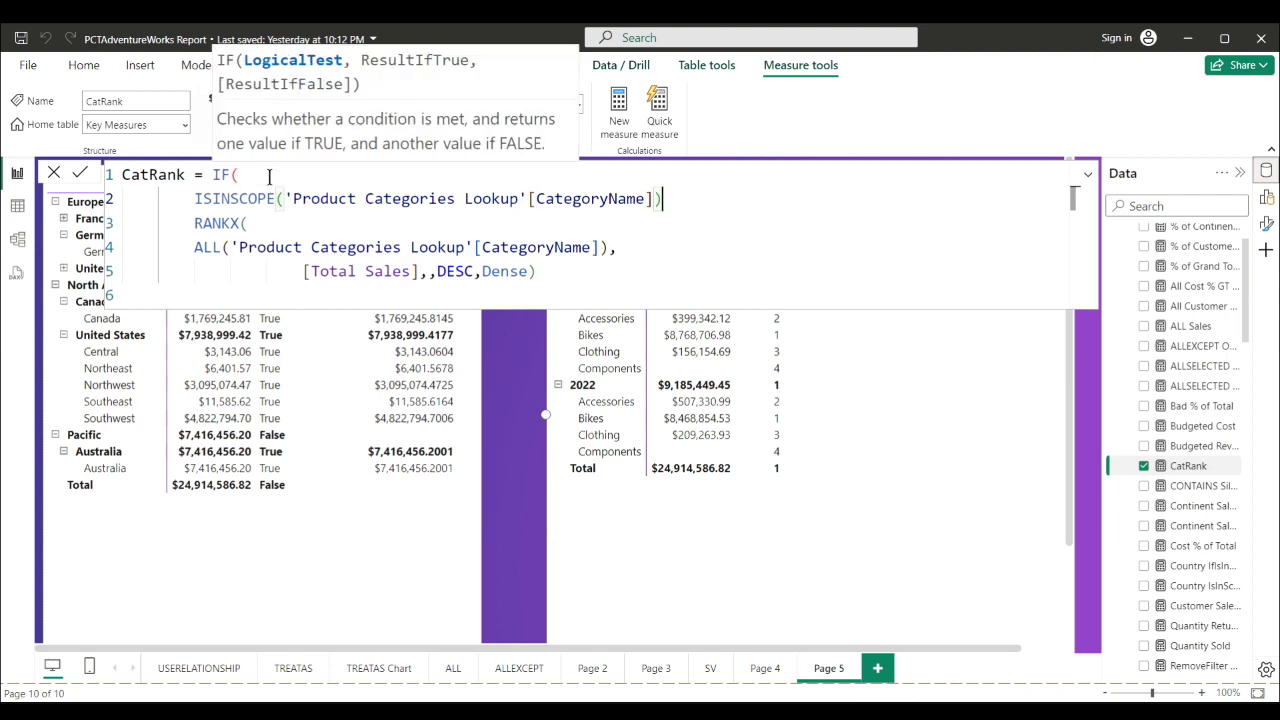
pyautogui.write(',')
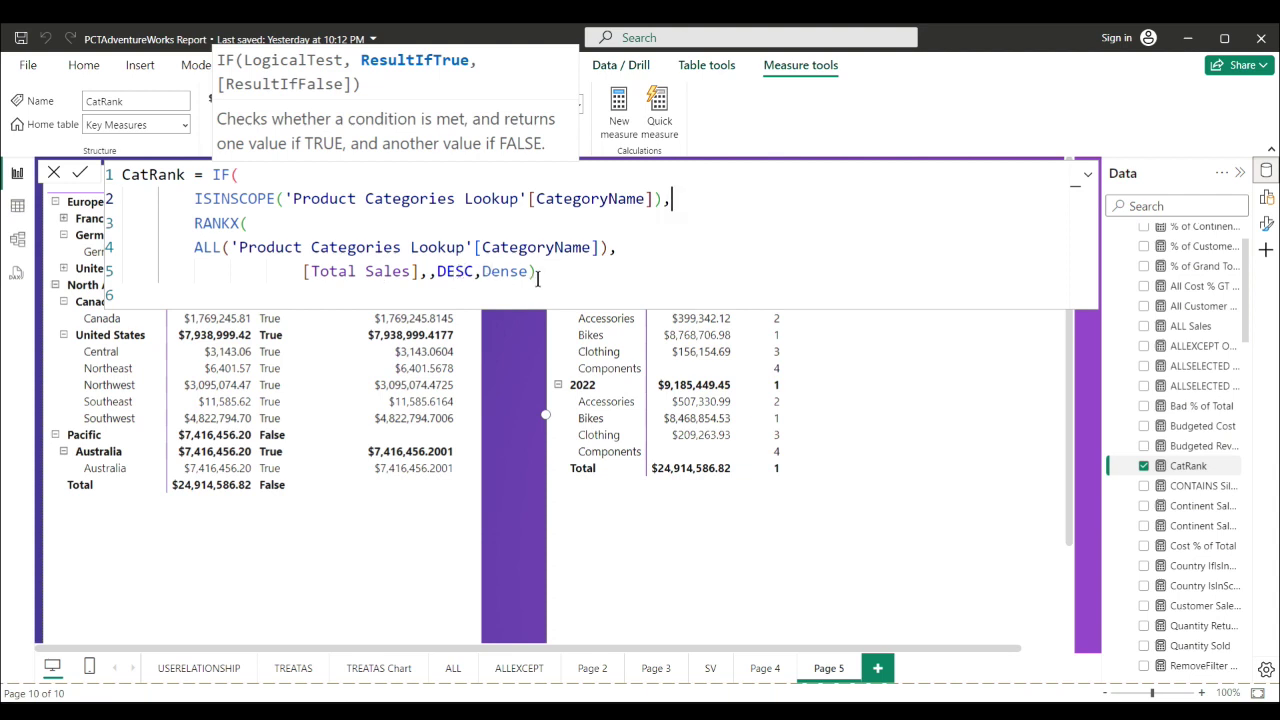
# - Add BLANK() as the else result, close the IF, and commit CatRank
pyautogui.click(540, 271)
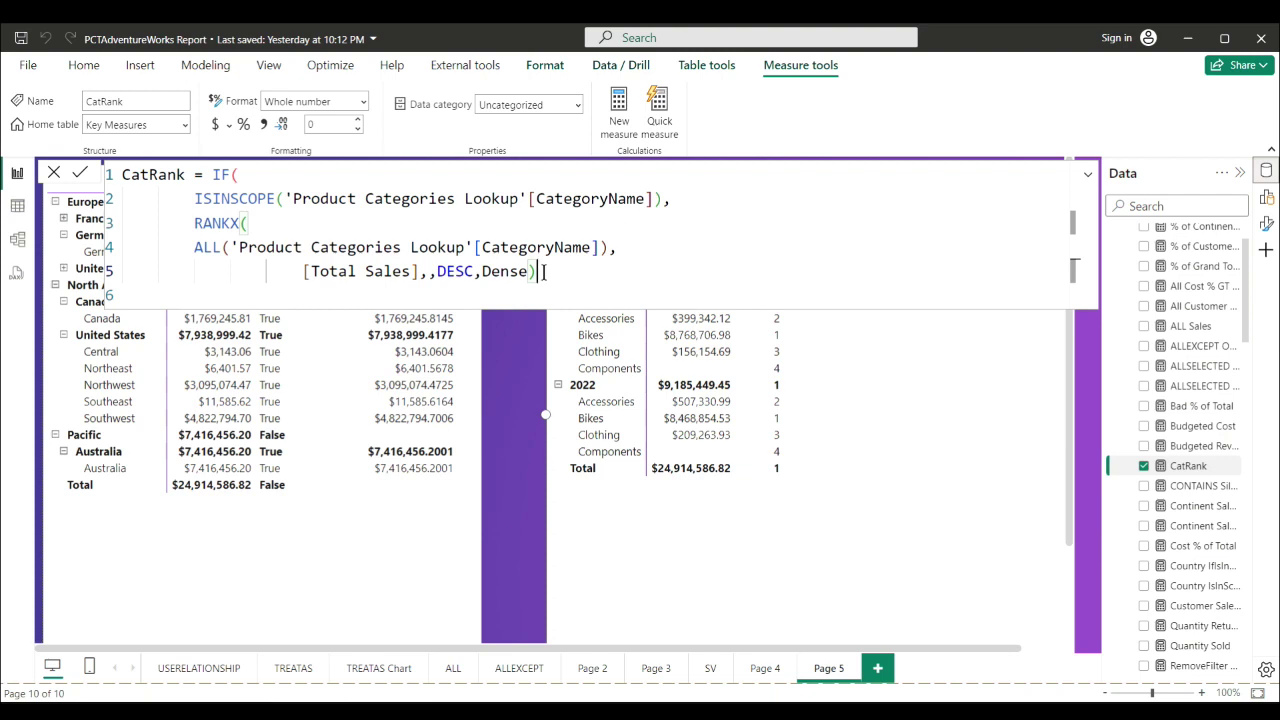
pyautogui.write(',')
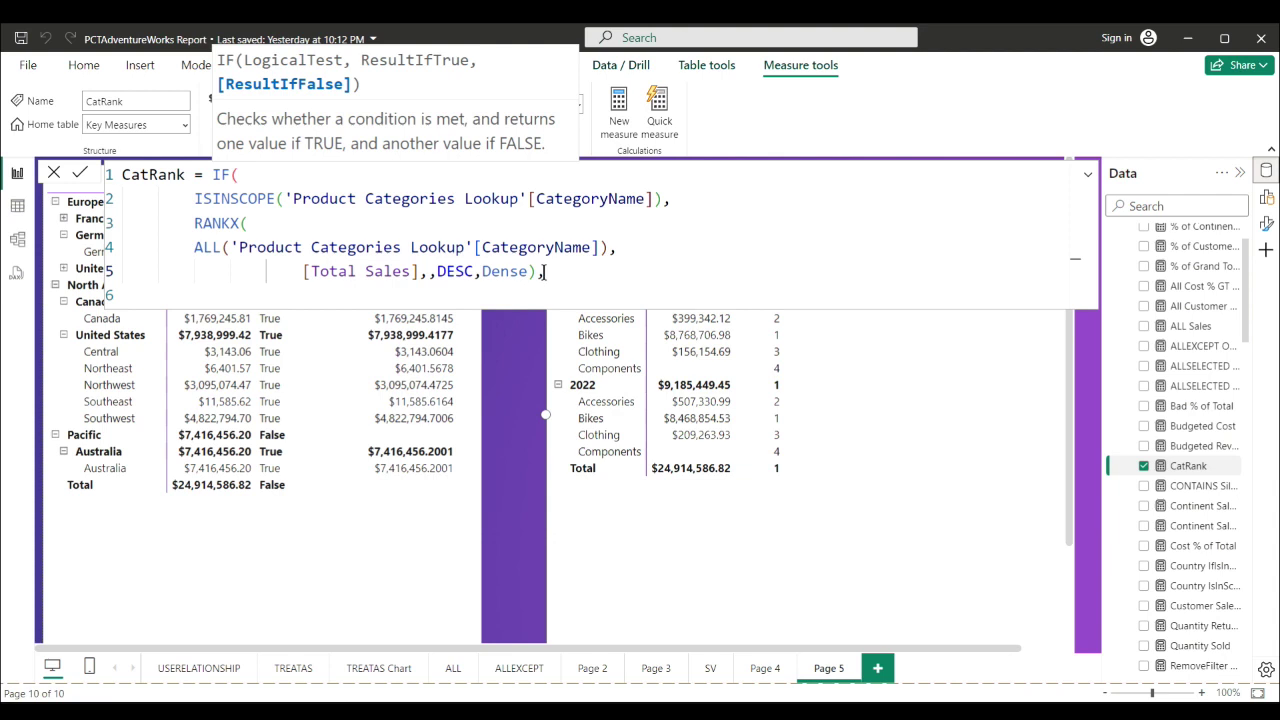
pyautogui.press('Return')
pyautogui.write('bla')
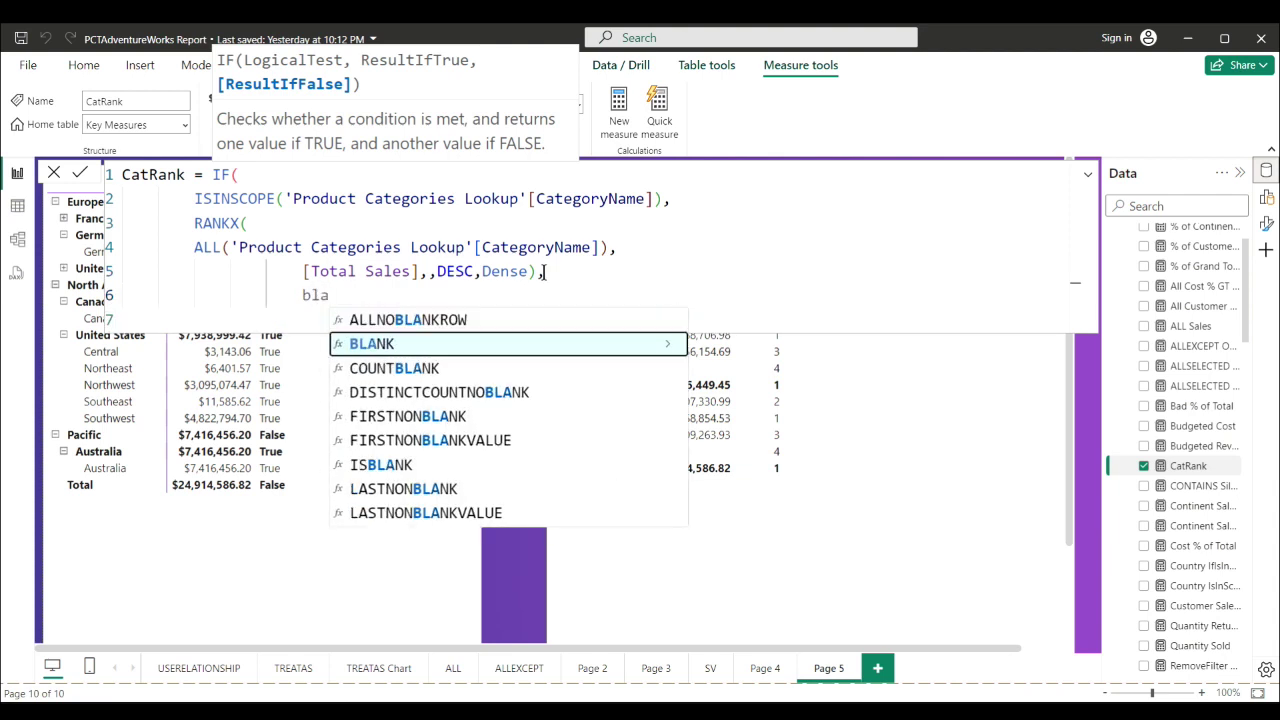
pyautogui.press('Tab')
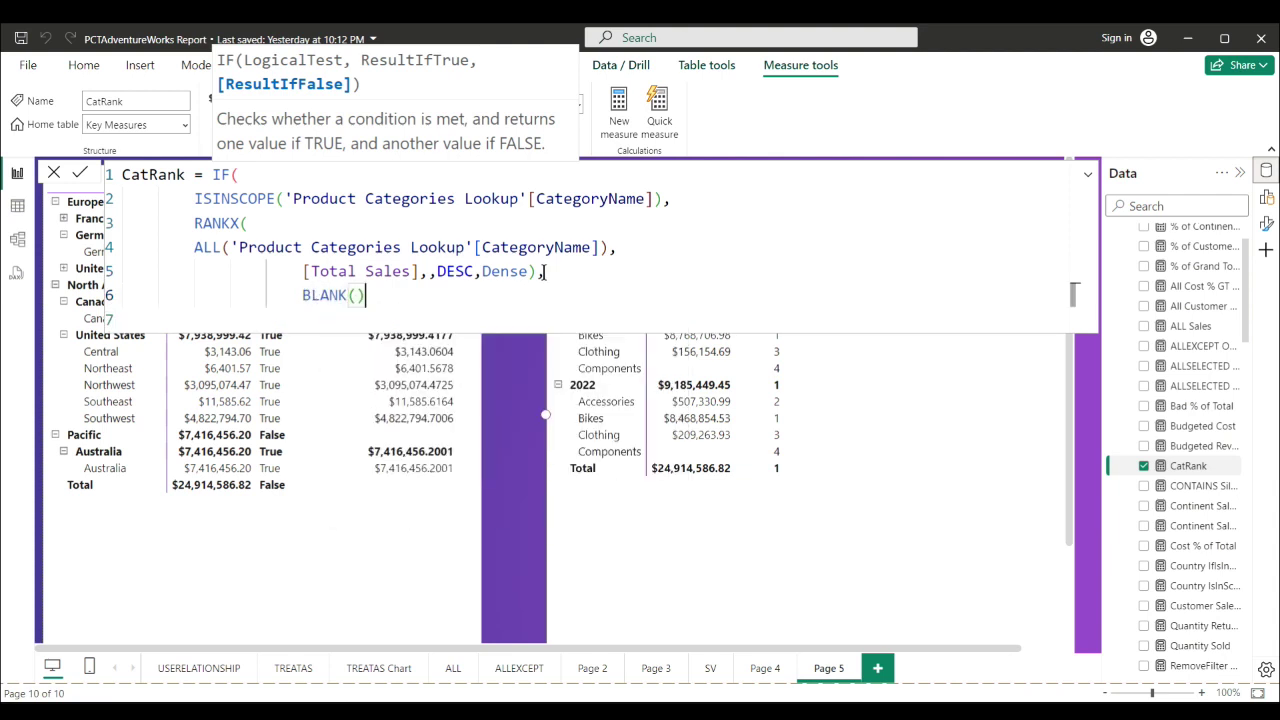
pyautogui.press('Return')
pyautogui.write(')')
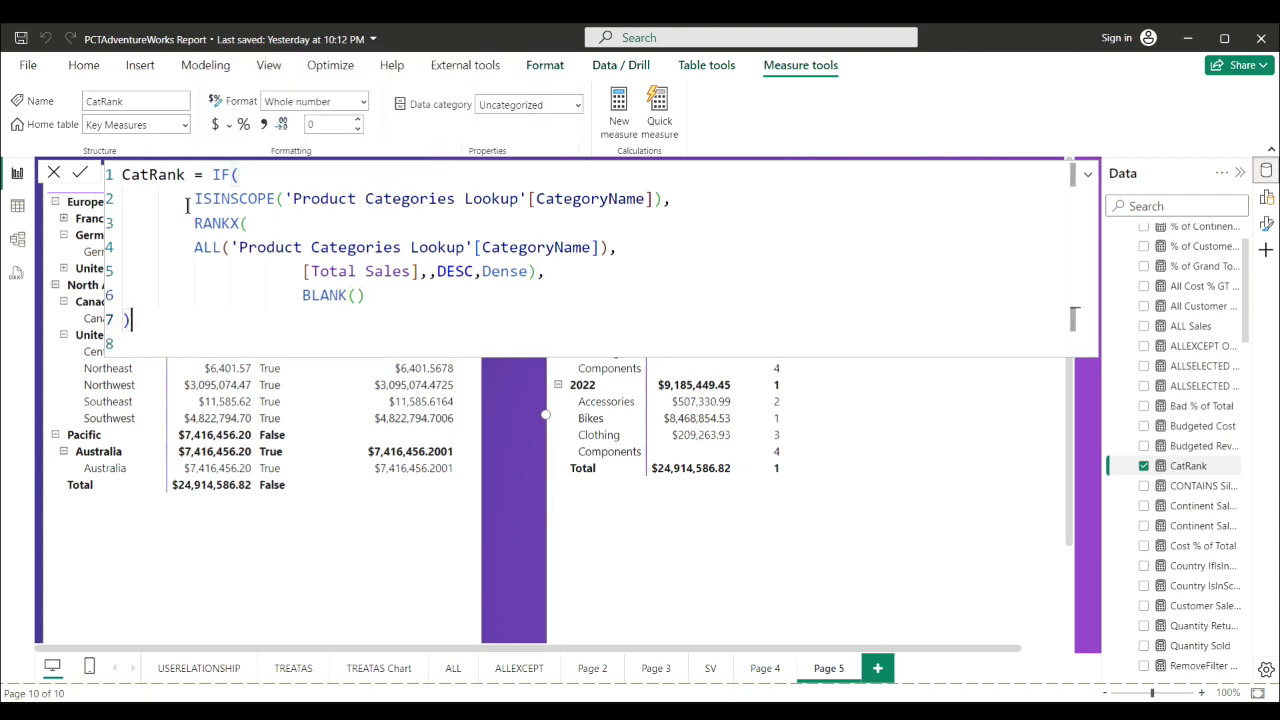
pyautogui.click(82, 176)
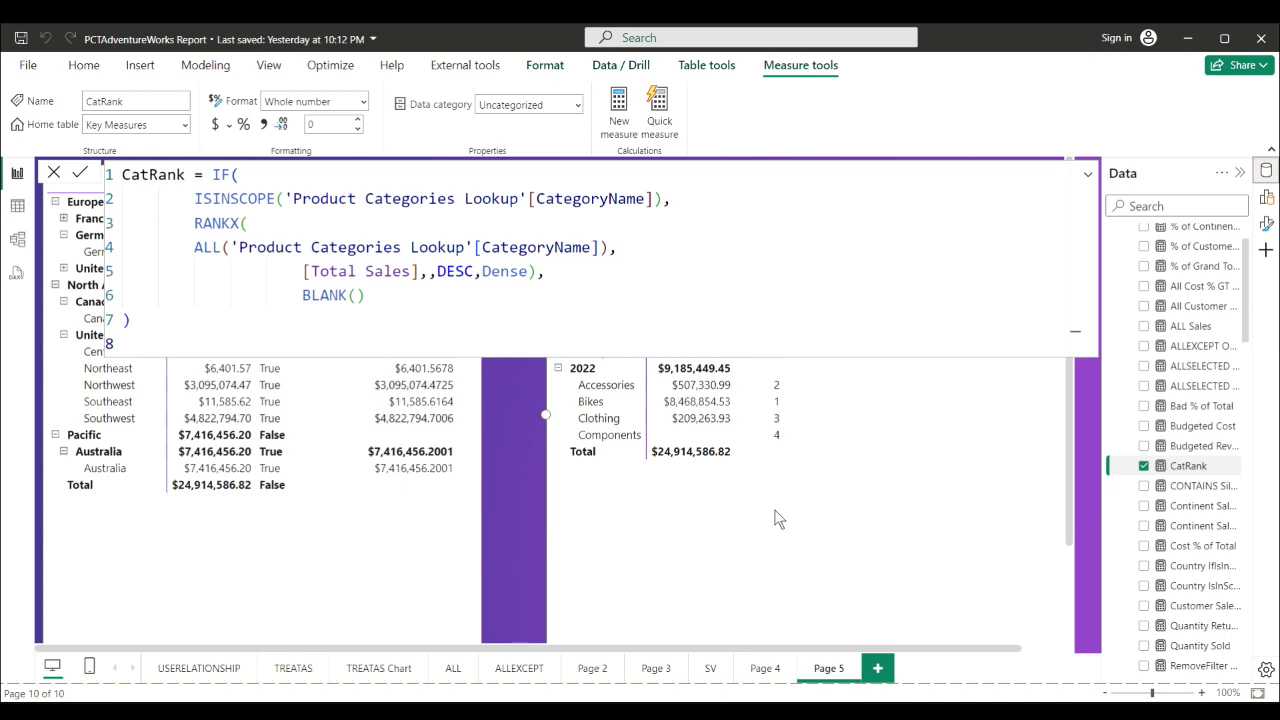
# - Check the matrix: year and total rows show no CatRank, while categories keep their ranks
pyautogui.click(823, 505)
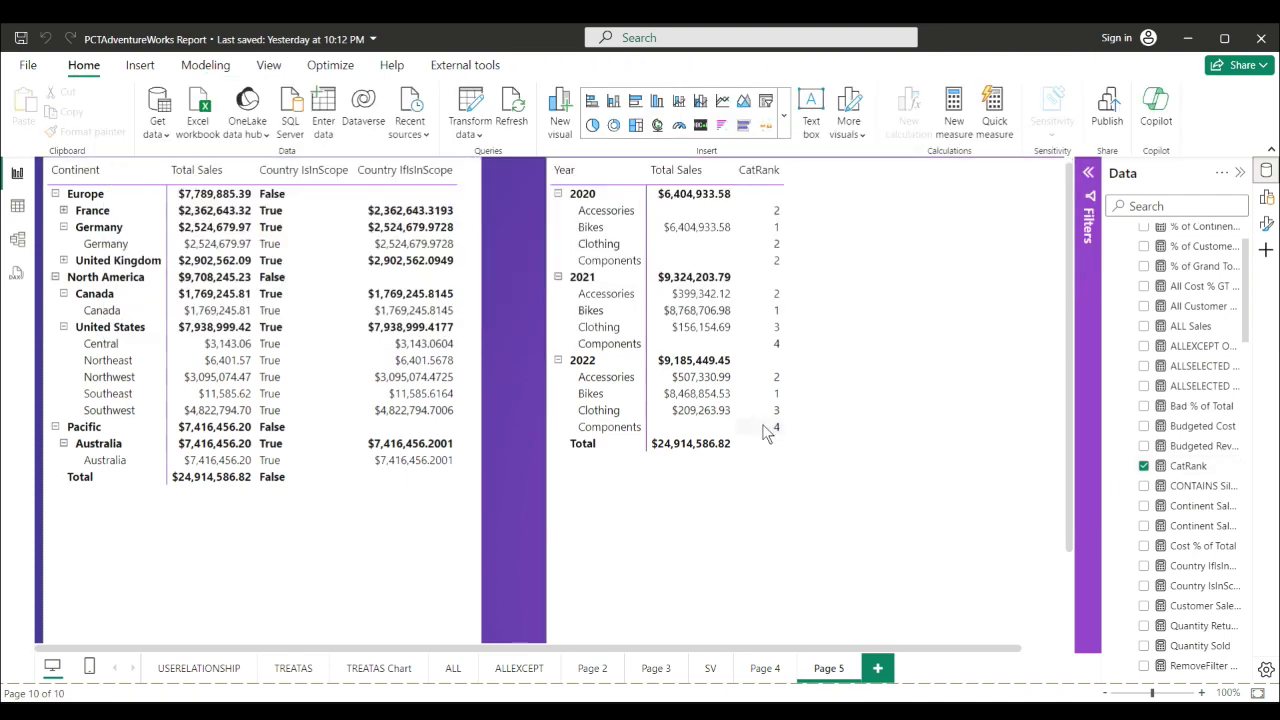
pyautogui.click(768, 428)
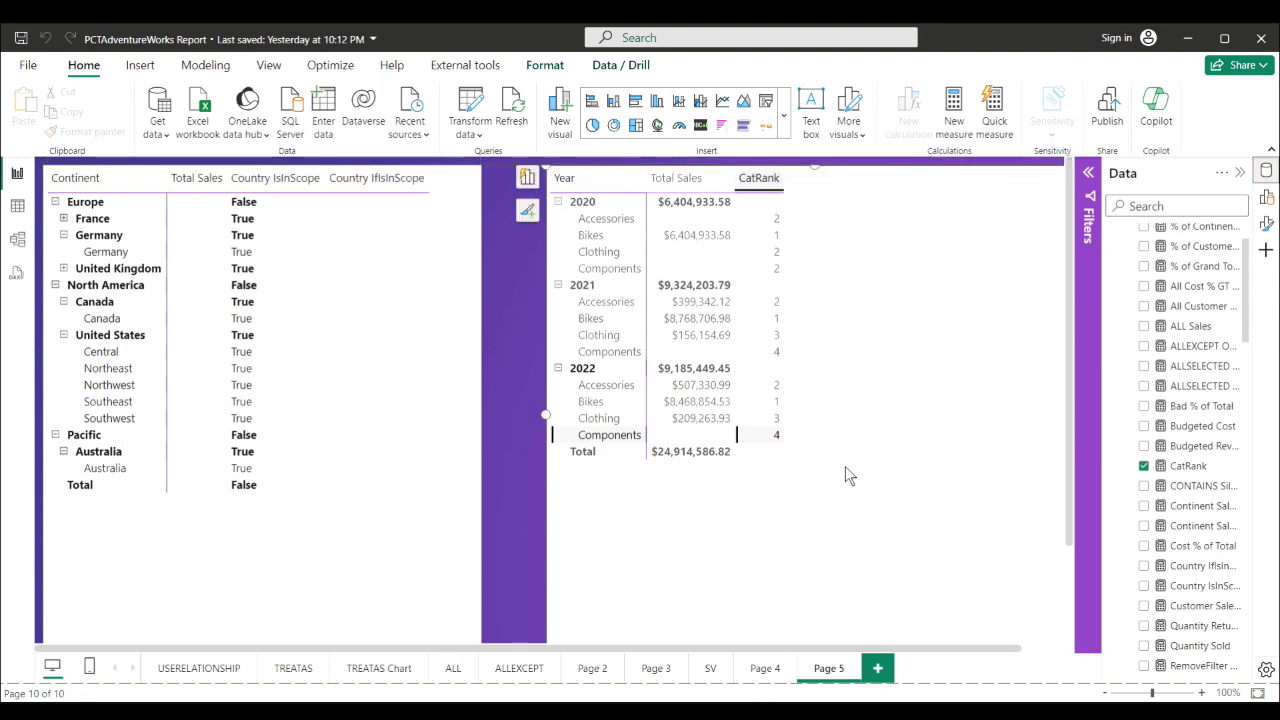
pyautogui.click(846, 414)
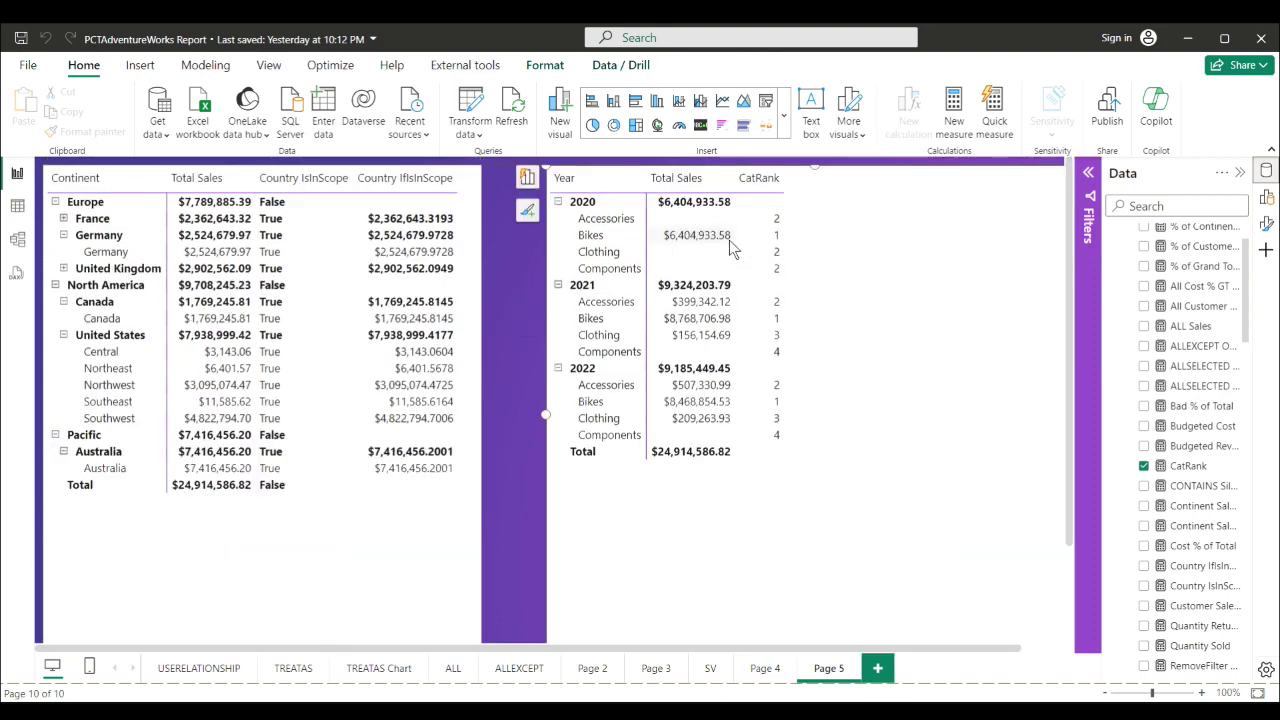
pyautogui.scroll(2, 864, 312)
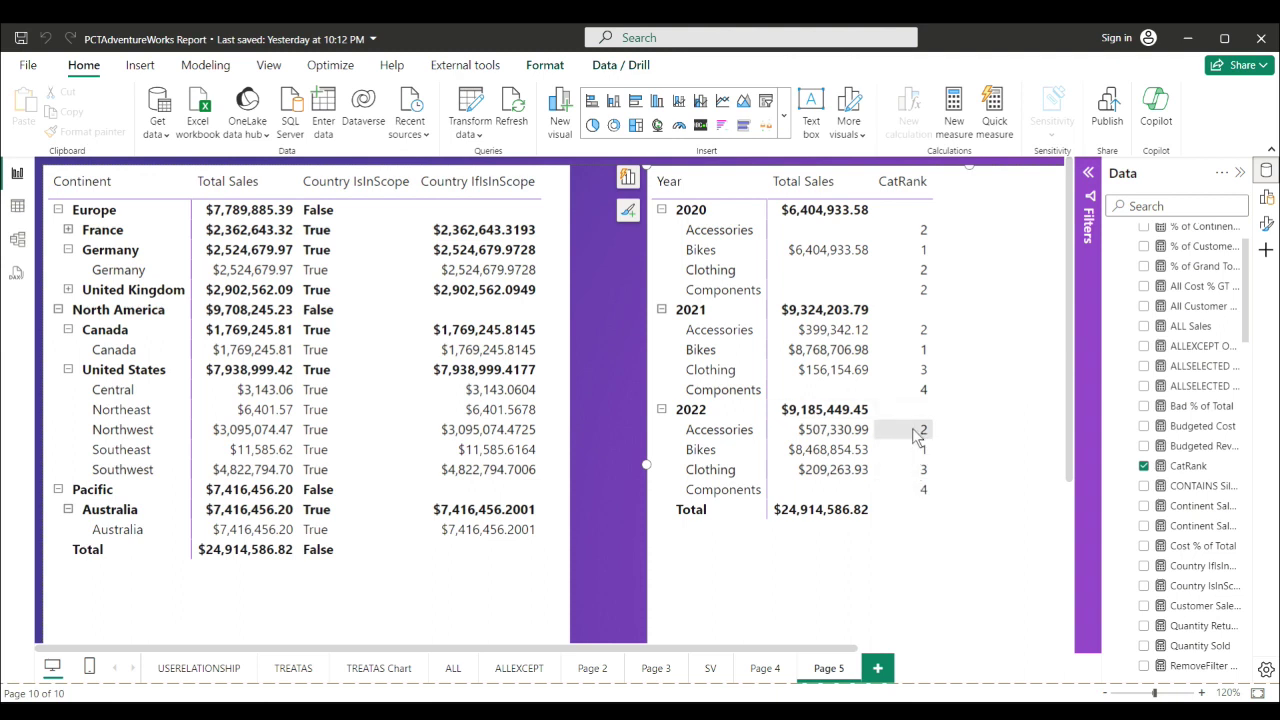
# - Sort the Year matrix by CatRank ascending so Bikes lists first in each year
pyautogui.click(916, 188)
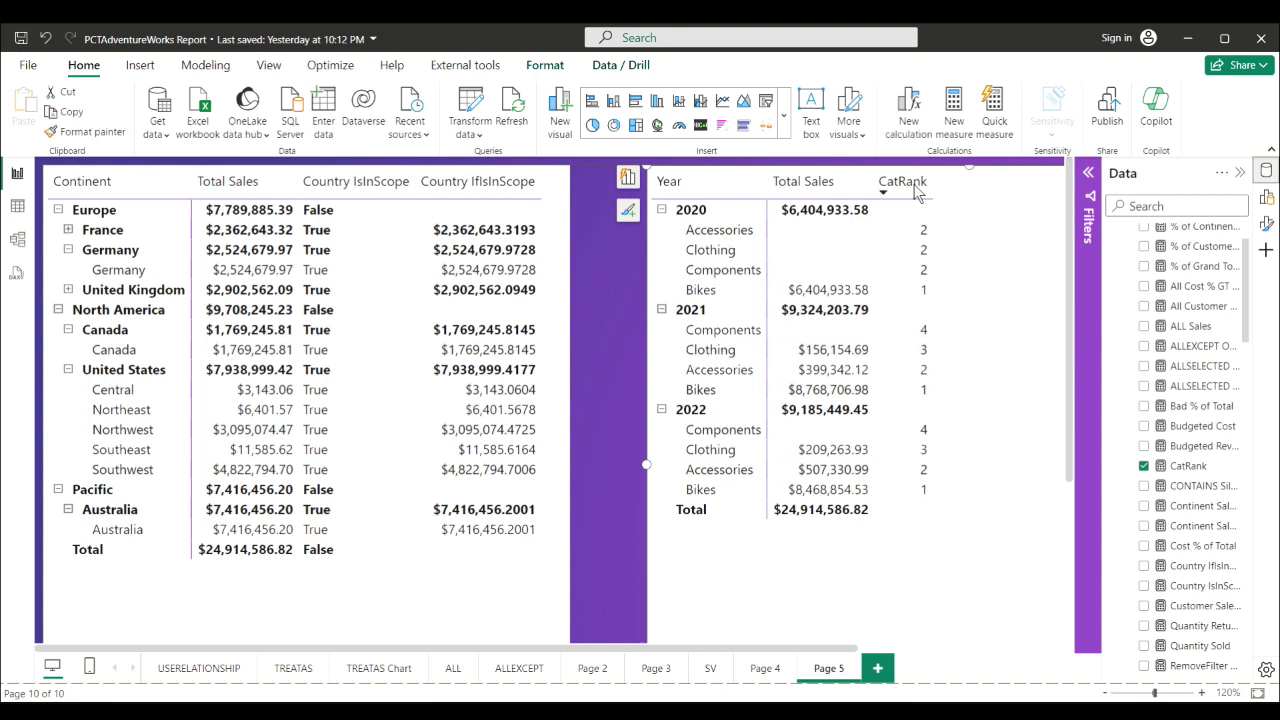
pyautogui.click(916, 188)
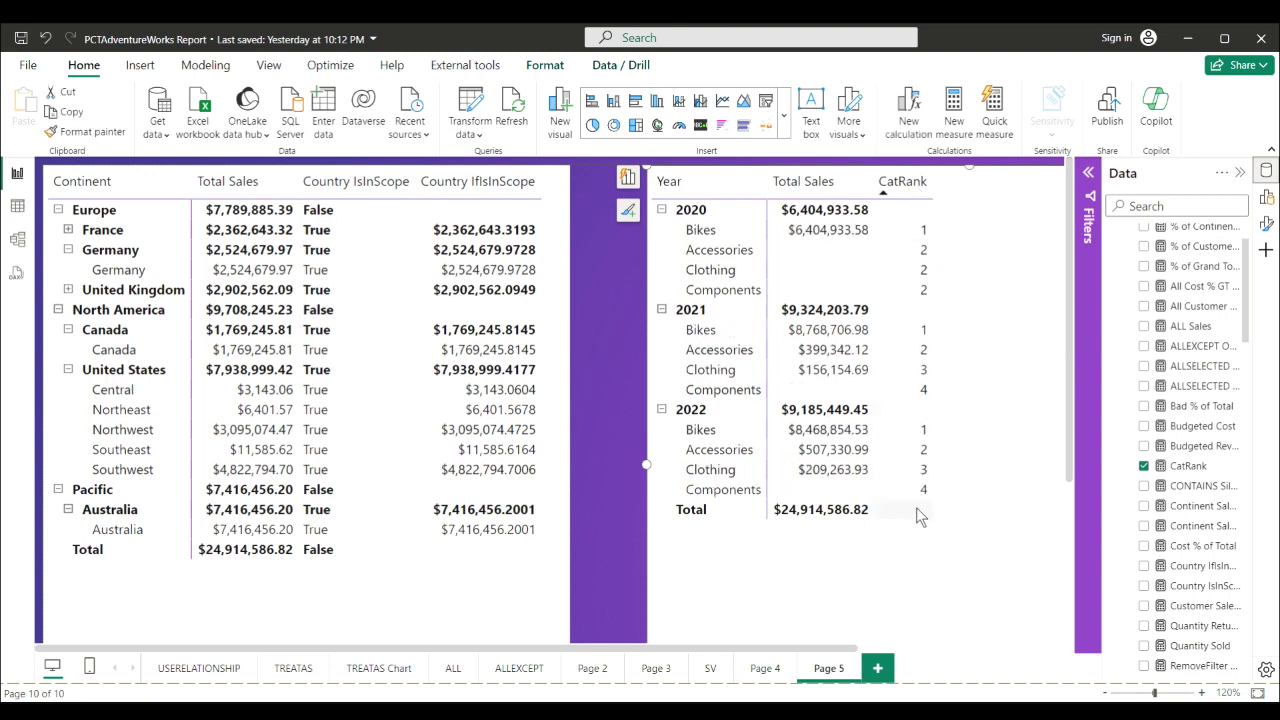